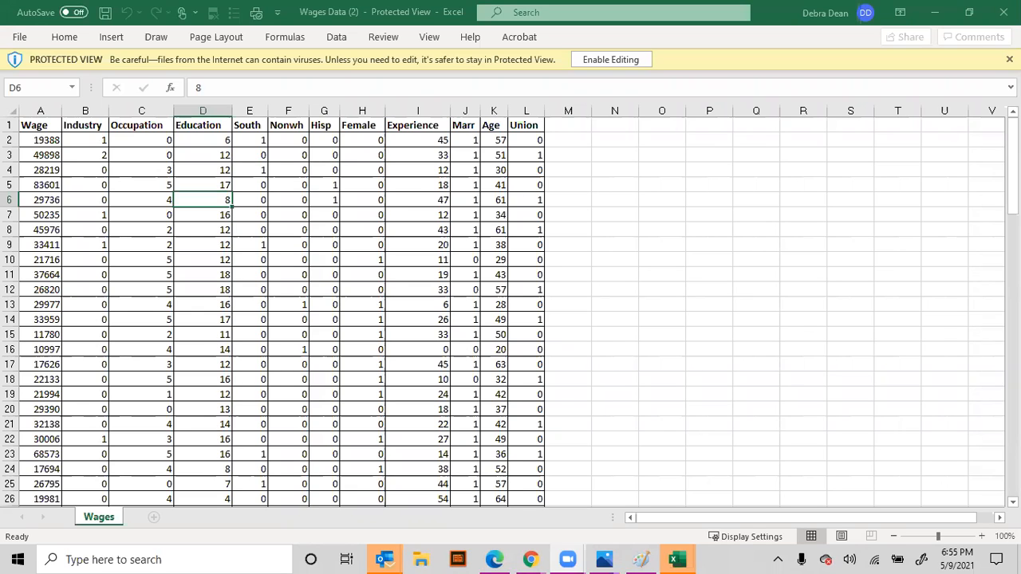
# - Enable editing of the protected workbook and insert a blank row above the header row
pyautogui.click(596, 62)
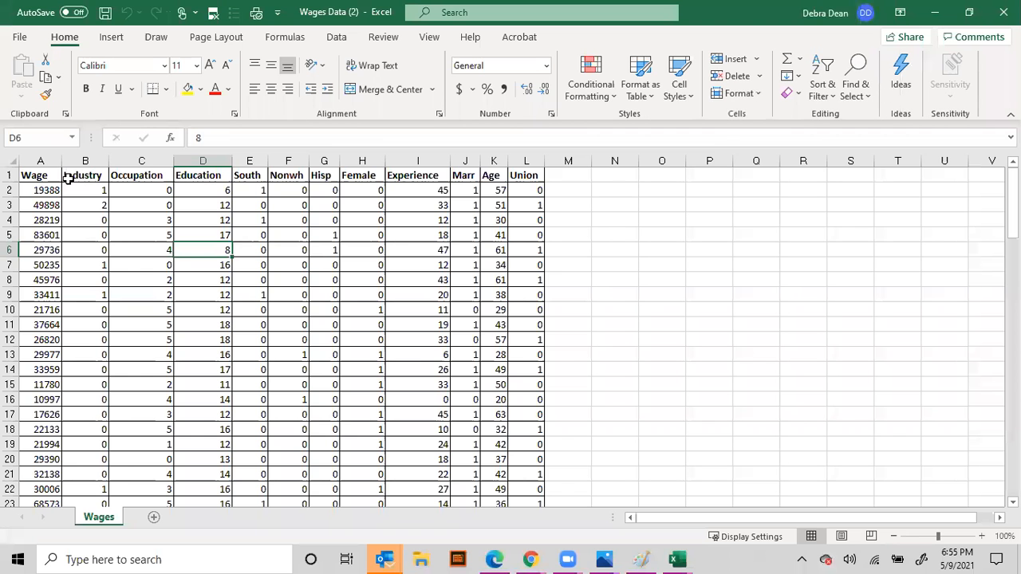
pyautogui.click(30, 175)
pyautogui.click(13, 175)
pyautogui.rightClick(13, 175)
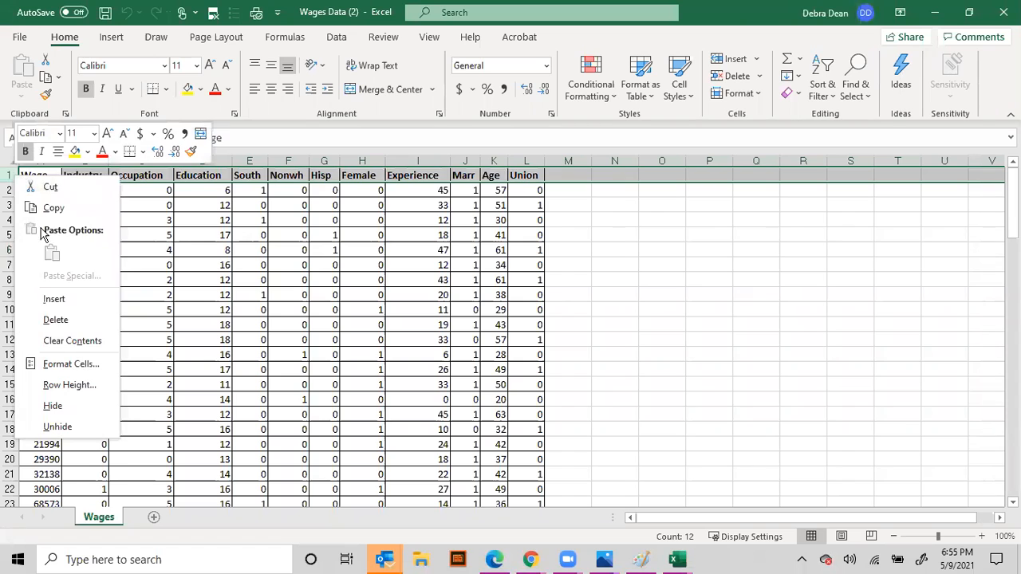
pyautogui.click(50, 298)
# - In the blank first row, enter Y above the Wage column and X above the Education column
pyautogui.click(49, 174)
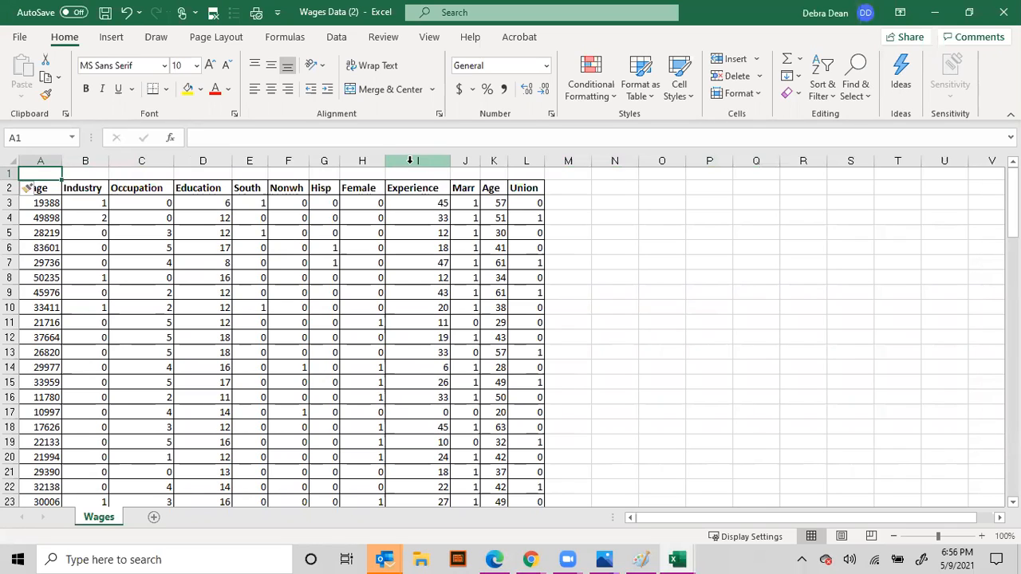
pyautogui.write('Y')
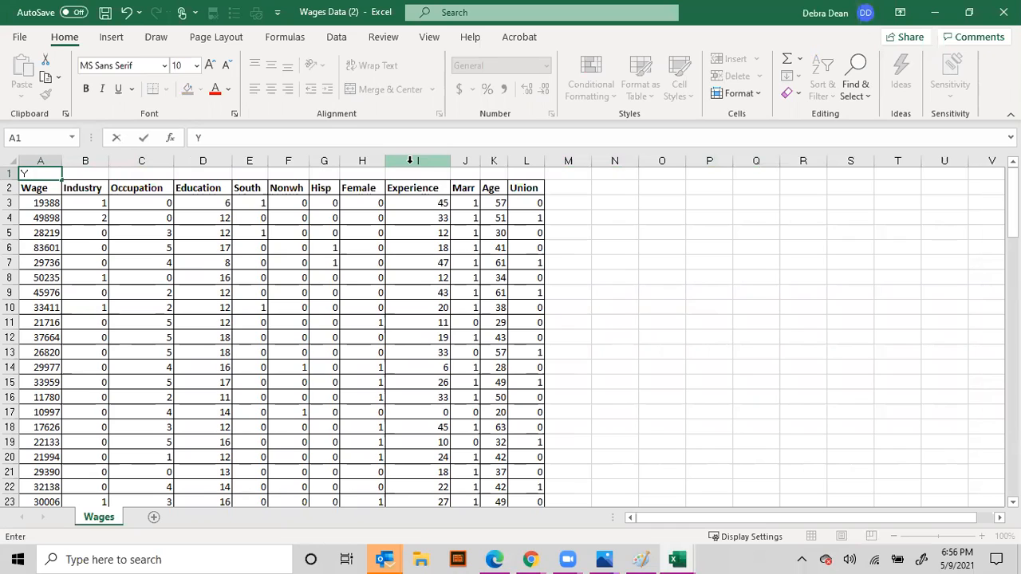
pyautogui.press('Tab')
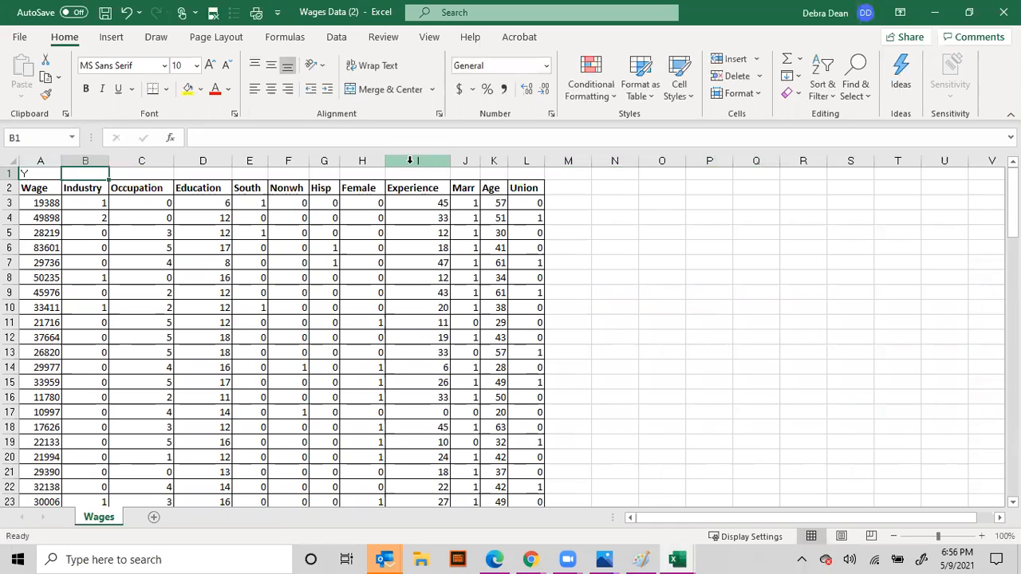
pyautogui.press('Tab')
pyautogui.press('Tab')
pyautogui.write('I')
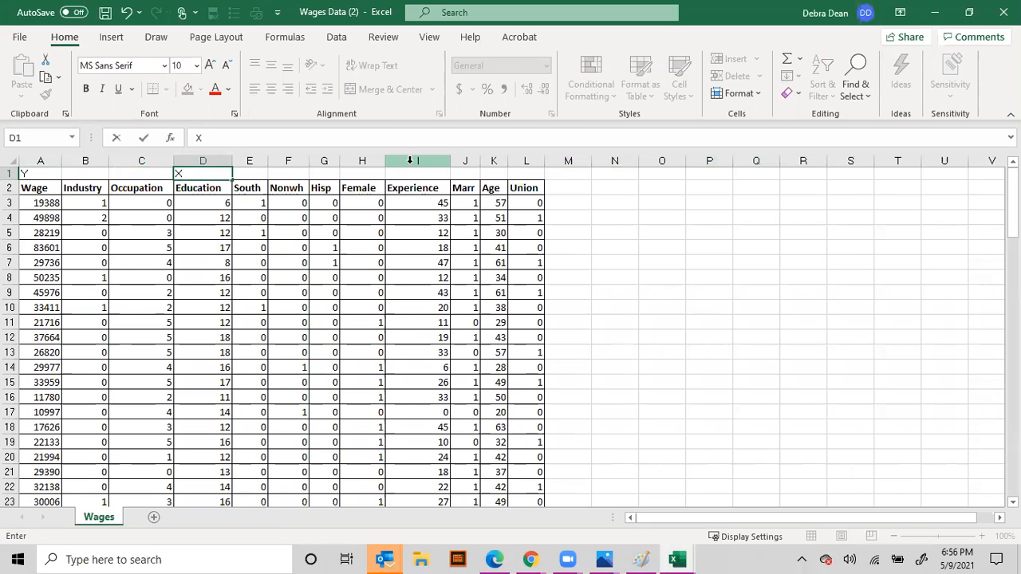
pyautogui.press('Tab')
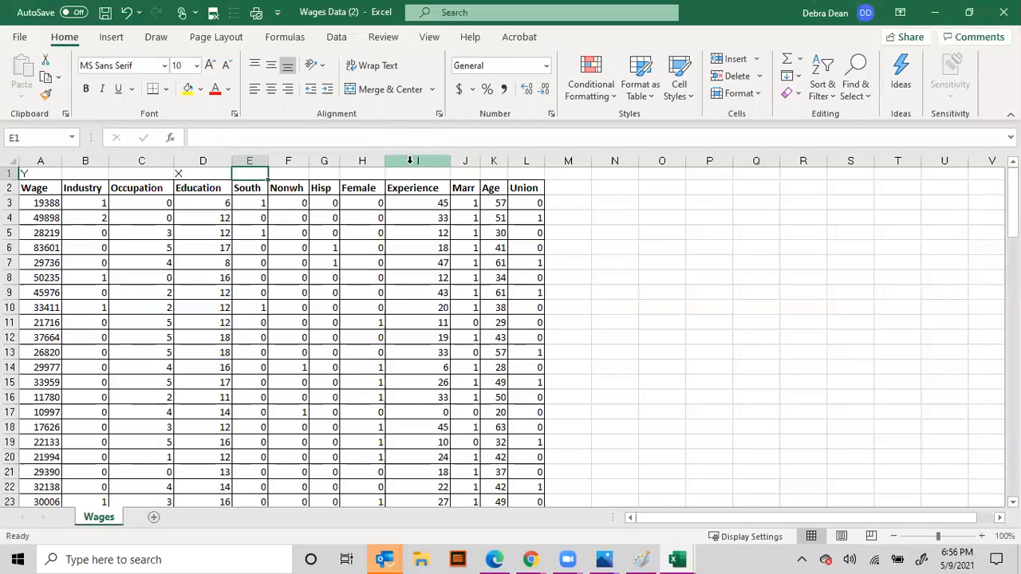
# - Enter X in row 1 above the Experience column to mark it as an independent variable
pyautogui.press('Tab')
pyautogui.press('Tab')
pyautogui.press('Tab')
pyautogui.press('Tab')
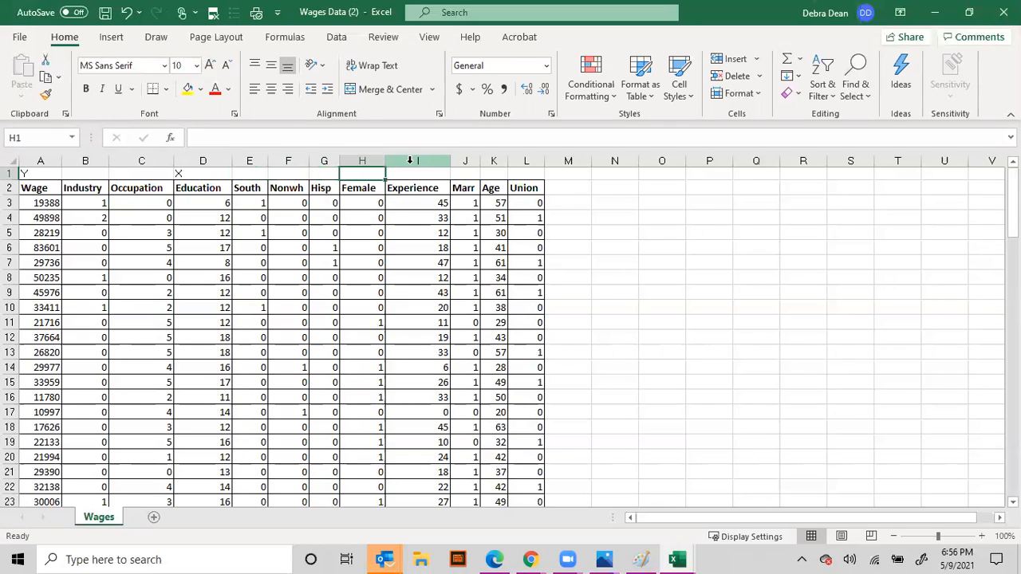
pyautogui.write('X')
pyautogui.press('Tab')
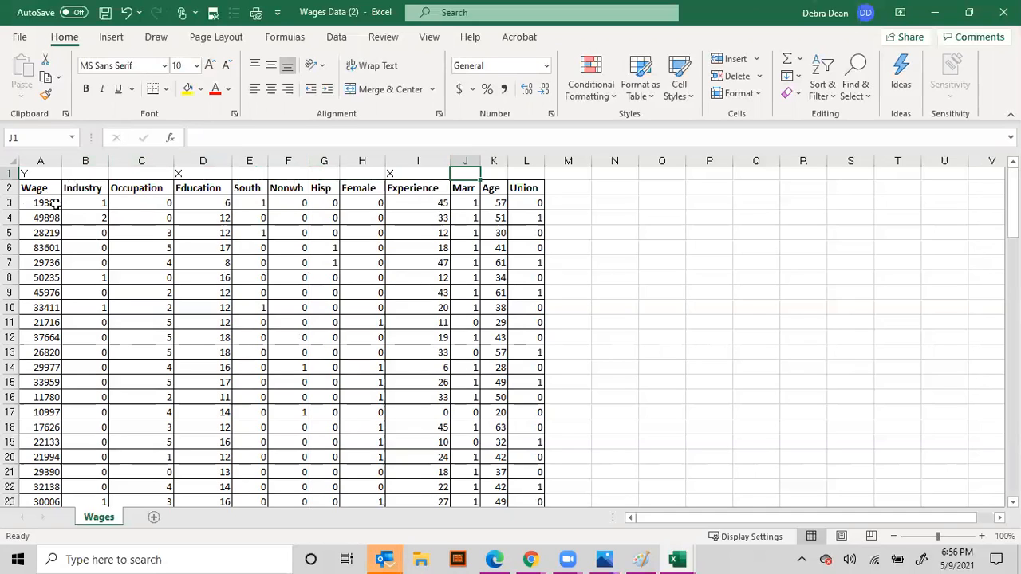
pyautogui.moveTo(89, 160); pyautogui.dragTo(144, 160)
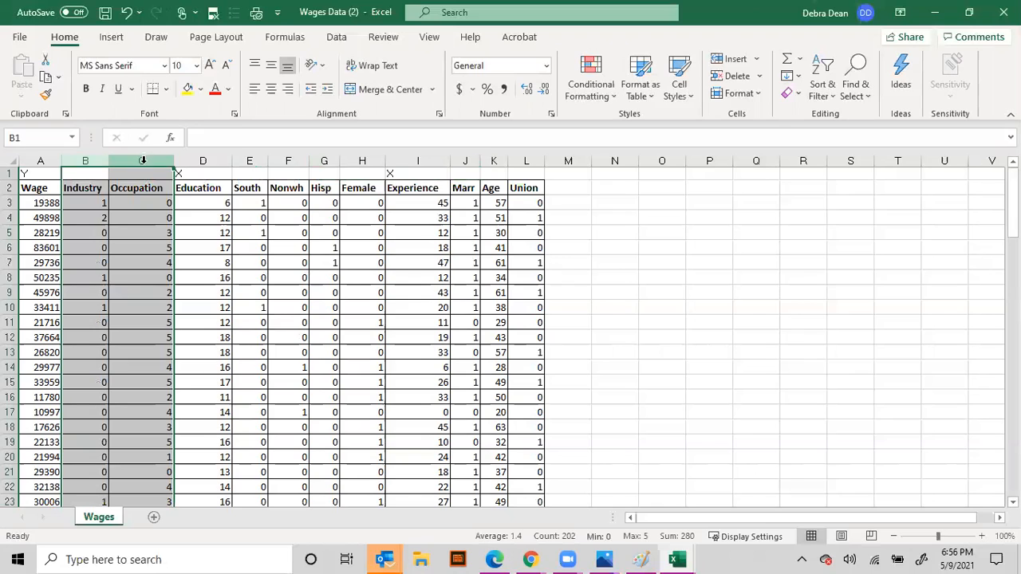
pyautogui.rightClick(139, 206)
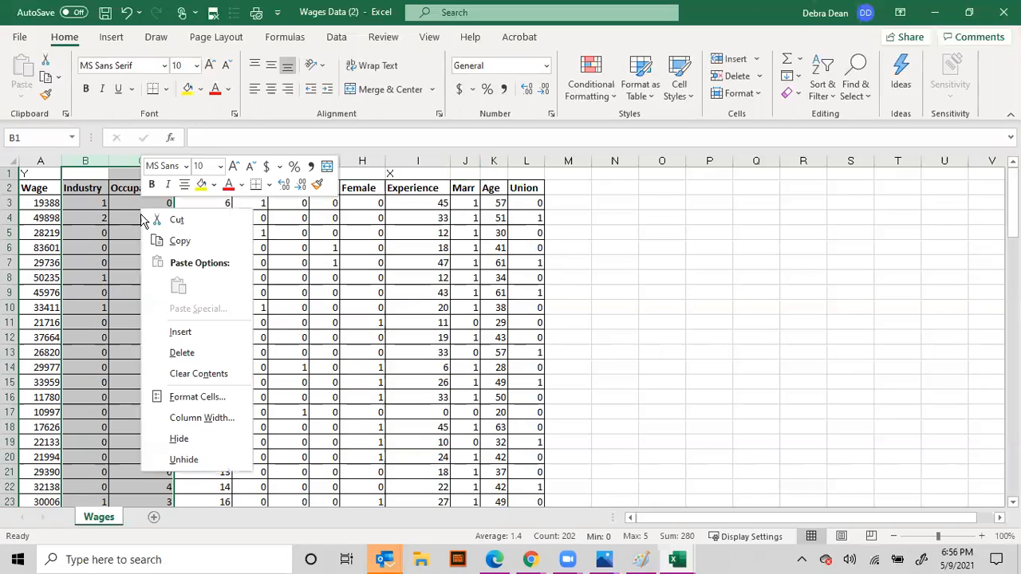
pyautogui.press('Escape')
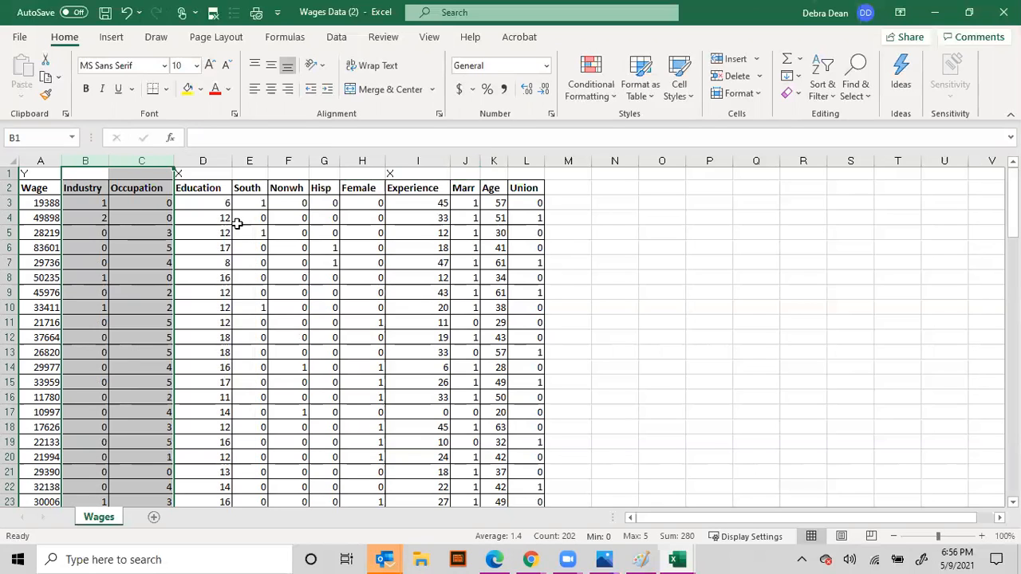
pyautogui.click(195, 162)
pyautogui.rightClick(203, 162)
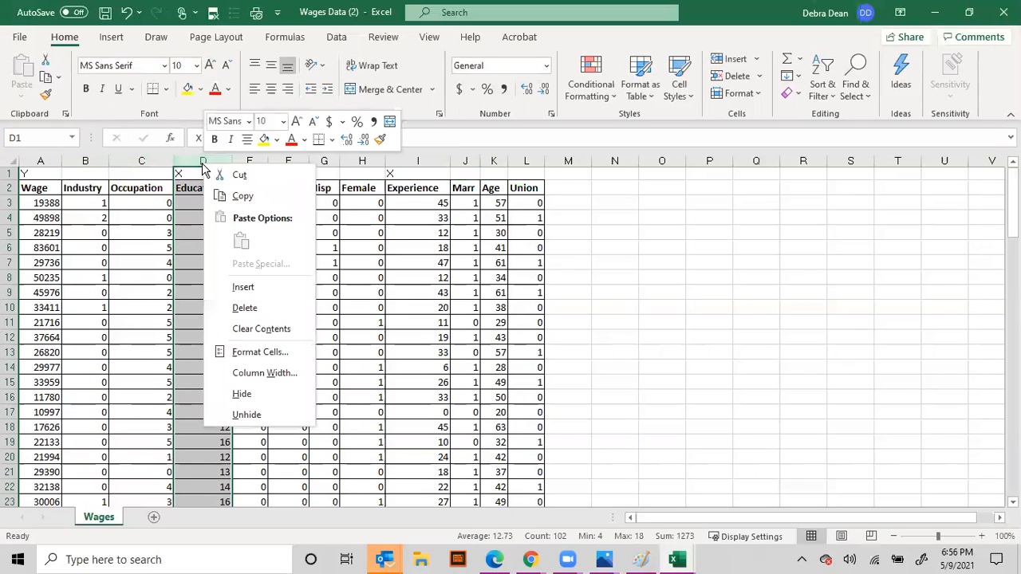
# - Move the Industry and Occupation columns to the end of the data, starting at cell M1
pyautogui.click(134, 161)
pyautogui.moveTo(134, 161); pyautogui.dragTo(88, 163)
pyautogui.rightClick(90, 164)
pyautogui.click(124, 206)
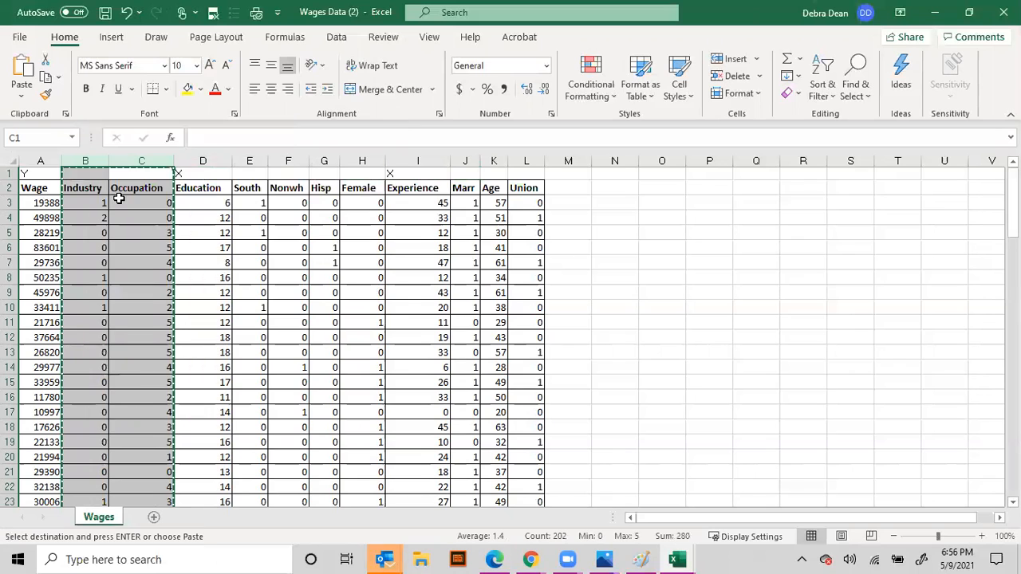
pyautogui.rightClick(118, 198)
pyautogui.click(153, 209)
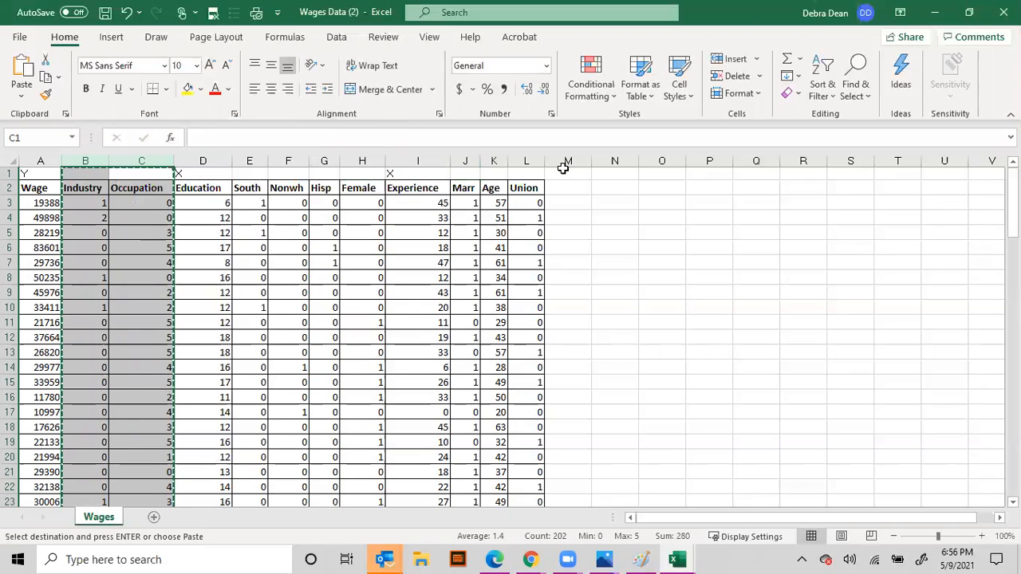
pyautogui.click(565, 175)
pyautogui.press('Return')
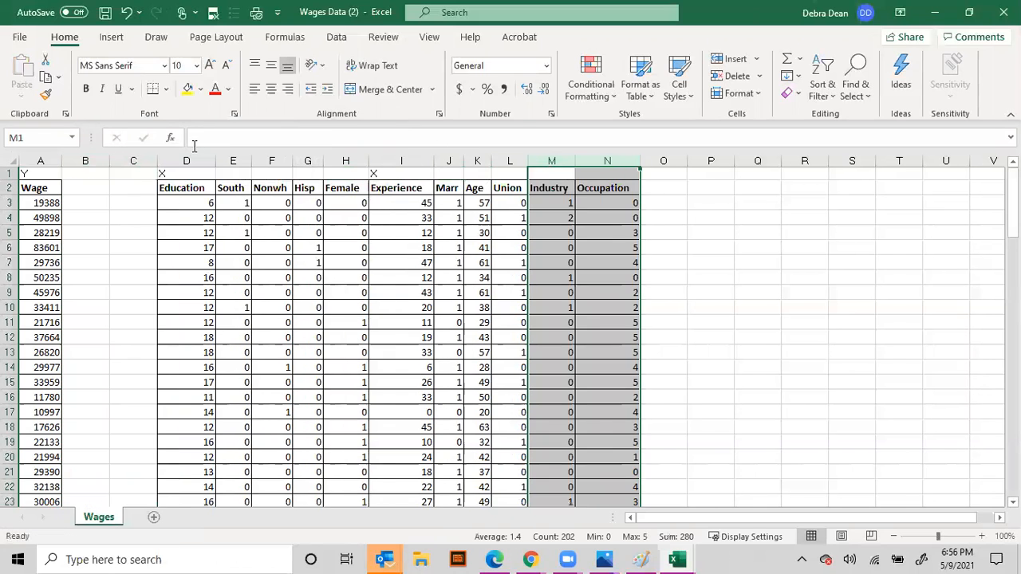
# - Delete the emptied columns B and C so that Education sits directly beside Wage
pyautogui.moveTo(144, 162); pyautogui.dragTo(104, 183)
pyautogui.rightClick(108, 189)
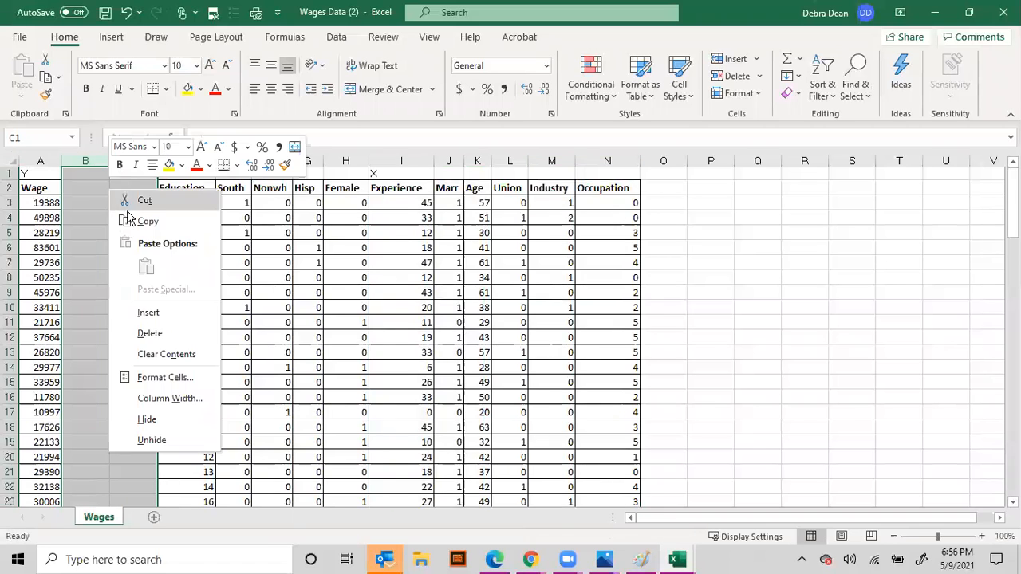
pyautogui.click(155, 333)
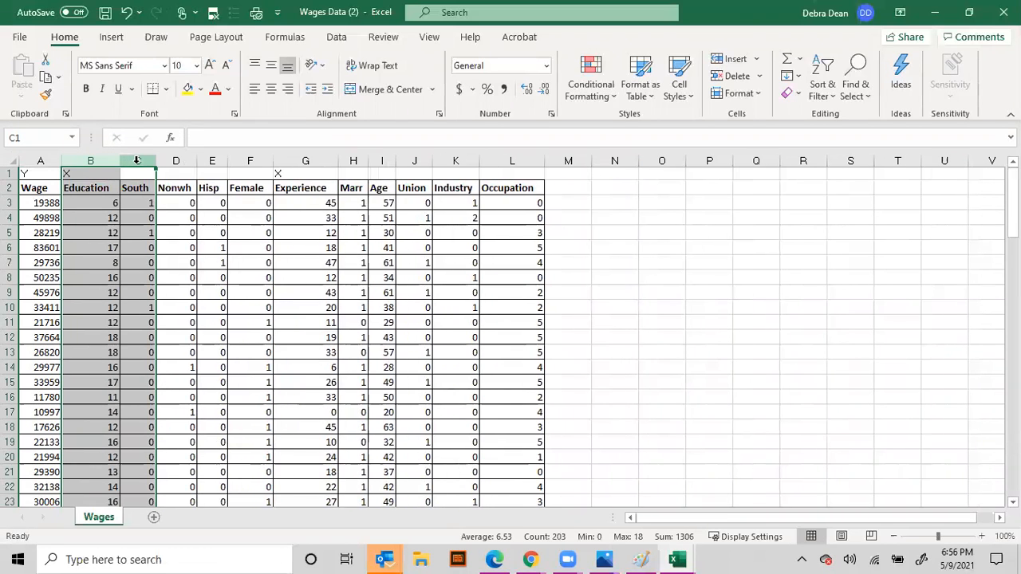
# - Move the South, Nonwh, Hisp and Female columns to the end of the data, starting at cell M1
pyautogui.moveTo(137, 164); pyautogui.dragTo(231, 163)
pyautogui.rightClick(230, 182)
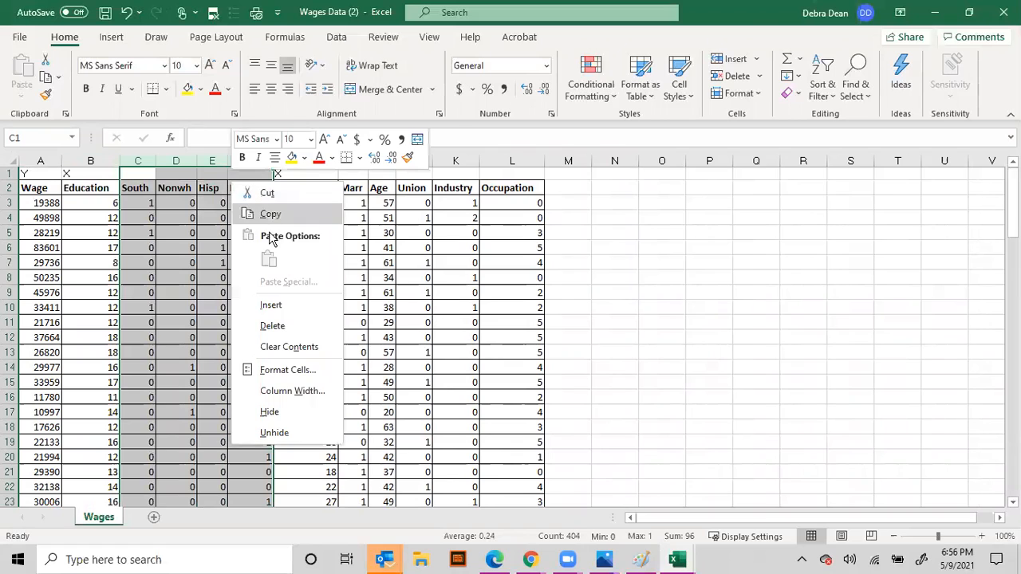
pyautogui.click(267, 192)
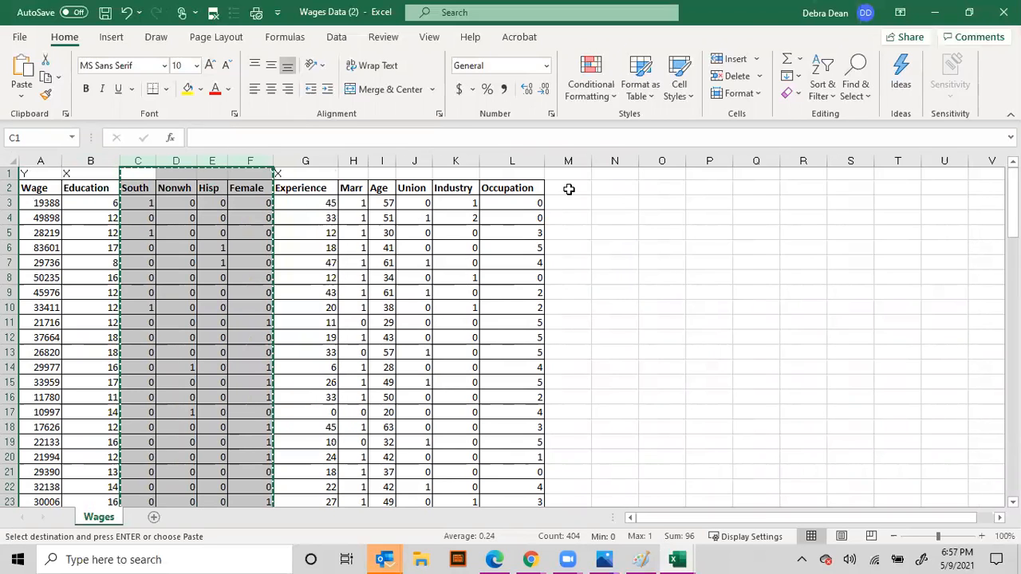
pyautogui.click(567, 174)
pyautogui.hotkey('ctrl', 'v')
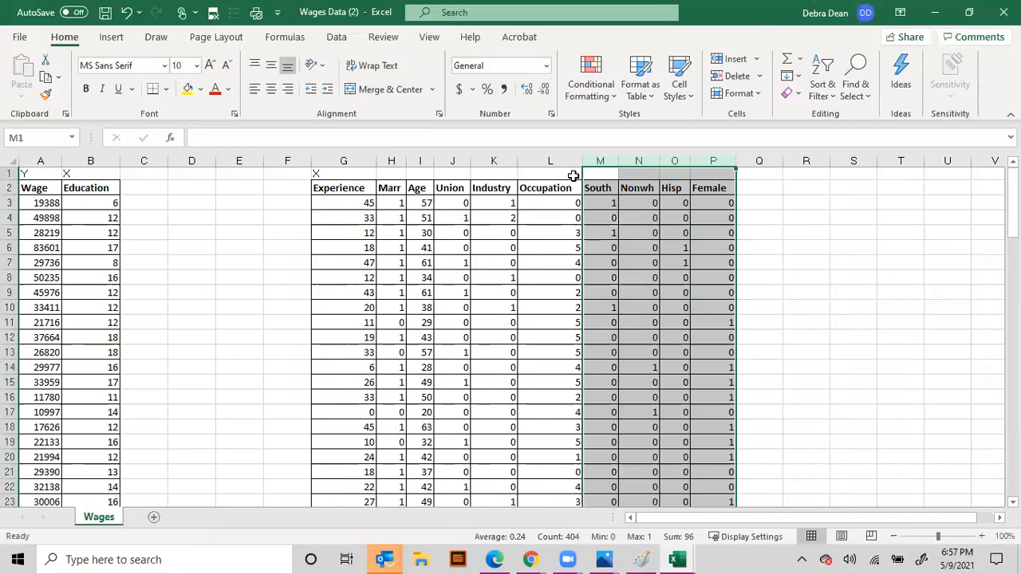
# - Delete the emptied columns C through F so that Experience sits directly beside Education
pyautogui.moveTo(288, 162); pyautogui.dragTo(147, 164)
pyautogui.rightClick(182, 195)
pyautogui.click(228, 343)
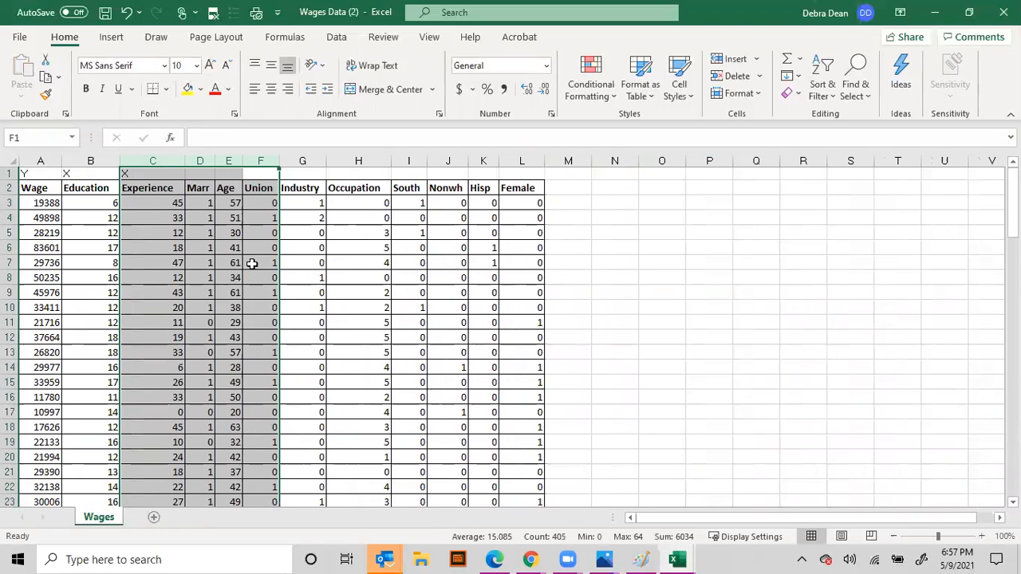
pyautogui.click(488, 263)
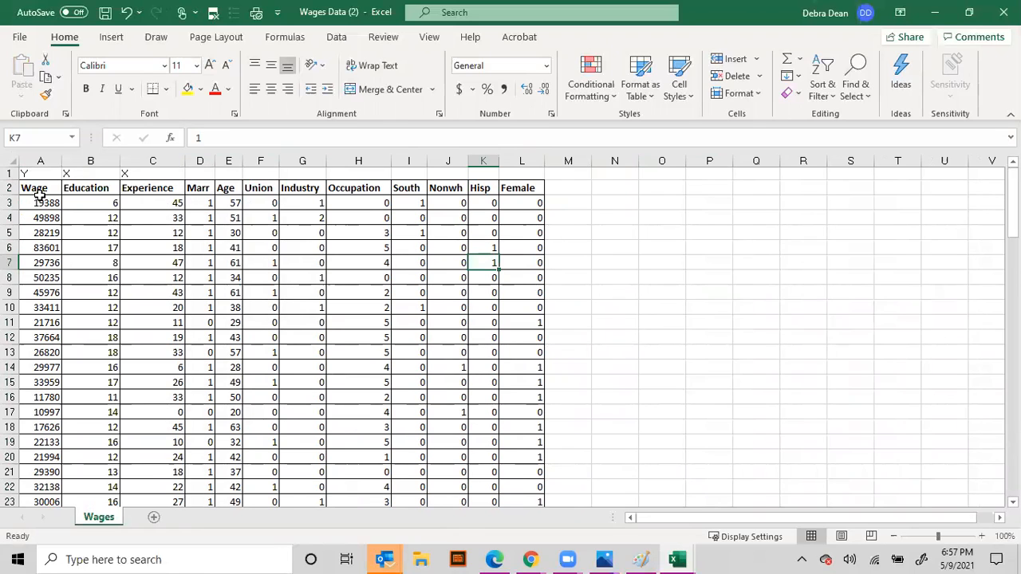
# - Open the Regression tool from the Data Analysis tools
pyautogui.click(142, 248)
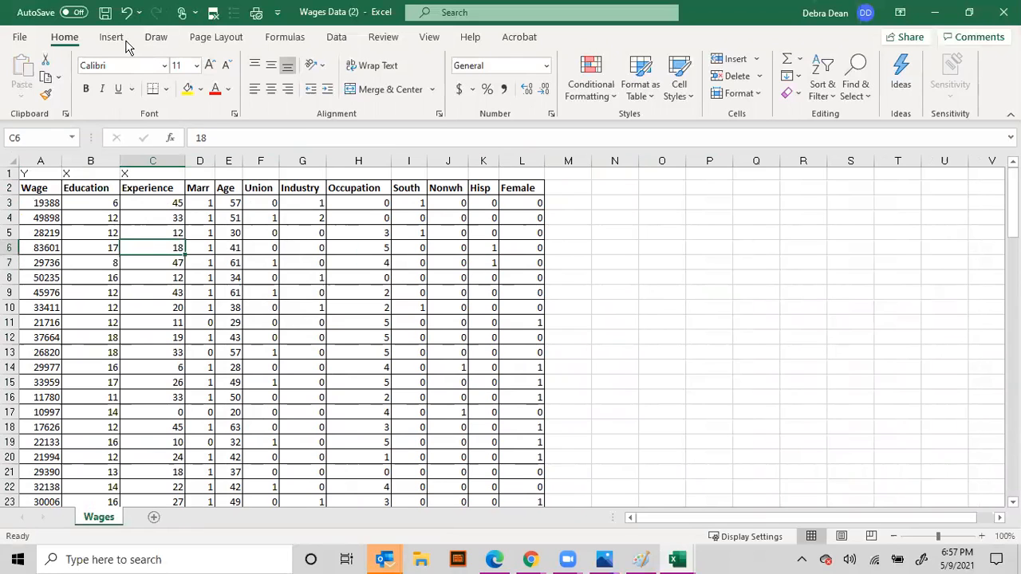
pyautogui.click(330, 38)
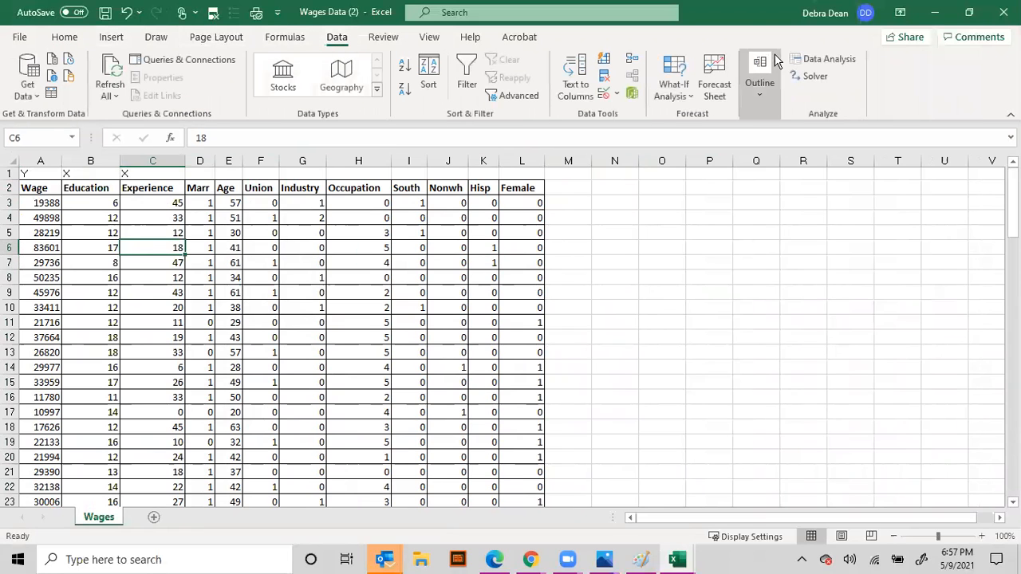
pyautogui.click(826, 59)
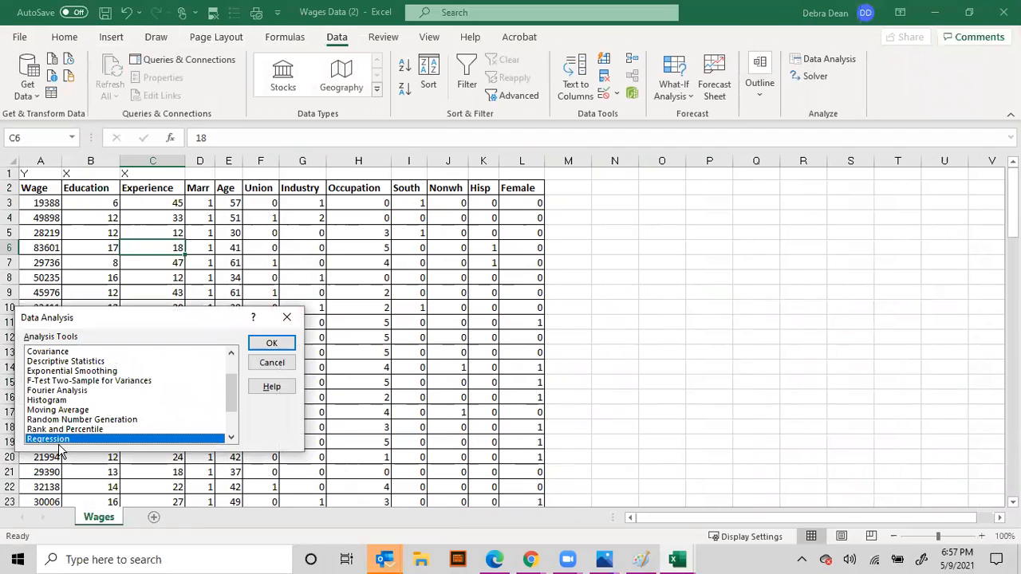
pyautogui.click(271, 343)
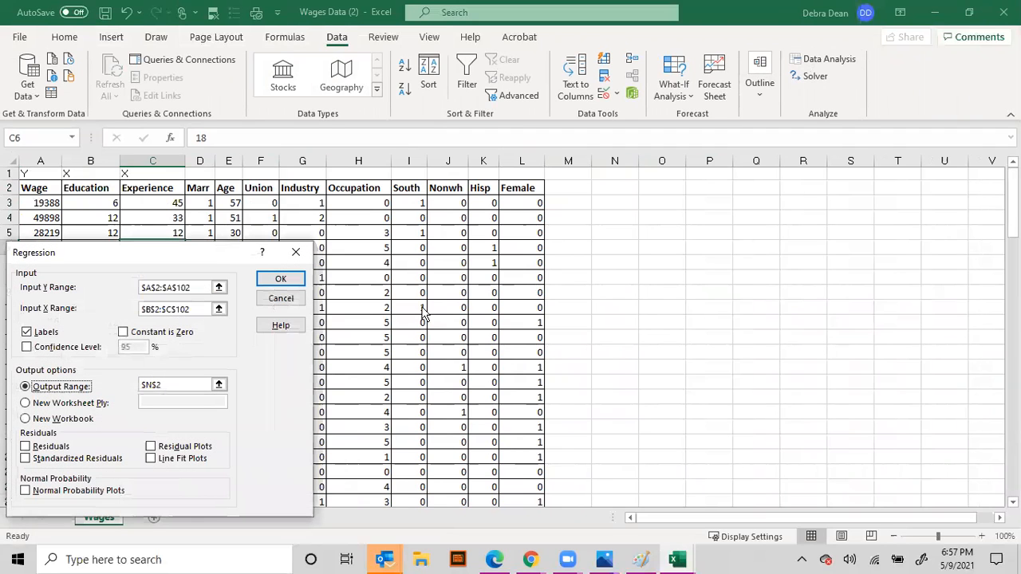
# - Clear the existing Input Y Range and Input X Range of the regression
pyautogui.moveTo(202, 287); pyautogui.dragTo(134, 312)
pyautogui.press('BackSpace')
pyautogui.click(163, 311)
pyautogui.press('BackSpace')
# - Set the Input Y Range to the Wage column including its header, $A$2:$A$102
pyautogui.click(158, 286)
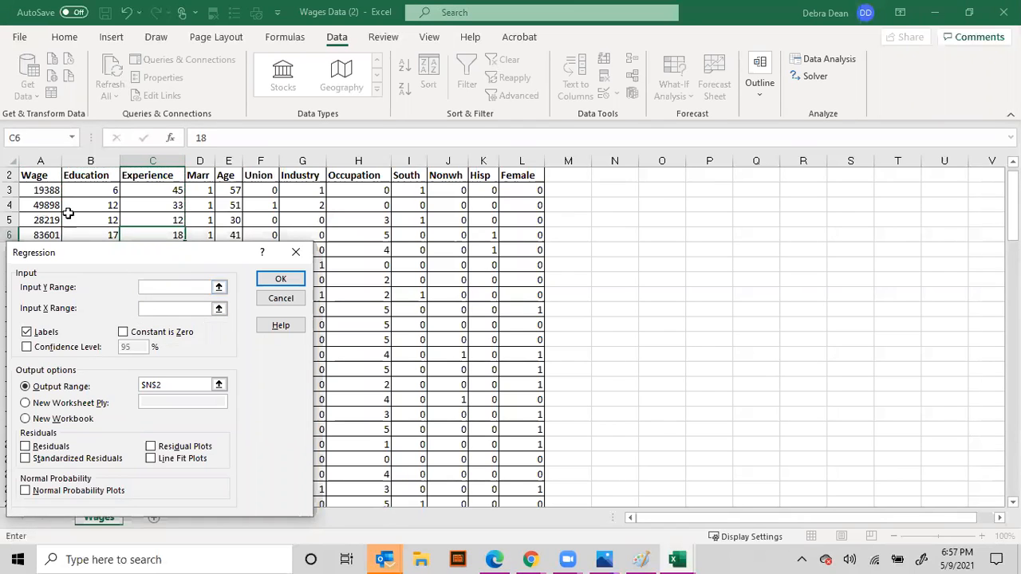
pyautogui.scroll(1, 55, 208)
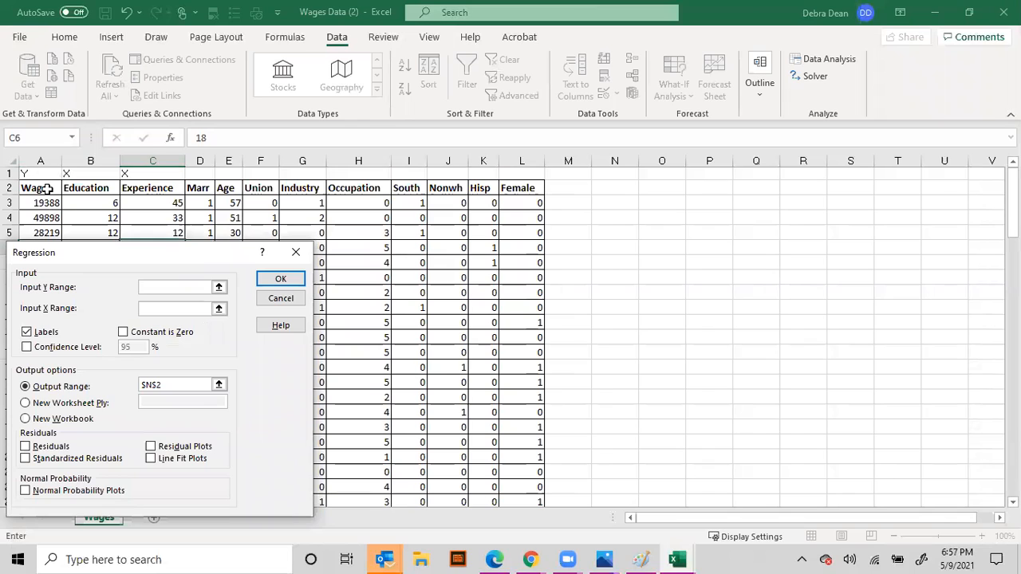
pyautogui.click(39, 189)
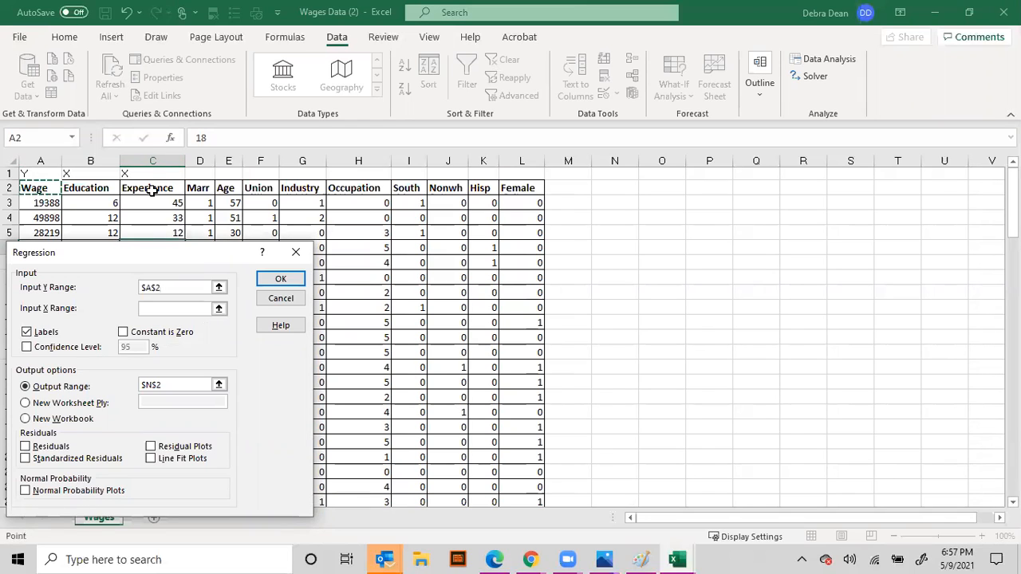
pyautogui.hotkey('ctrl', 'shift', 'Down')
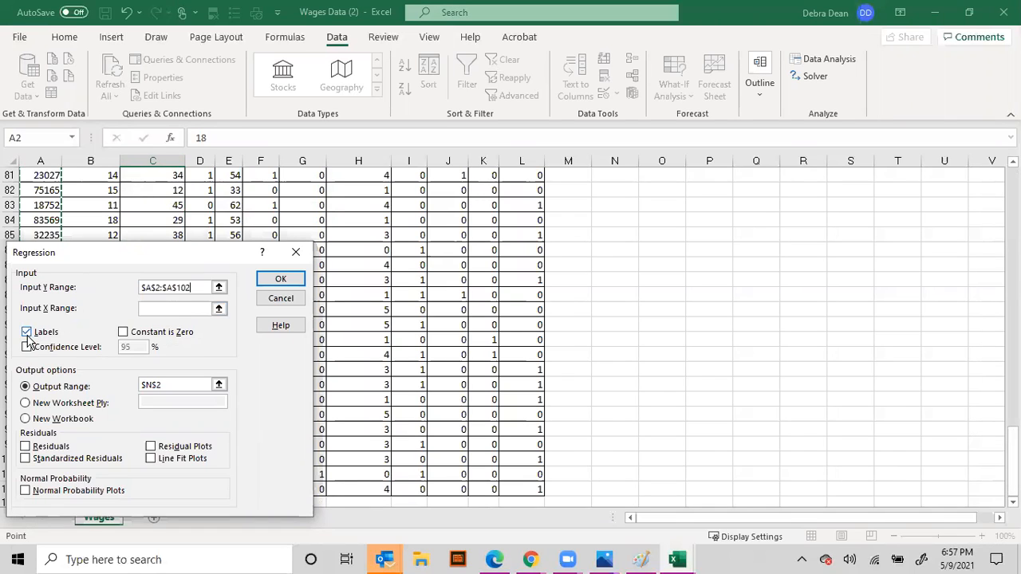
# - Set the Input X Range to the Education and Experience columns including their headers, $B$2:$C$102
pyautogui.click(166, 313)
pyautogui.scroll(16, 153, 227)
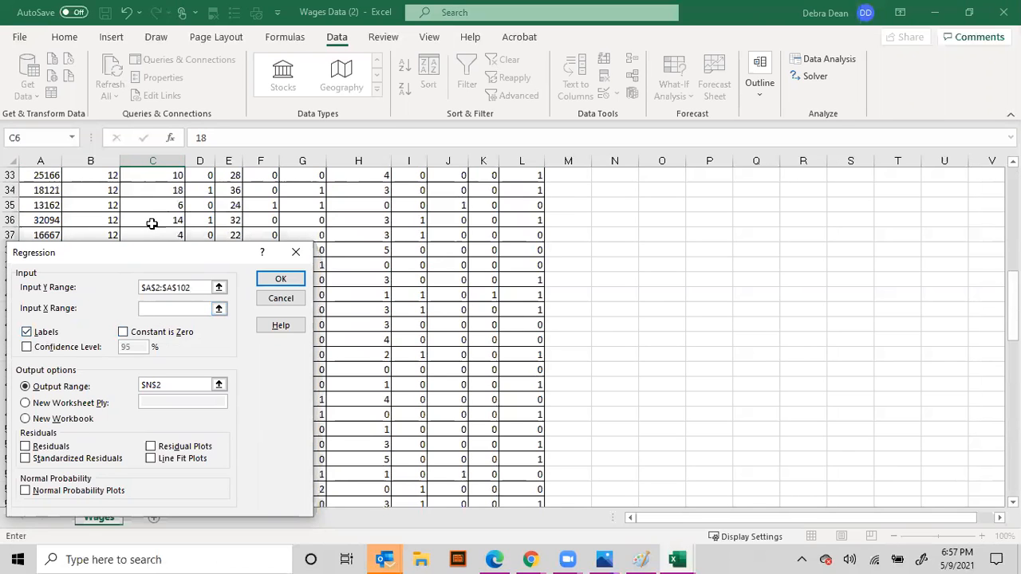
pyautogui.scroll(11, 152, 219)
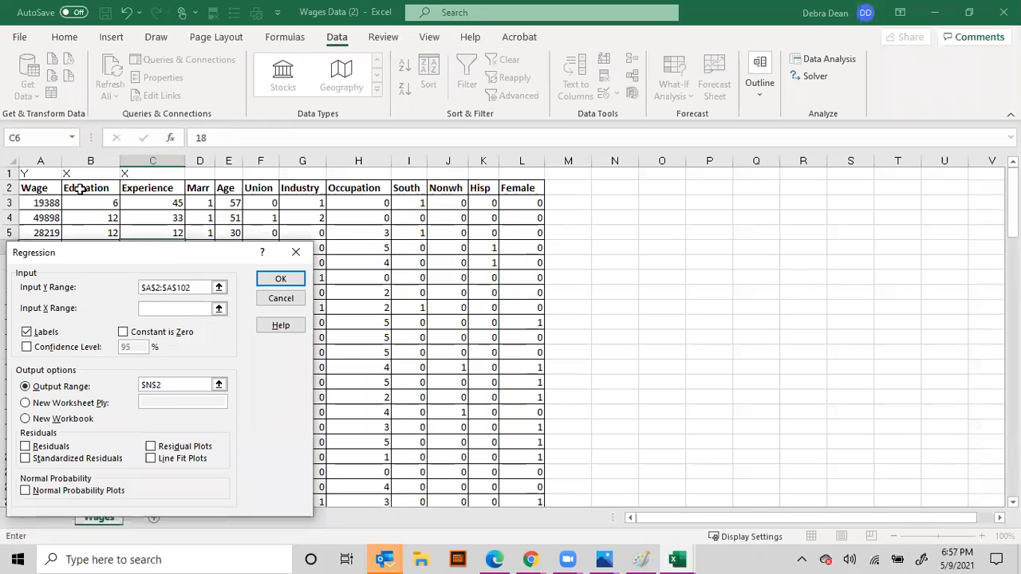
pyautogui.moveTo(79, 187); pyautogui.dragTo(157, 199)
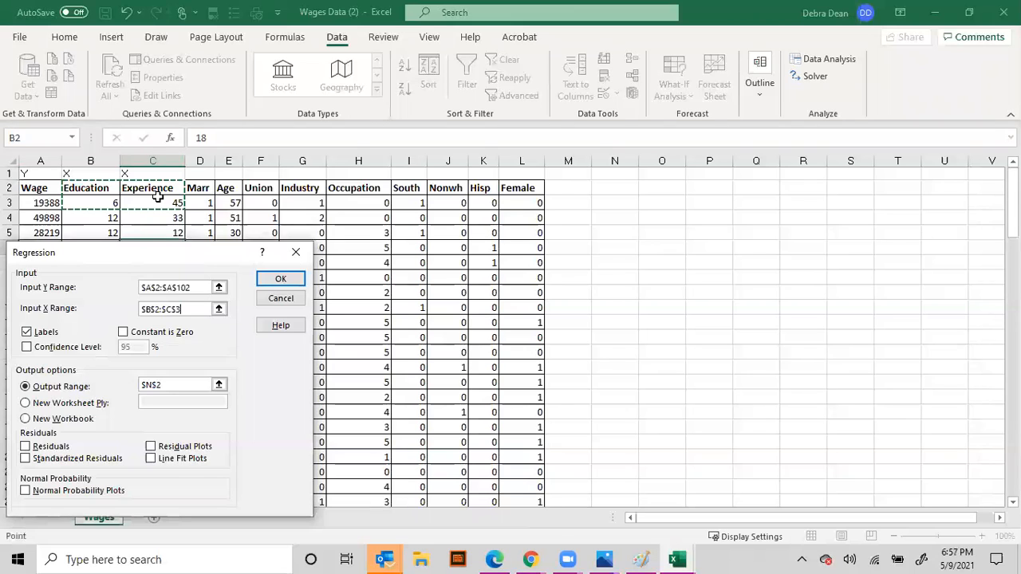
pyautogui.hotkey('ctrl', 'shift', 'Down')
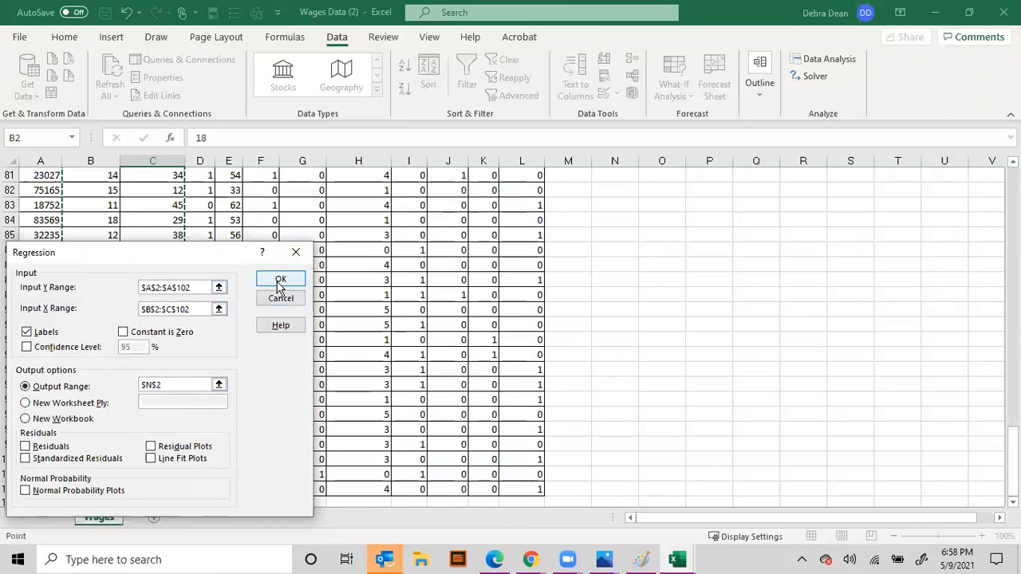
# - Set the regression's Output Range to cell $N$2 and run the regression
pyautogui.scroll(10, 665, 338)
pyautogui.scroll(17, 568, 341)
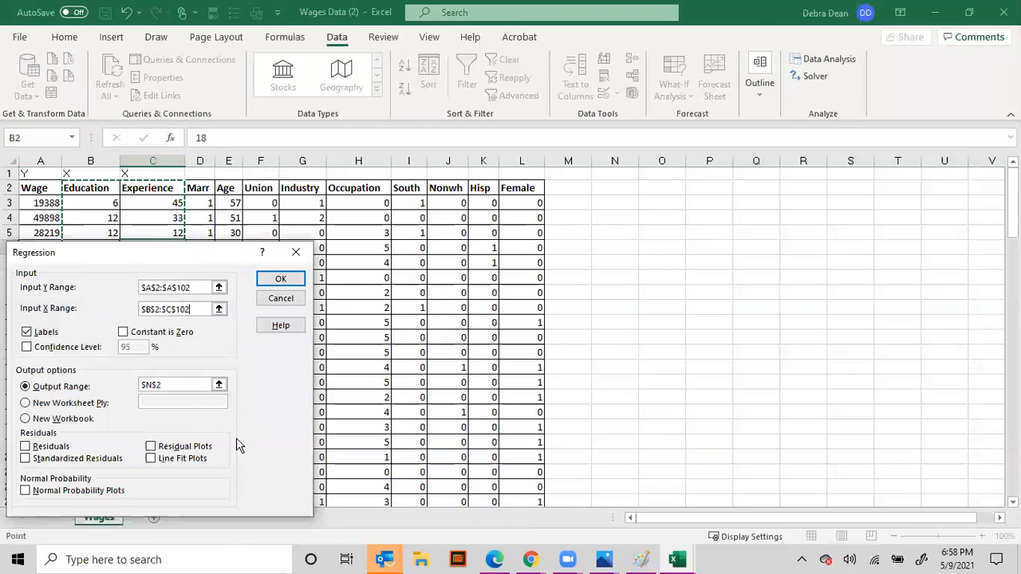
pyautogui.doubleClick(185, 384)
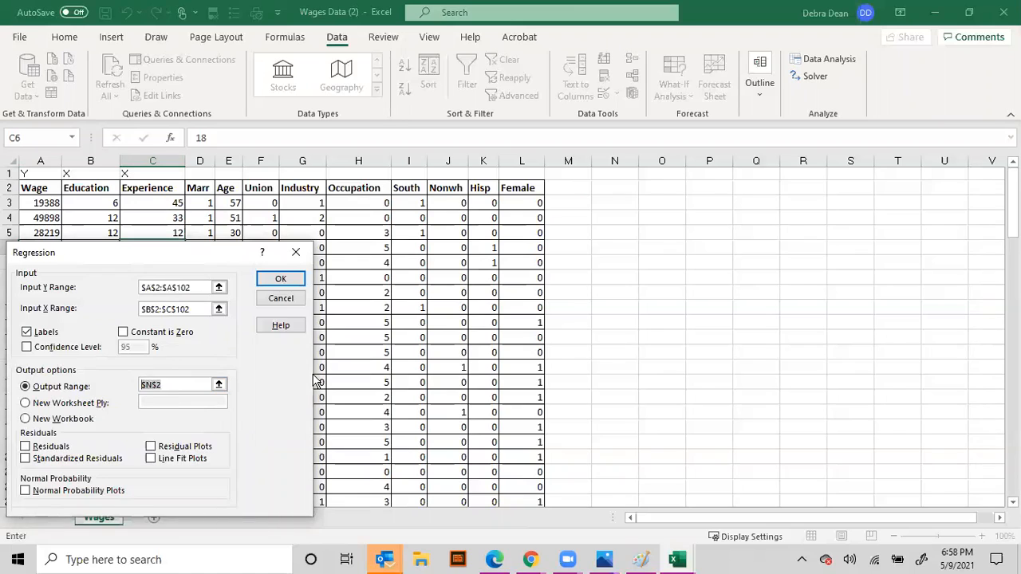
pyautogui.press('BackSpace')
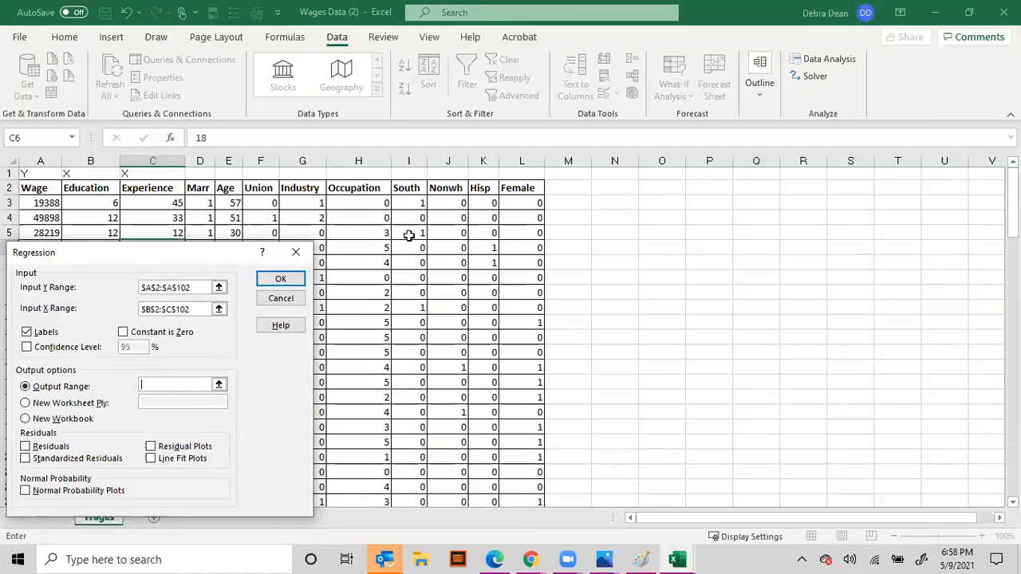
pyautogui.click(612, 191)
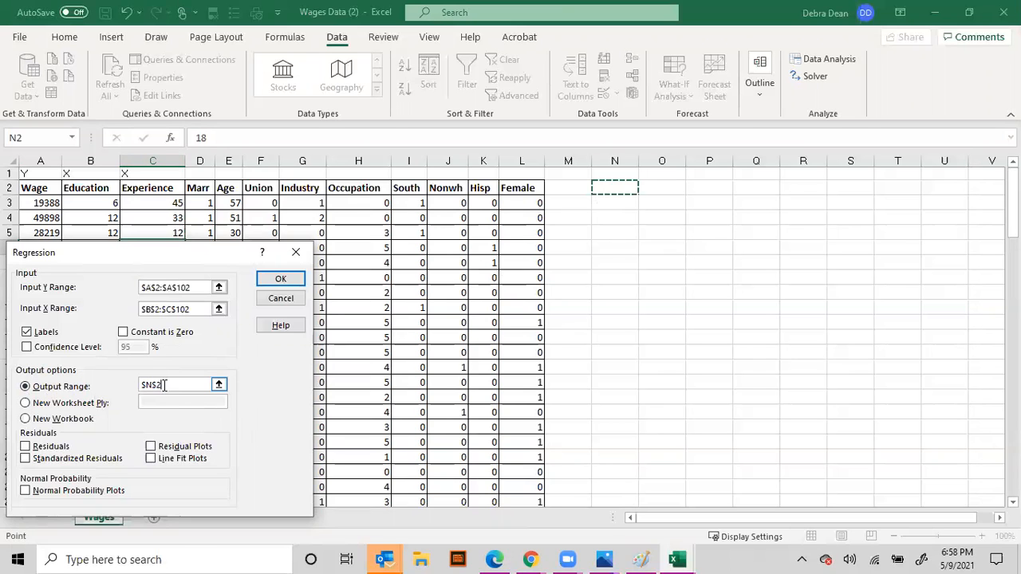
pyautogui.click(281, 279)
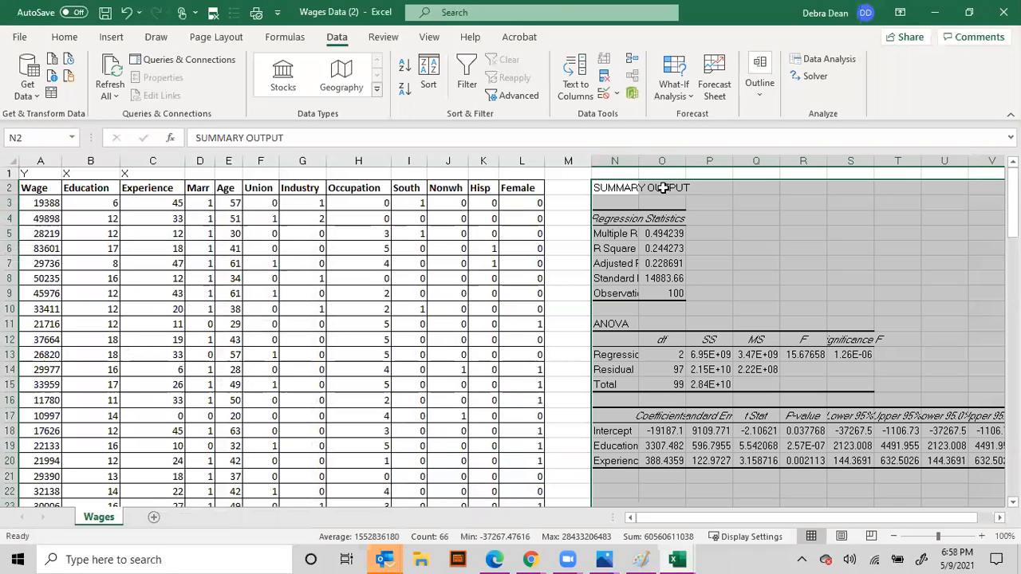
# - Autofit the widths of the regression output columns from column N onward to their contents
pyautogui.moveTo(614, 161); pyautogui.dragTo(987, 161)
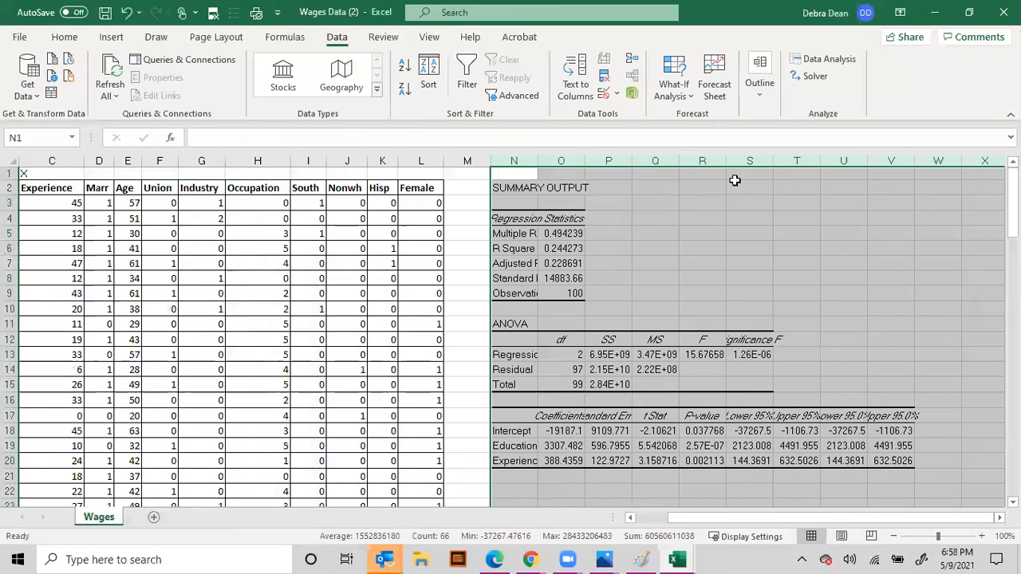
pyautogui.doubleClick(537, 162)
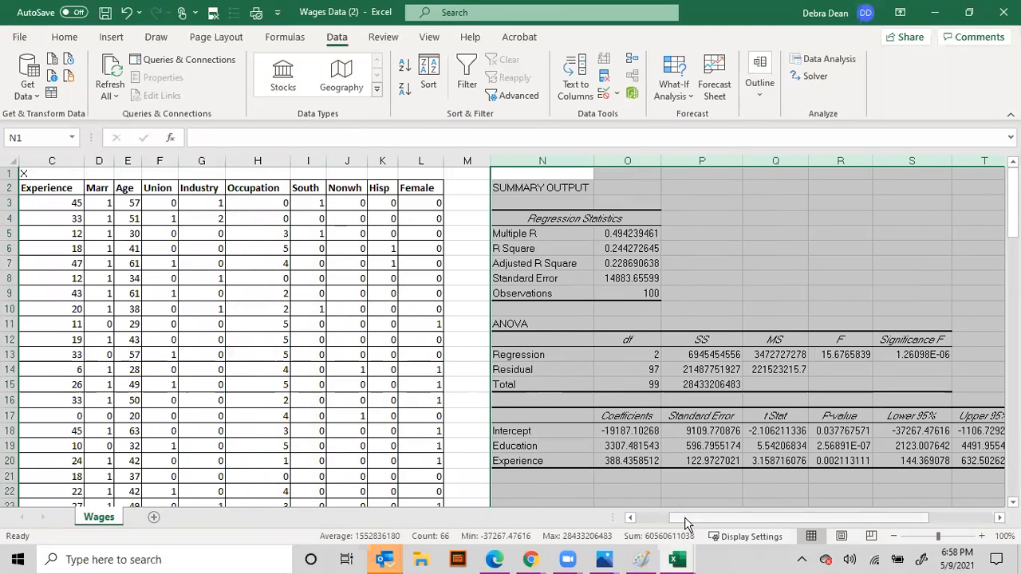
pyautogui.moveTo(683, 524); pyautogui.dragTo(645, 524)
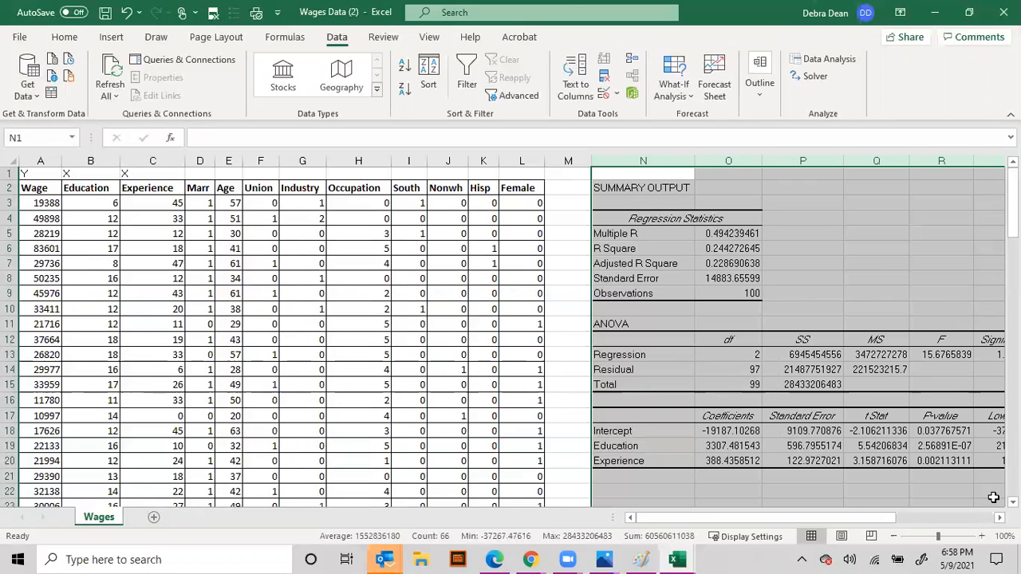
pyautogui.moveTo(851, 526); pyautogui.dragTo(923, 497)
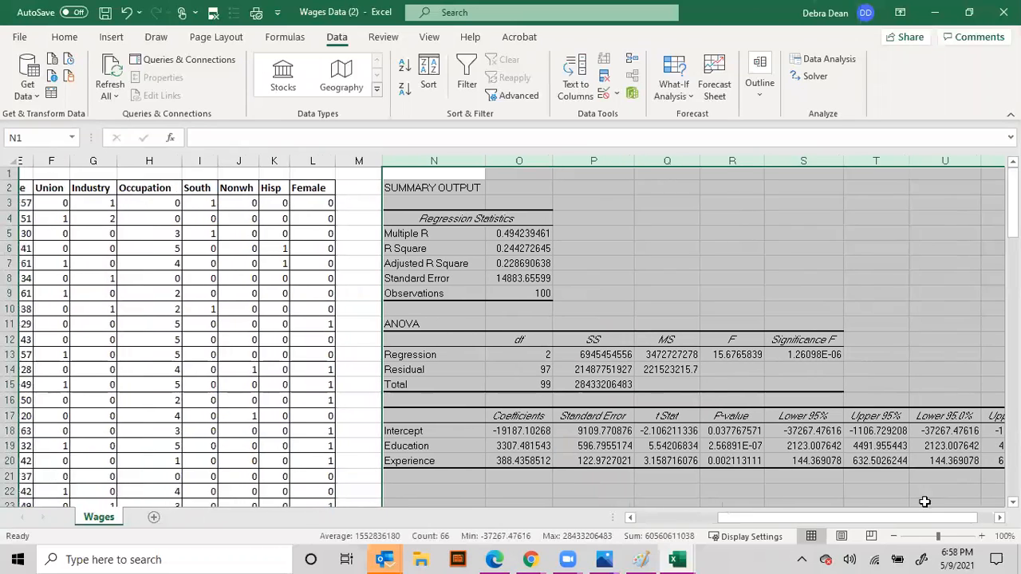
# - Highlight the R Square and Adjusted R Square rows and the Coefficients column of the regression output in yellow
pyautogui.moveTo(430, 254); pyautogui.dragTo(518, 264)
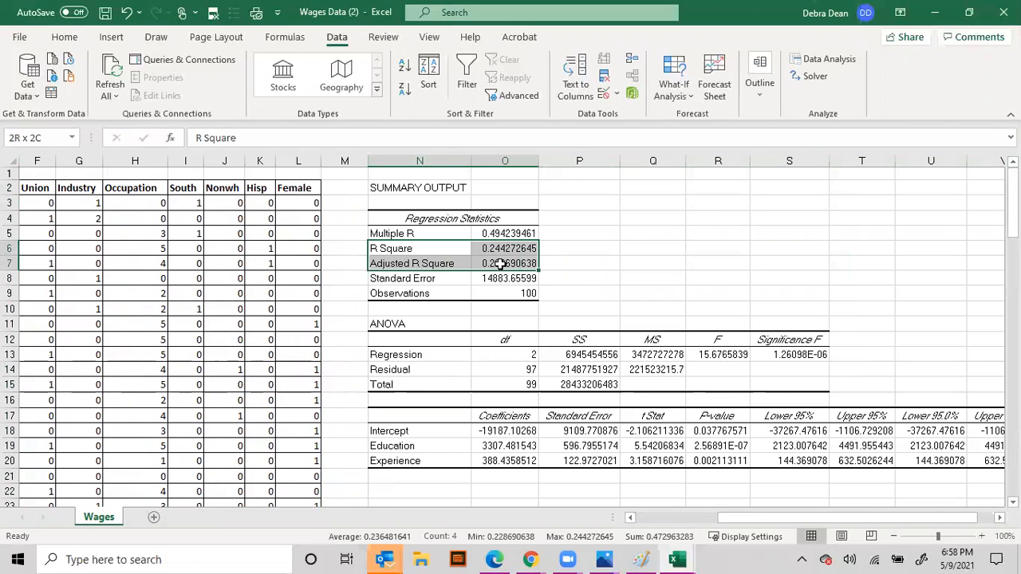
pyautogui.click(70, 39)
pyautogui.click(190, 90)
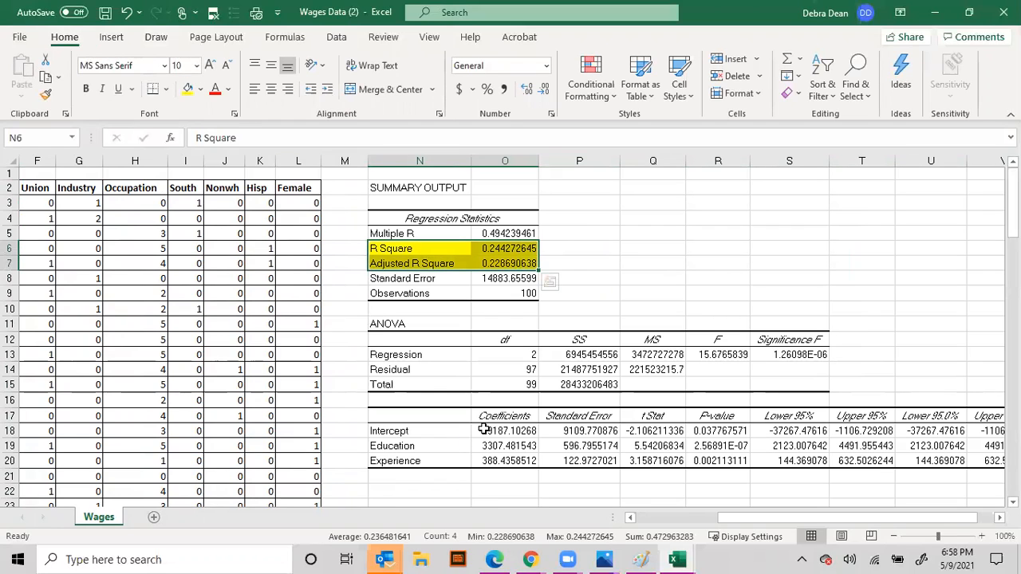
pyautogui.moveTo(498, 417); pyautogui.dragTo(507, 463)
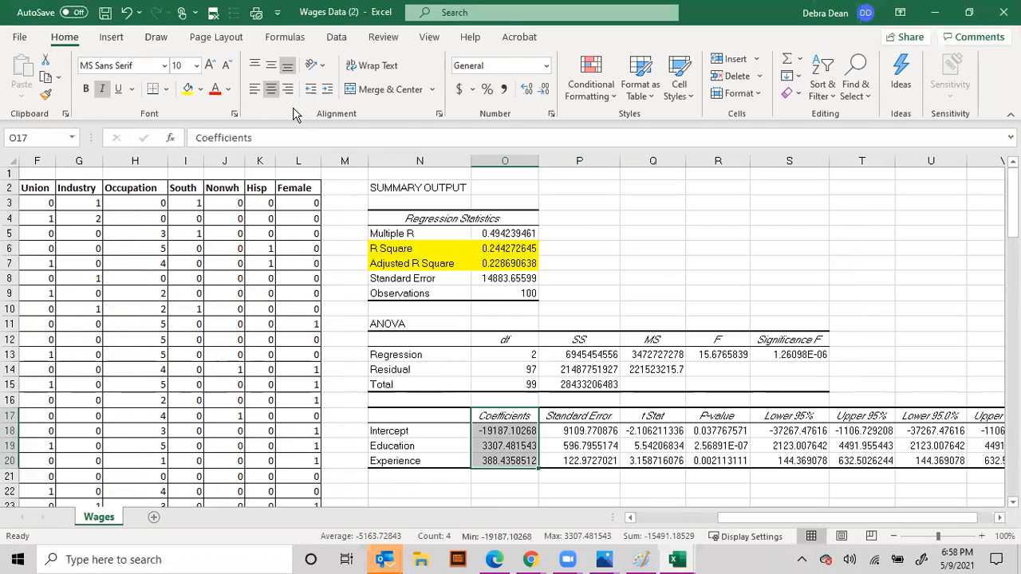
pyautogui.click(189, 90)
# - Highlight Significance F with its value and the P-value column of the coefficients table in yellow
pyautogui.moveTo(796, 341); pyautogui.dragTo(799, 356)
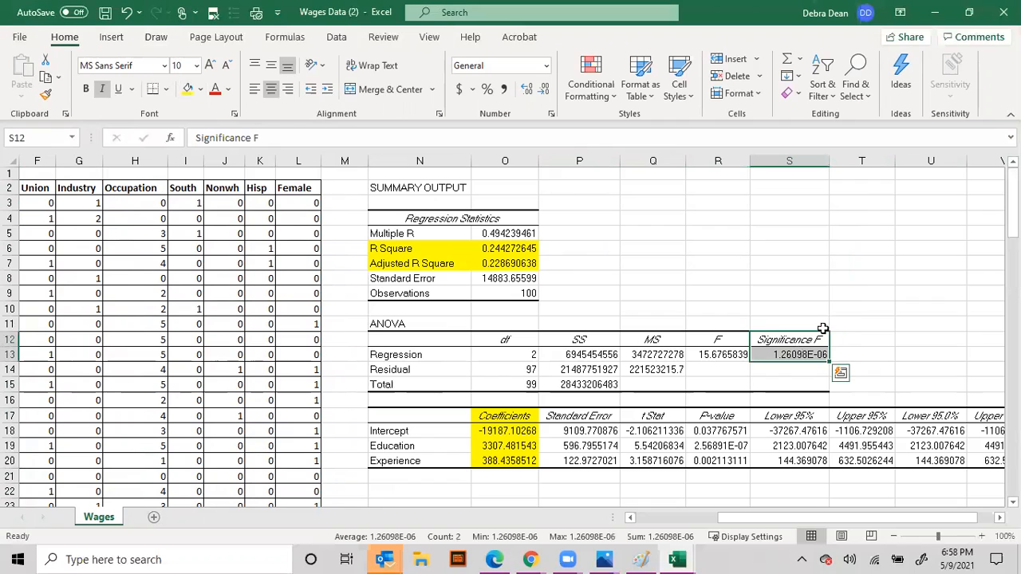
pyautogui.click(188, 89)
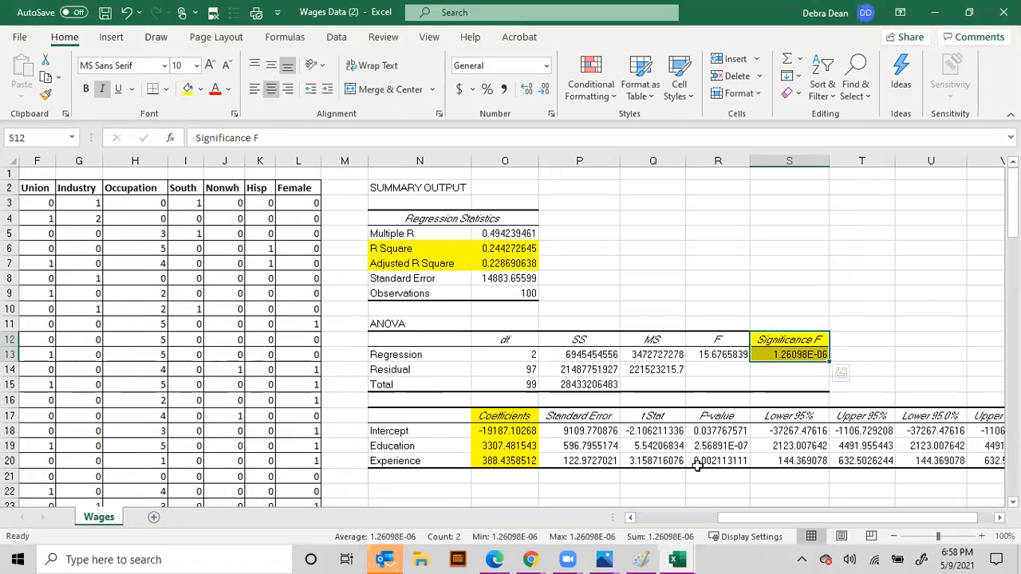
pyautogui.hscroll(1, 701, 523)
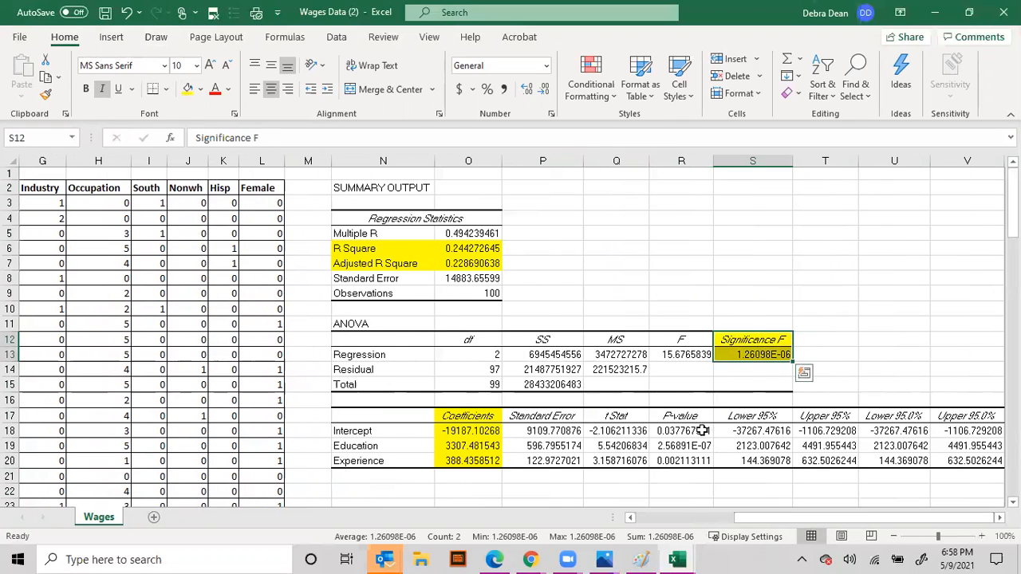
pyautogui.moveTo(691, 420); pyautogui.dragTo(683, 461)
pyautogui.click(188, 89)
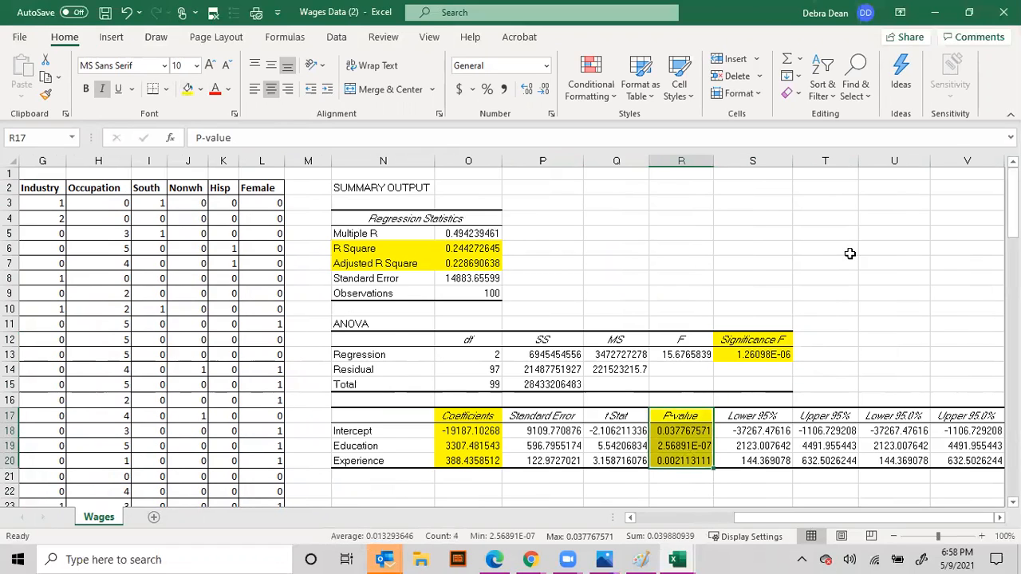
pyautogui.click(861, 312)
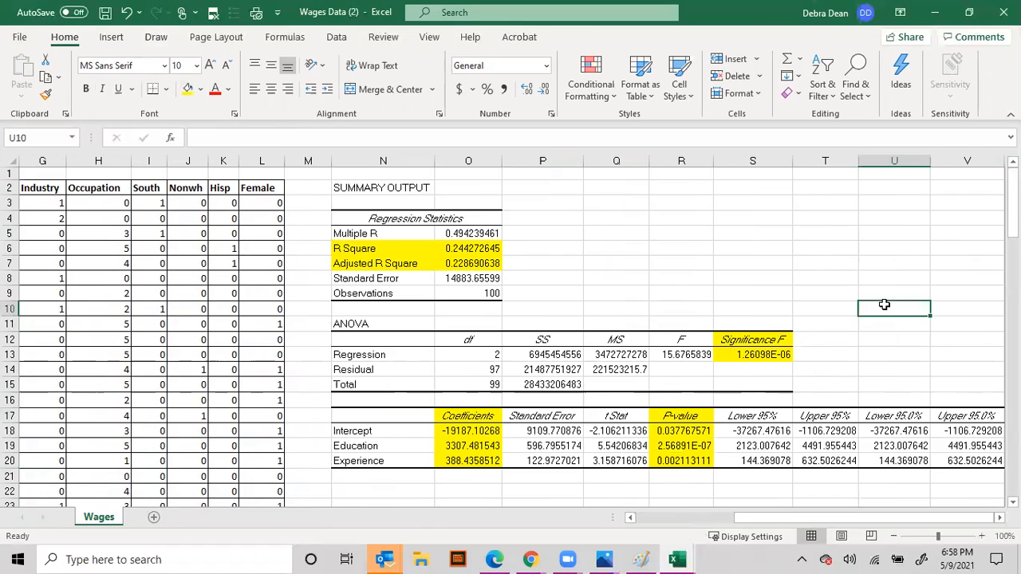
# - Examine the Significance F value and the p-values of the intercept, Education and Experience
pyautogui.click(759, 354)
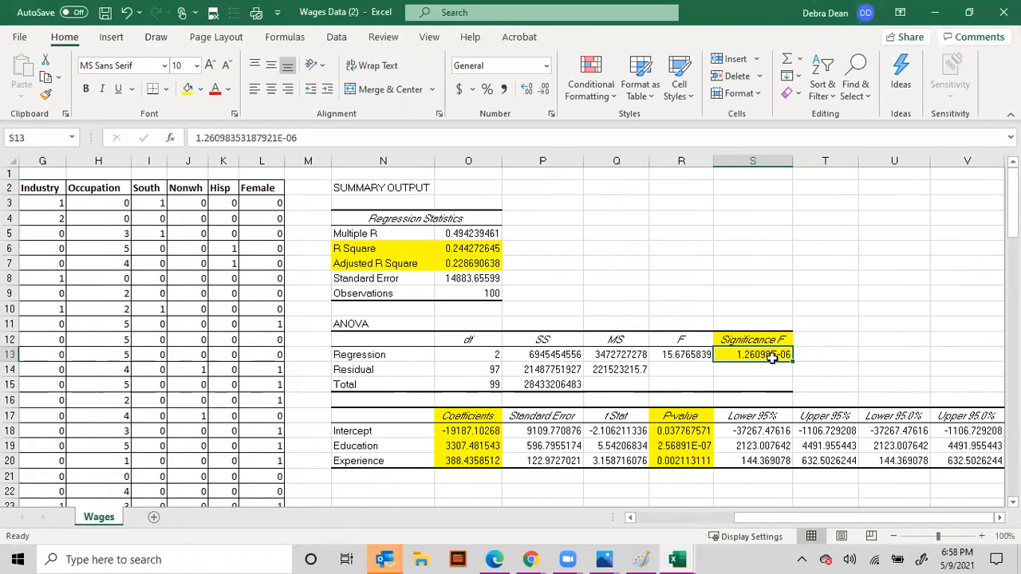
pyautogui.hotkey('shift', 'F2')
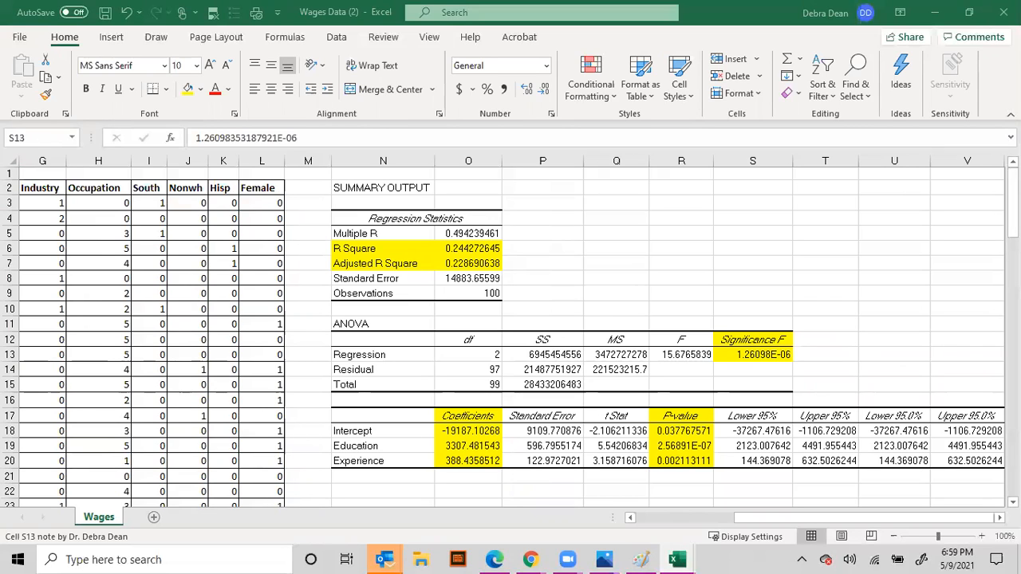
pyautogui.click(684, 433)
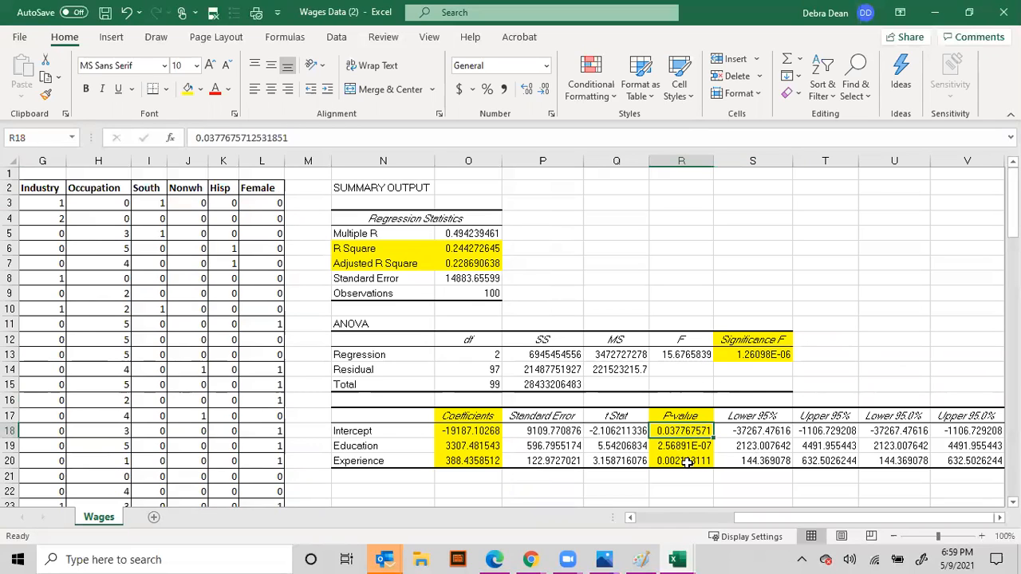
pyautogui.click(373, 429)
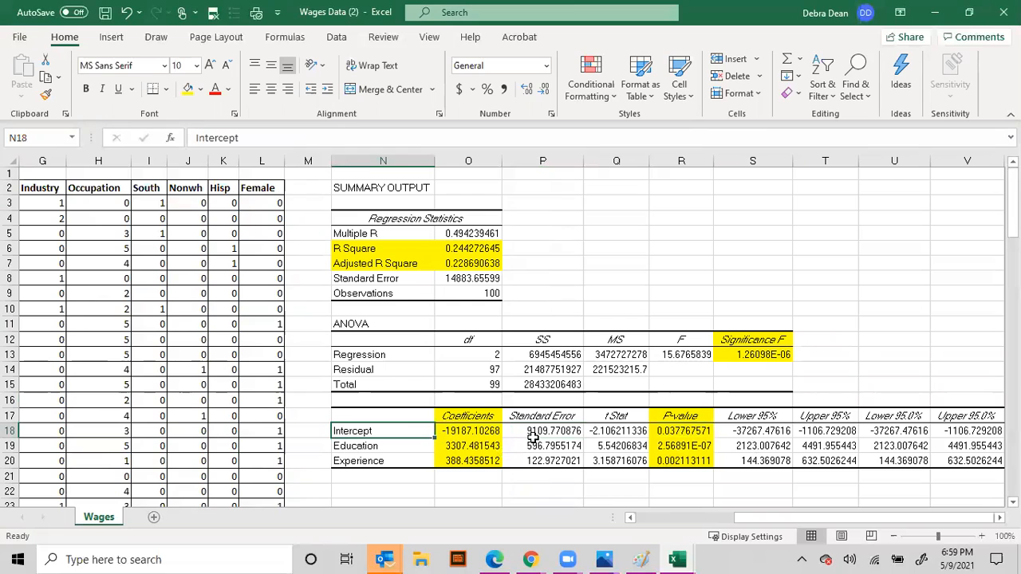
pyautogui.click(691, 431)
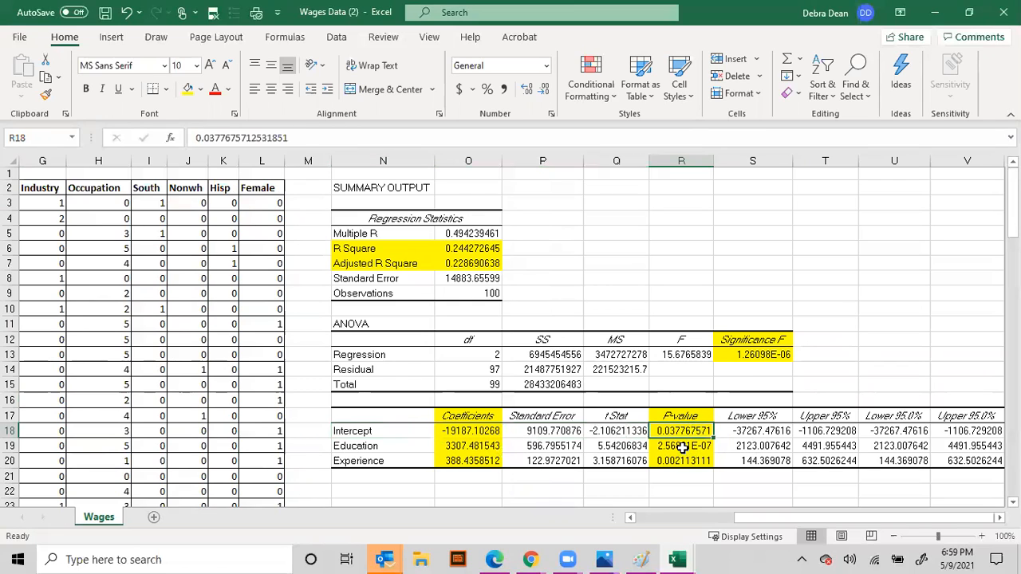
pyautogui.moveTo(683, 448); pyautogui.dragTo(694, 464)
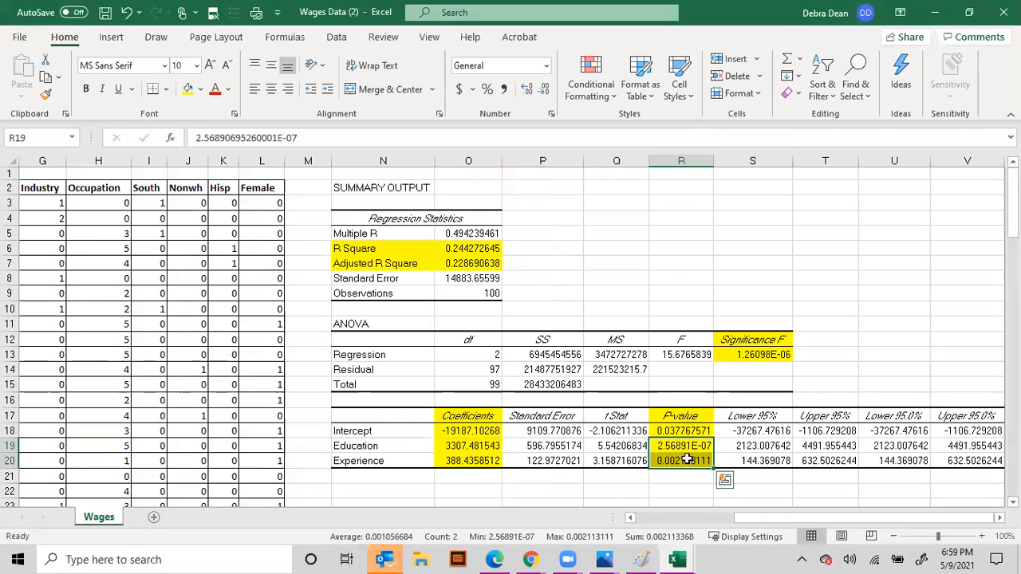
pyautogui.click(685, 449)
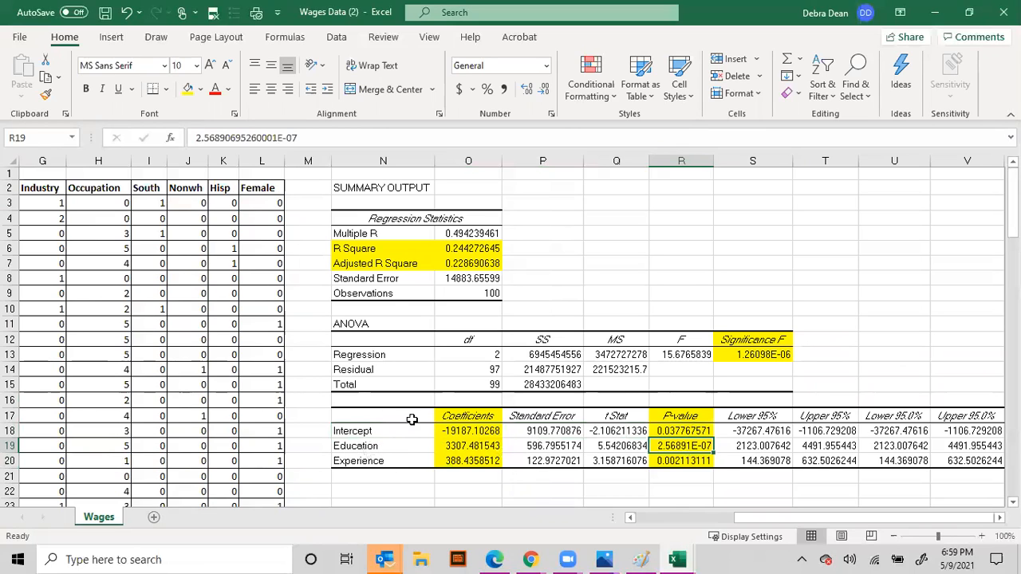
# - Open the Regression tool from the Data Analysis tools for another regression on the wages data
pyautogui.scroll(-2, 387, 422)
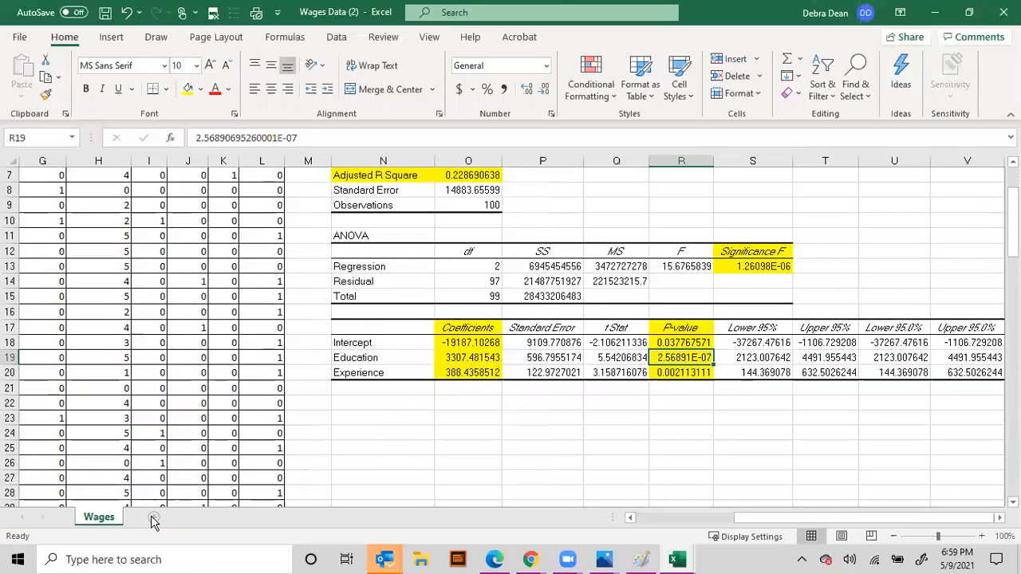
pyautogui.moveTo(792, 526); pyautogui.dragTo(672, 532)
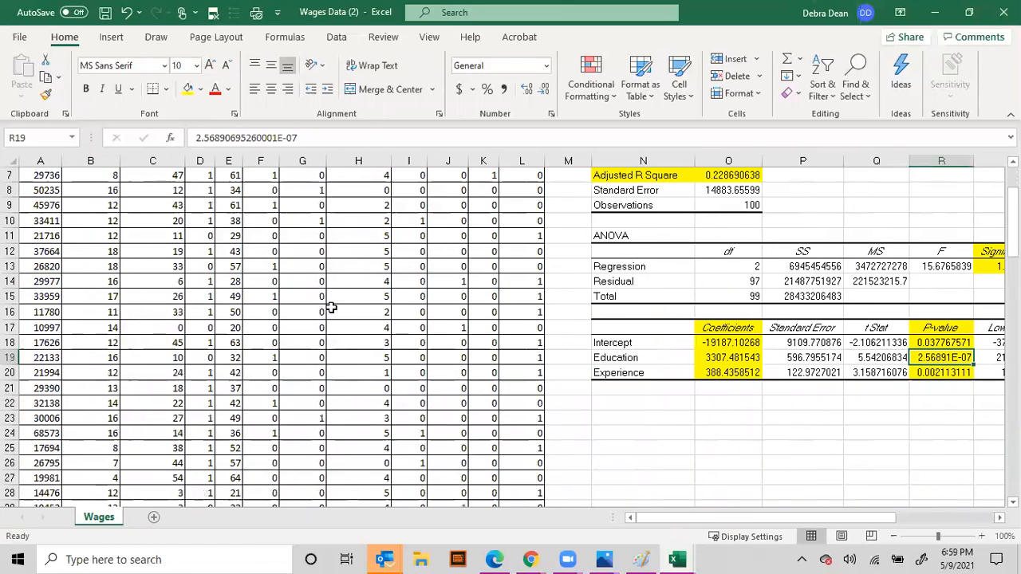
pyautogui.click(332, 296)
pyautogui.scroll(2, 342, 341)
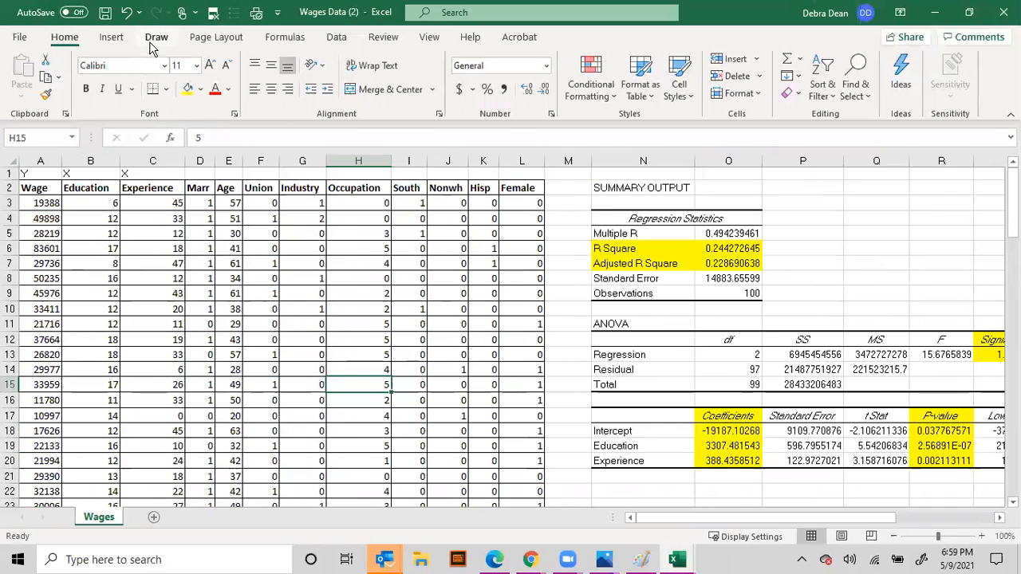
pyautogui.click(337, 37)
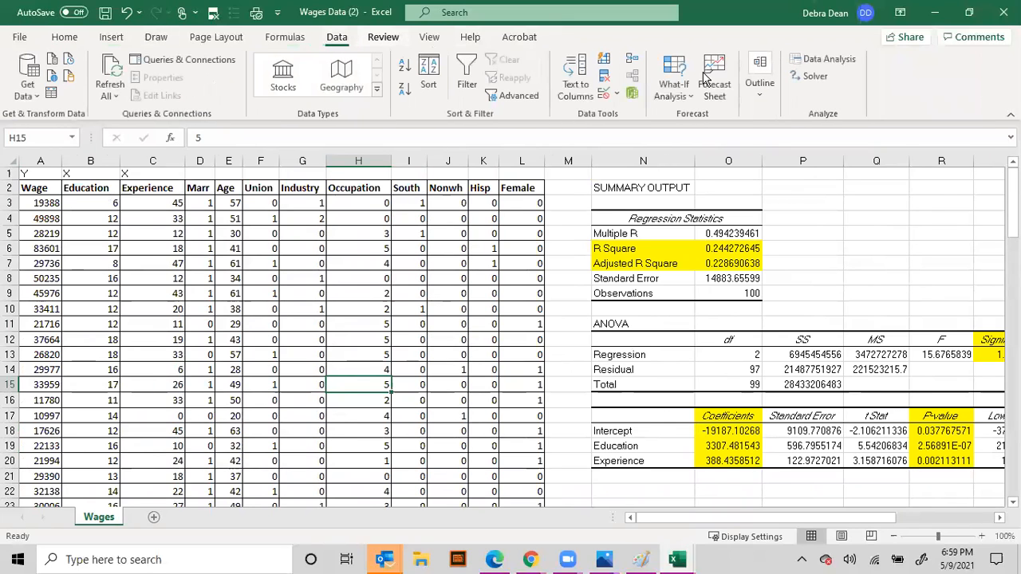
pyautogui.click(825, 60)
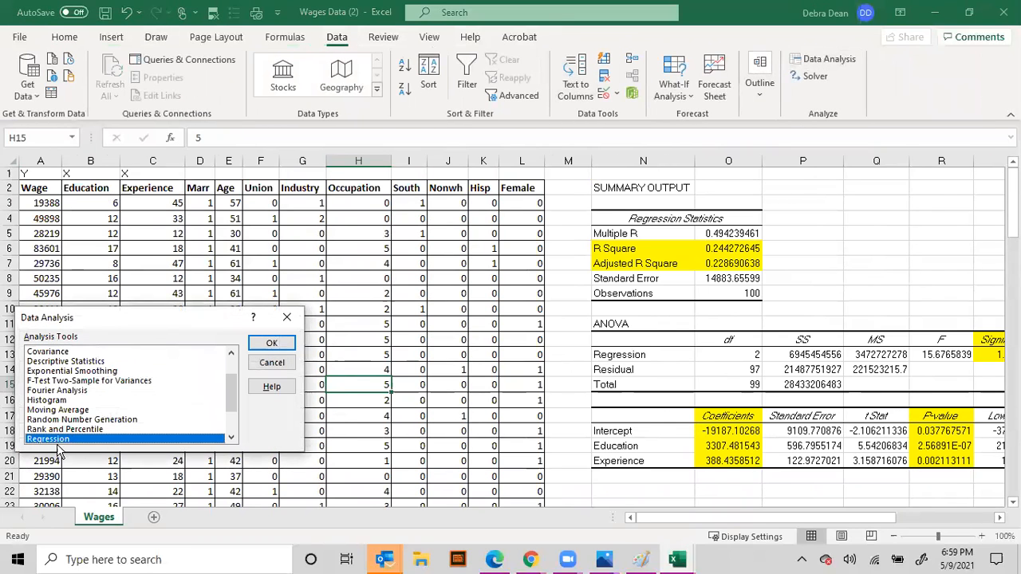
pyautogui.click(272, 343)
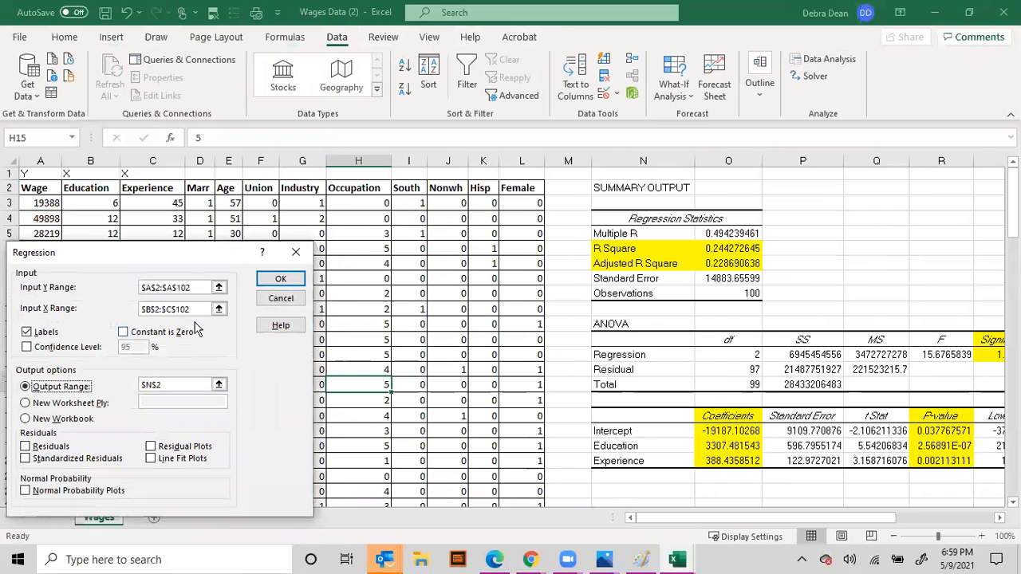
# - Replace the Input X Range with the Experience column alone including its header, $C$2:$C$102
pyautogui.moveTo(197, 310); pyautogui.dragTo(141, 310)
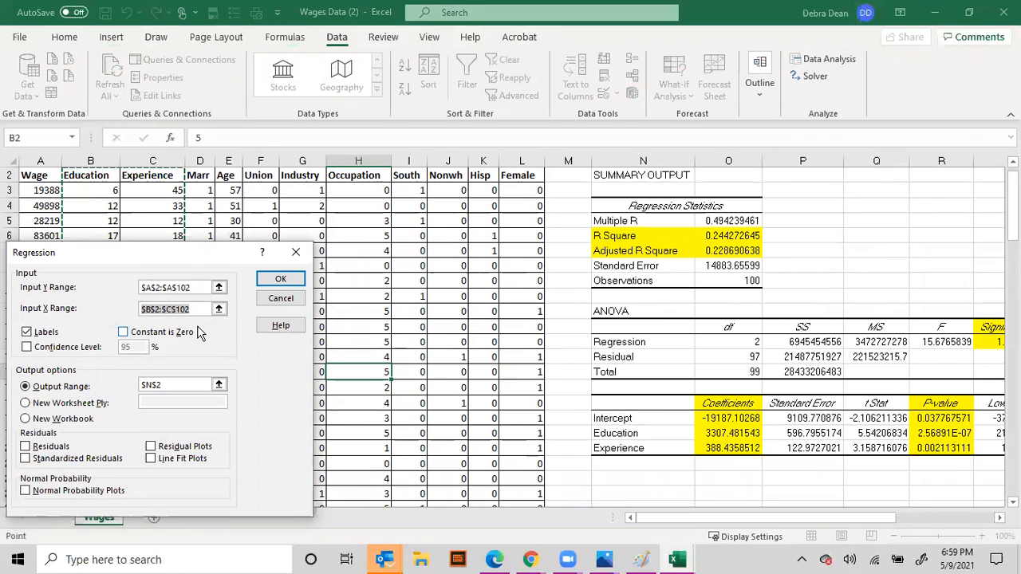
pyautogui.press('Delete')
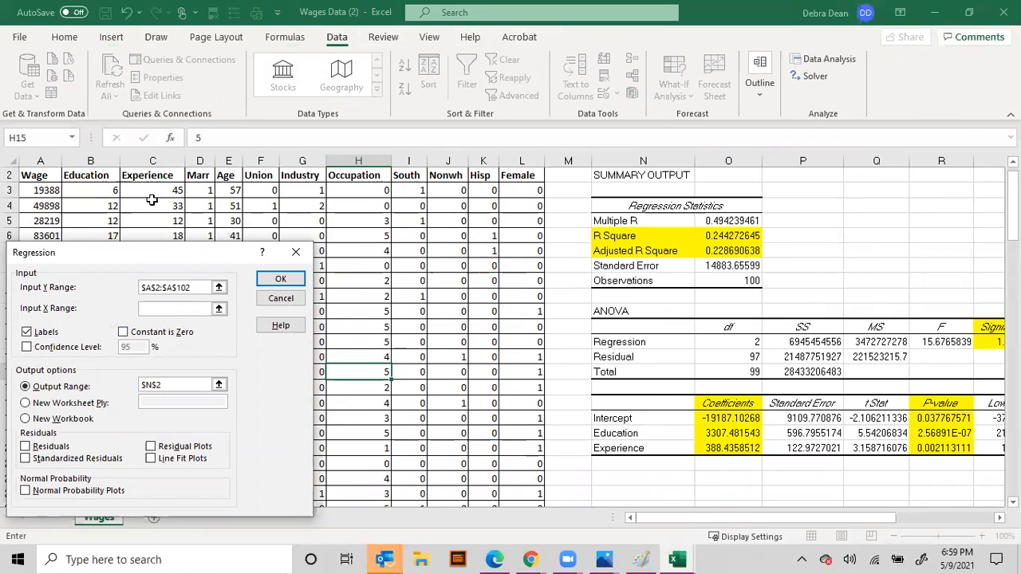
pyautogui.moveTo(154, 178); pyautogui.dragTo(155, 205)
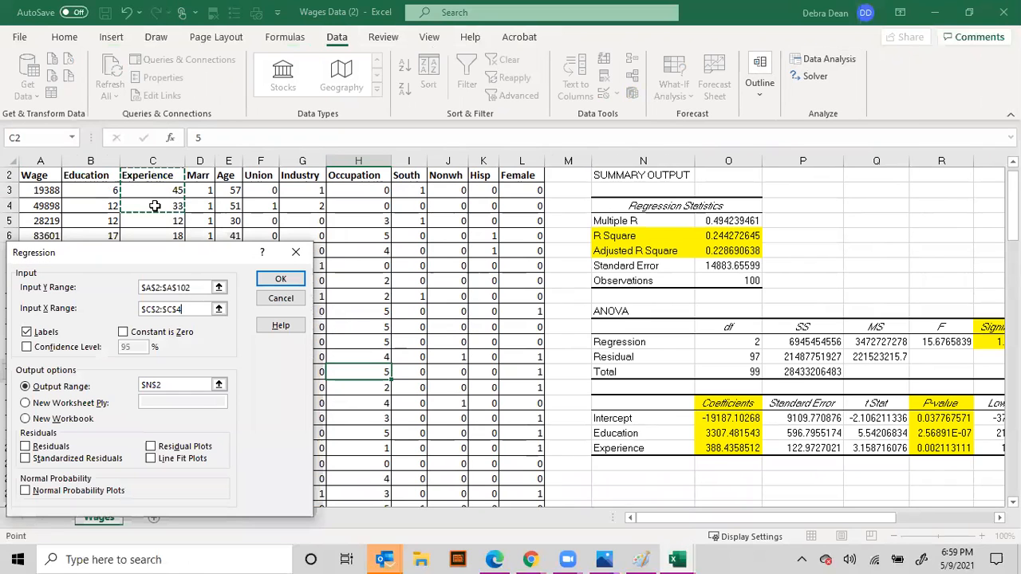
pyautogui.hotkey('ctrl', 'shift', 'Down')
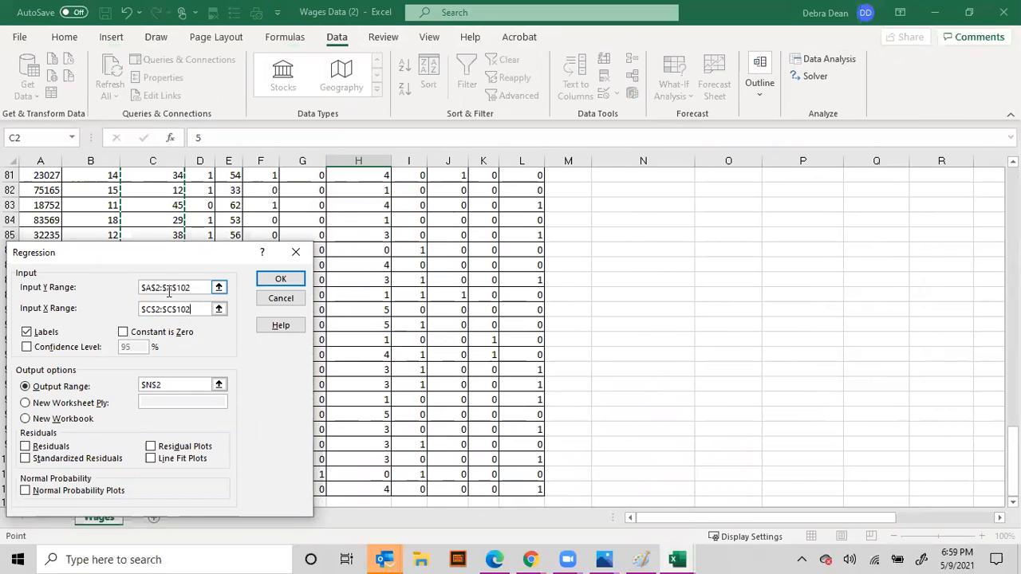
# - Set the Output Range to cell $N$23 below the first summary output and run the Experience-only regression
pyautogui.click(183, 385)
pyautogui.moveTo(183, 385); pyautogui.dragTo(133, 387)
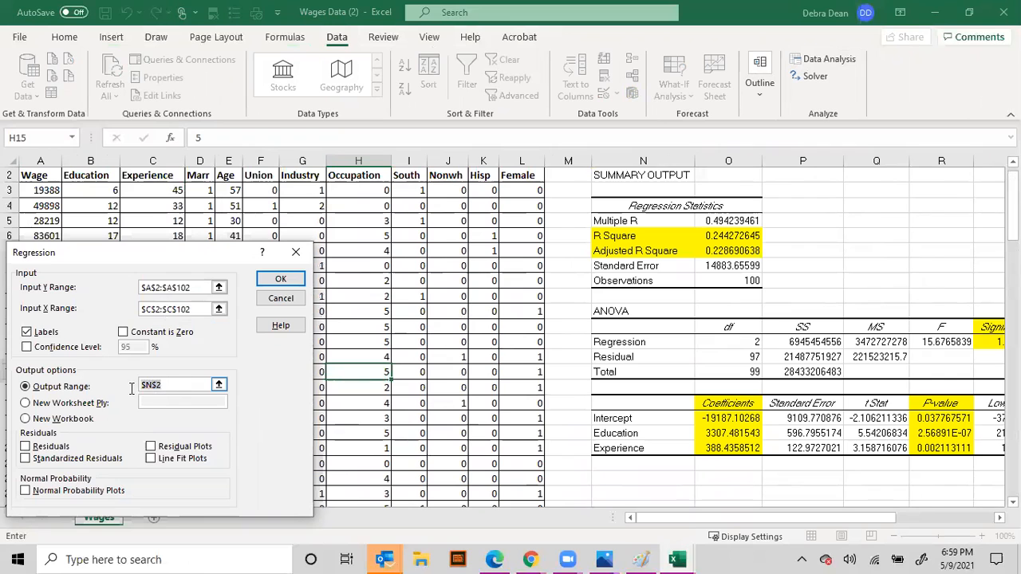
pyautogui.scroll(-3, 594, 402)
pyautogui.click(617, 364)
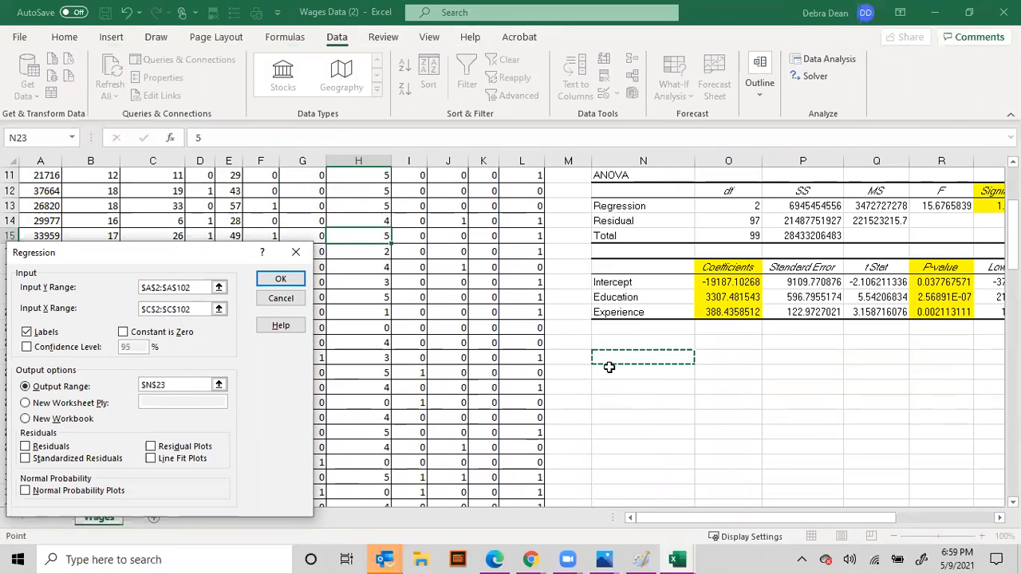
pyautogui.click(281, 279)
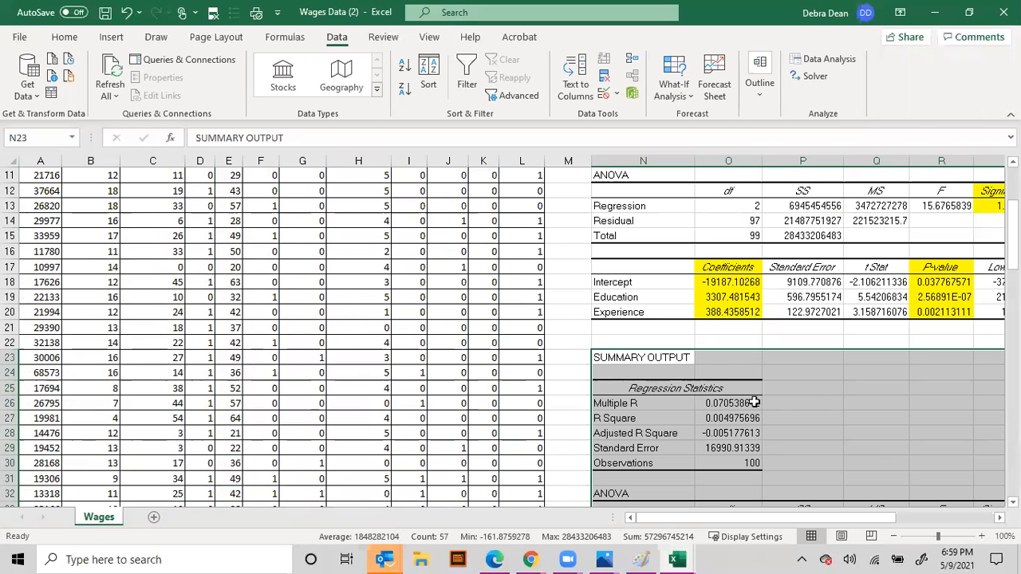
# - Highlight the Significance F value in cell S34 of the Experience-only regression output in yellow
pyautogui.scroll(-3, 822, 402)
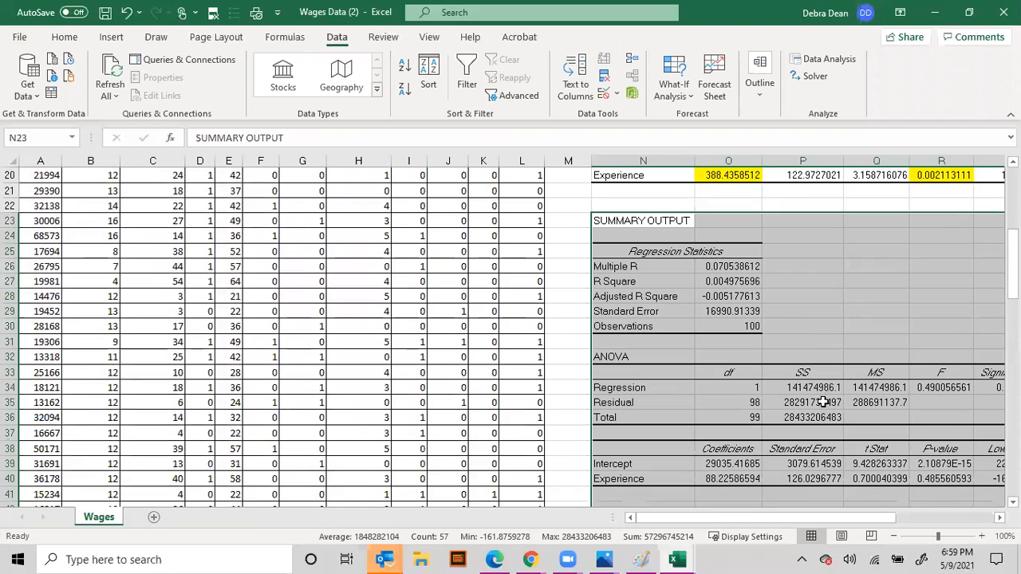
pyautogui.moveTo(783, 518); pyautogui.dragTo(859, 515)
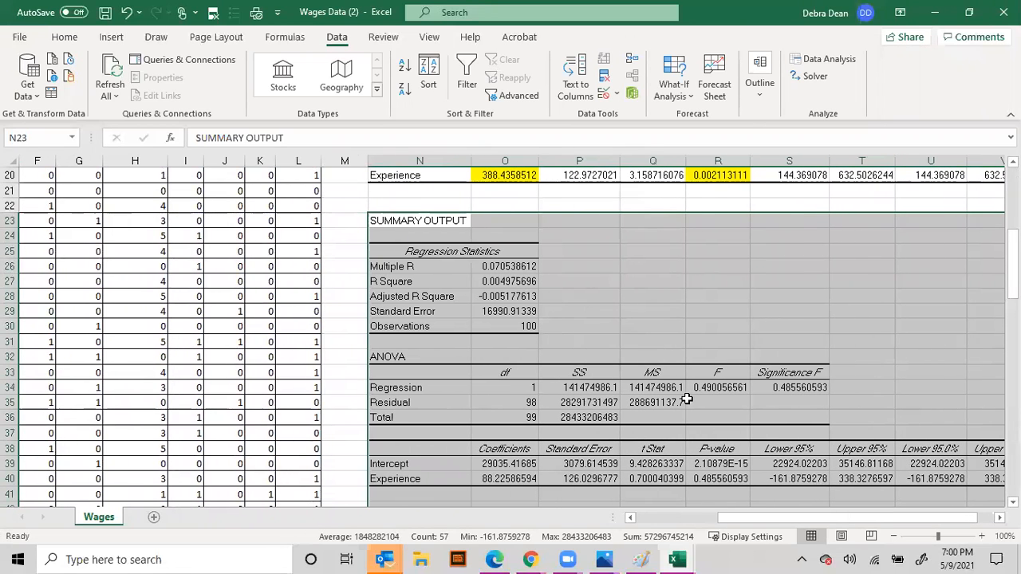
pyautogui.click(818, 393)
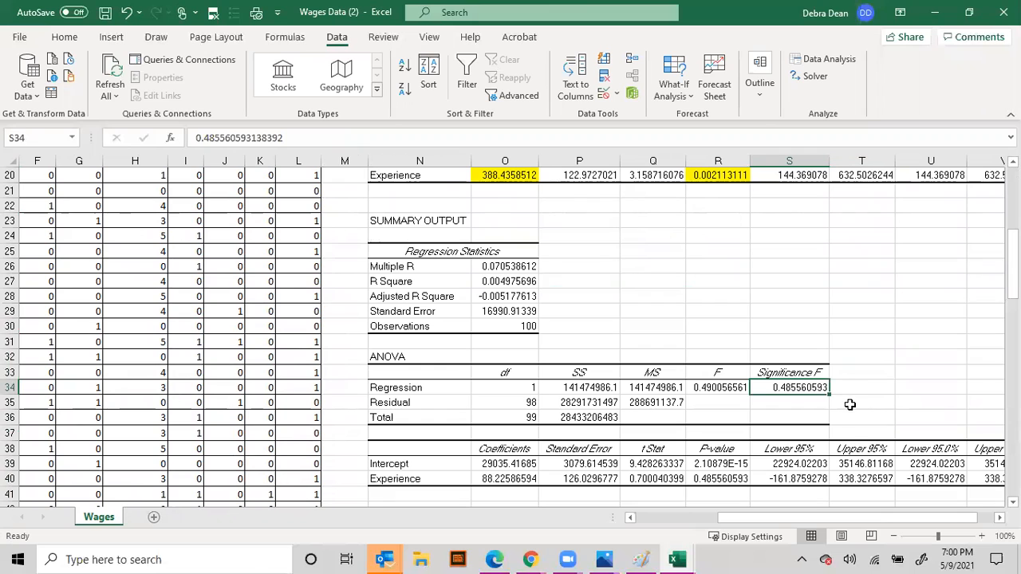
pyautogui.click(64, 38)
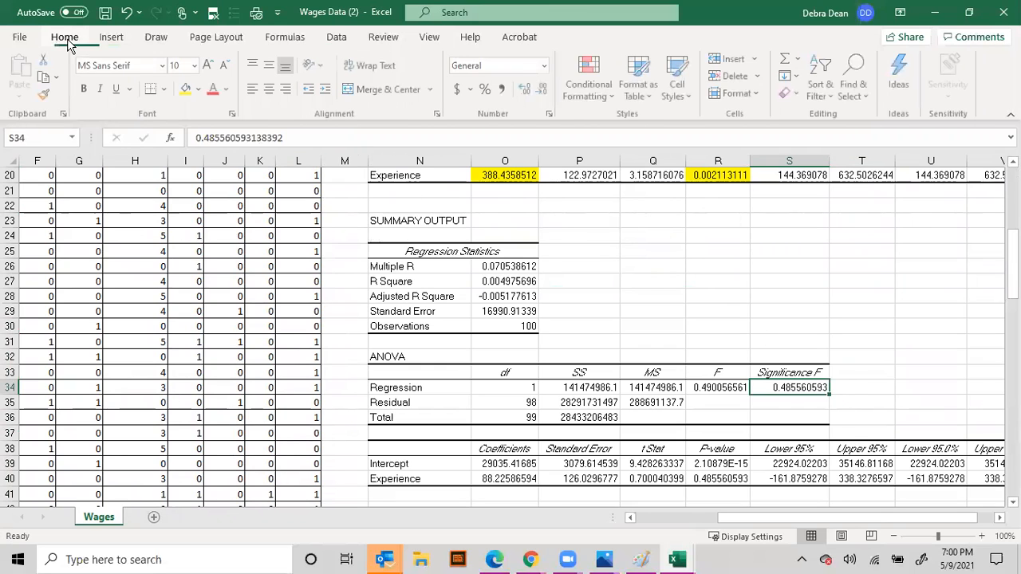
pyautogui.click(187, 89)
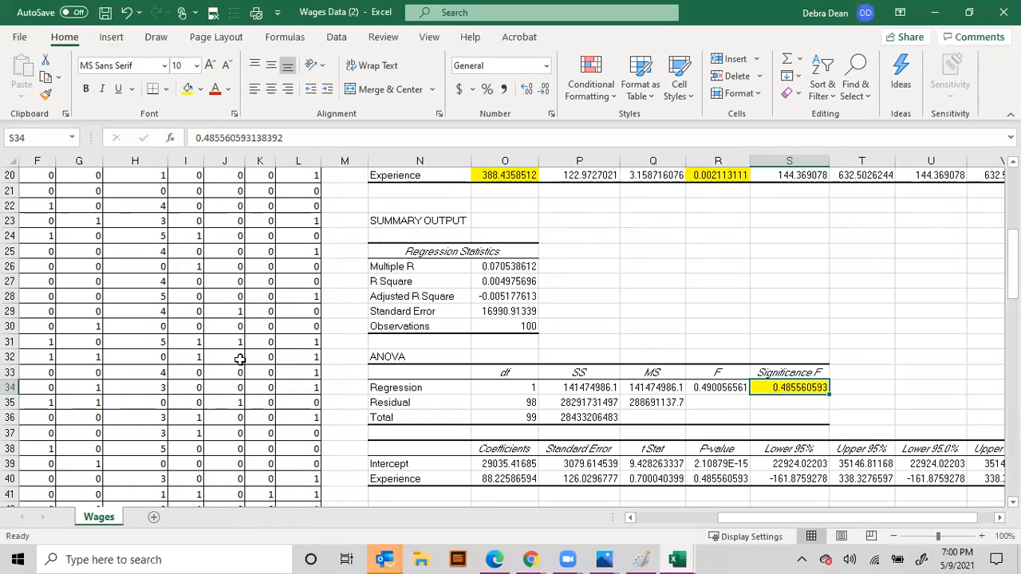
# - Open the Regression tool from the Data Analysis tools for another regression on the wages data
pyautogui.moveTo(722, 518); pyautogui.dragTo(641, 520)
pyautogui.scroll(6, 273, 348)
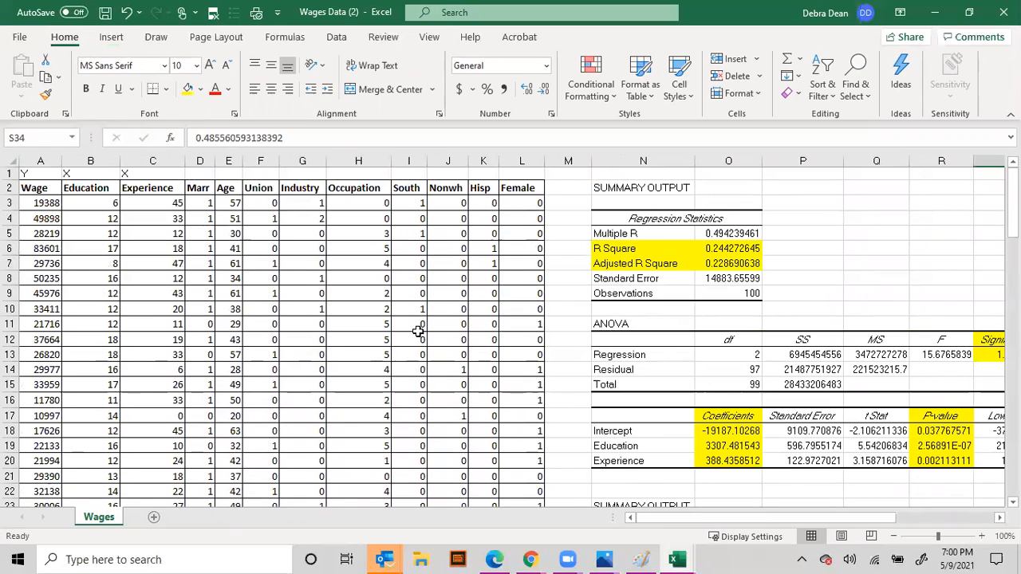
pyautogui.click(199, 172)
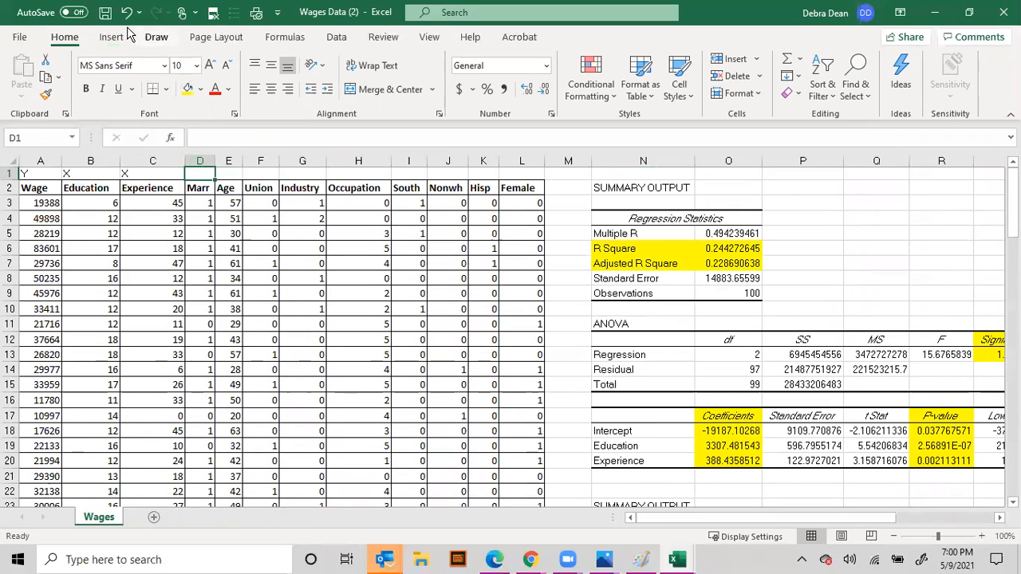
pyautogui.click(338, 38)
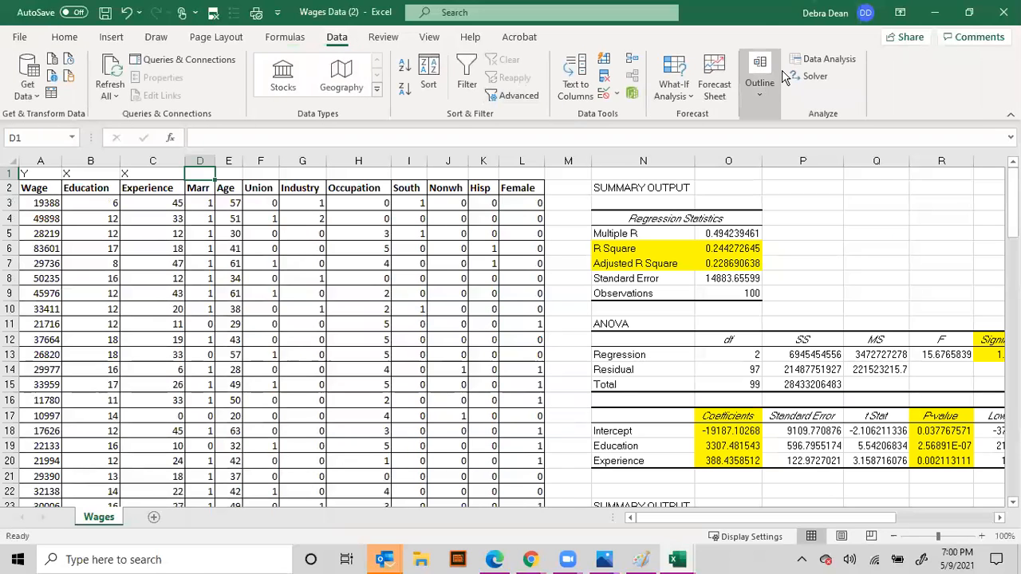
pyautogui.click(825, 59)
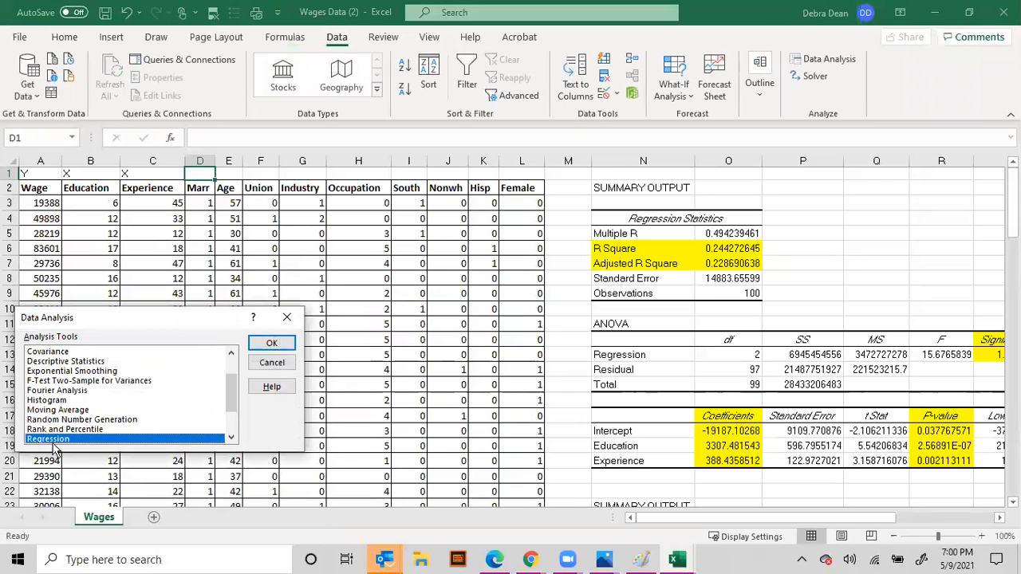
pyautogui.click(254, 350)
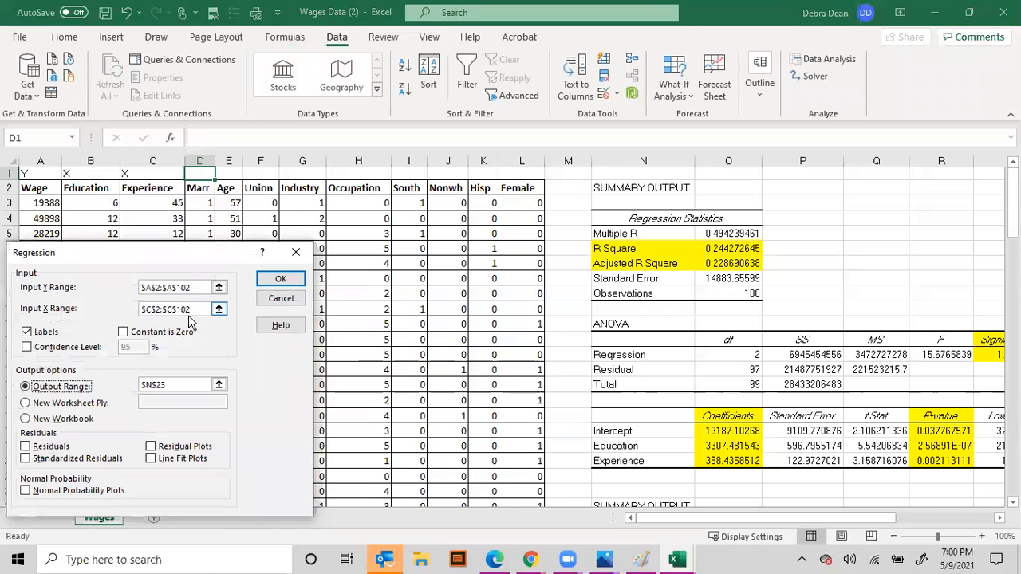
# - Replace the Input X Range with all predictor columns from Education to Female including headers, $B$2:$L$102
pyautogui.moveTo(208, 308); pyautogui.dragTo(132, 309)
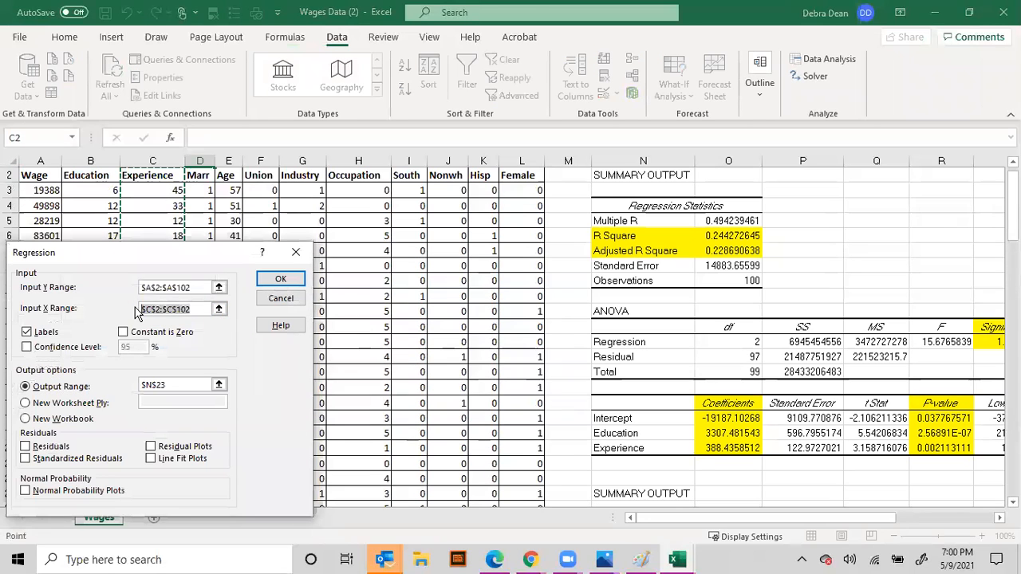
pyautogui.press('BackSpace')
pyautogui.moveTo(90, 175); pyautogui.dragTo(520, 297)
pyautogui.write('2')
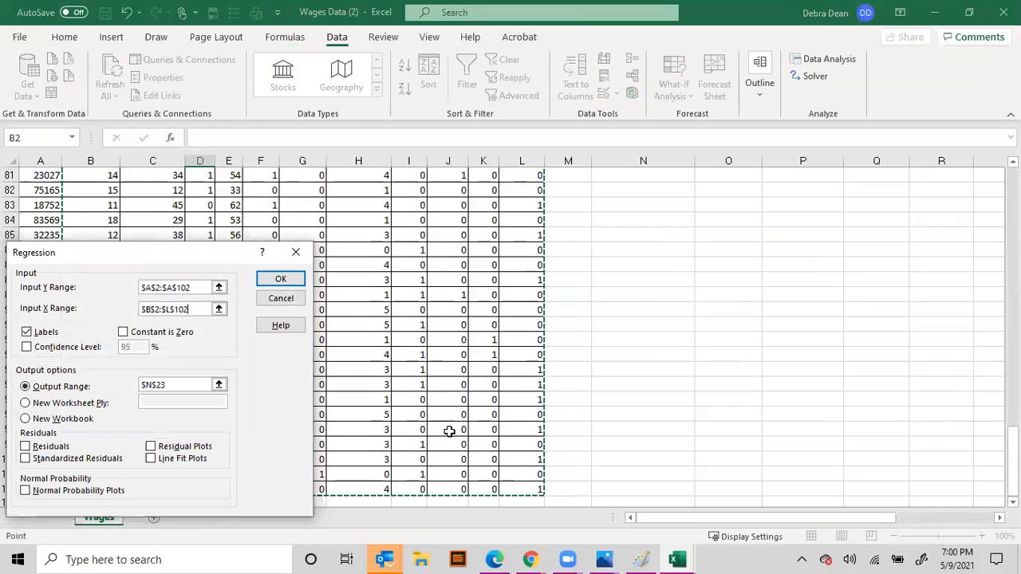
# - Run the regression with its output on a new worksheet and autofit output columns A through I
pyautogui.moveTo(182, 388); pyautogui.dragTo(140, 388)
pyautogui.press('BackSpace')
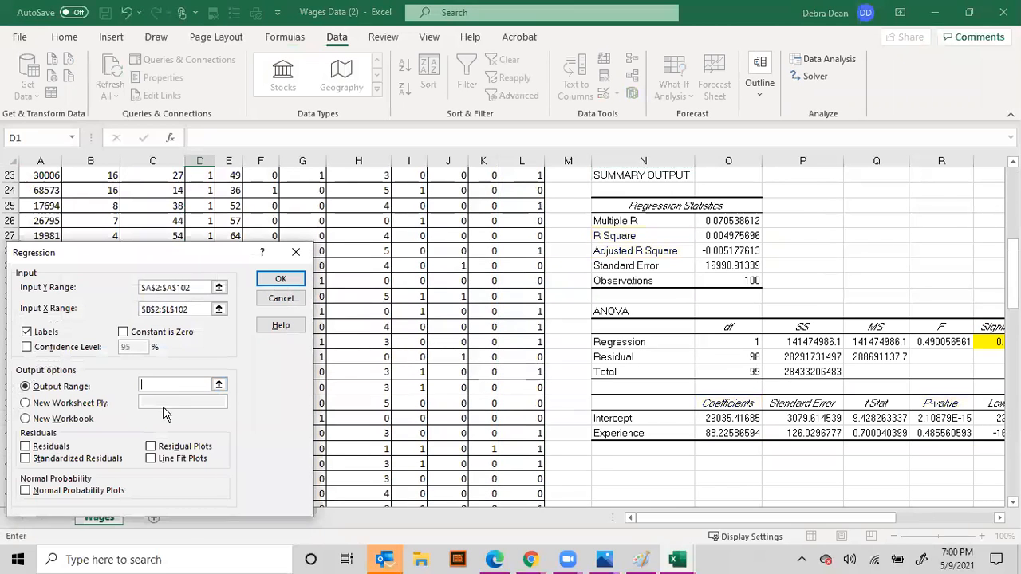
pyautogui.click(26, 404)
pyautogui.click(275, 281)
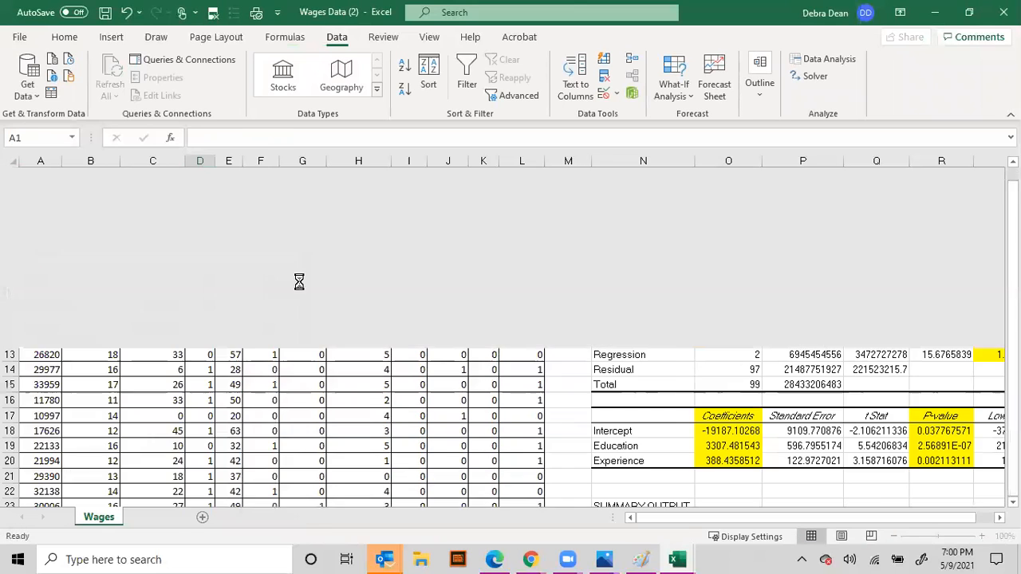
pyautogui.moveTo(414, 159); pyautogui.dragTo(27, 157)
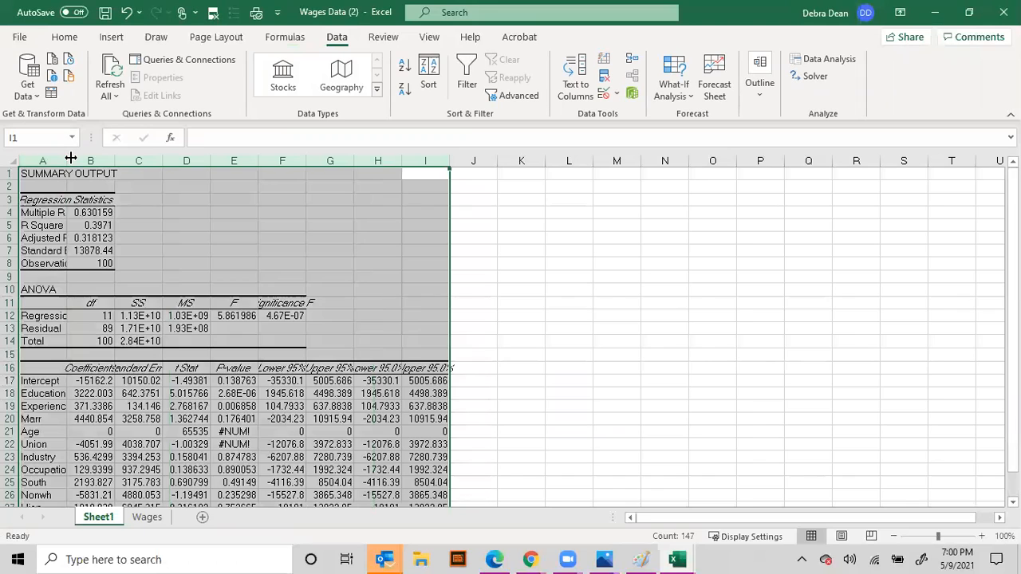
pyautogui.doubleClick(70, 158)
# - Highlight the Significance F value in F12 and the p-values in E17:E28 in yellow
pyautogui.click(470, 317)
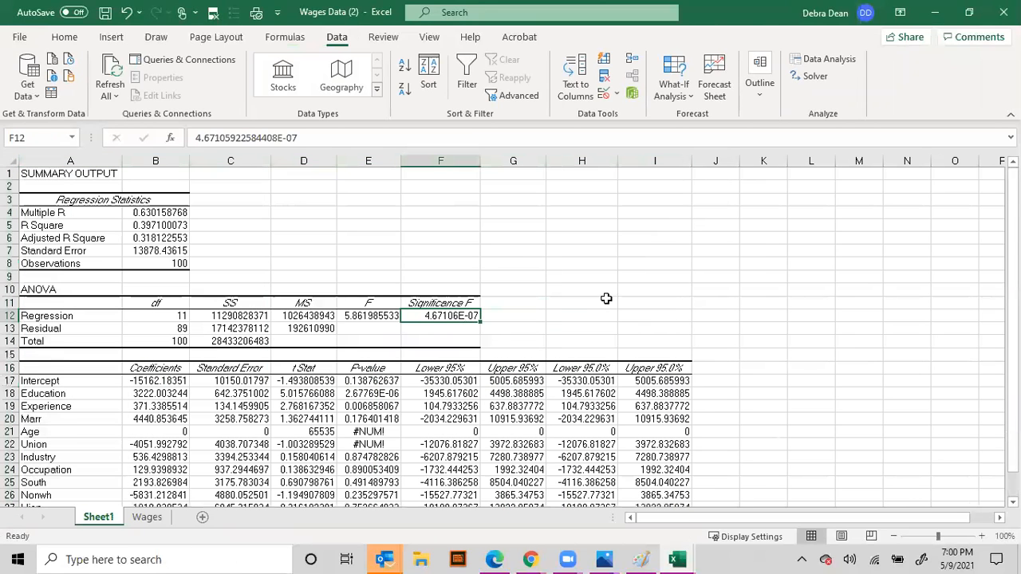
pyautogui.click(64, 37)
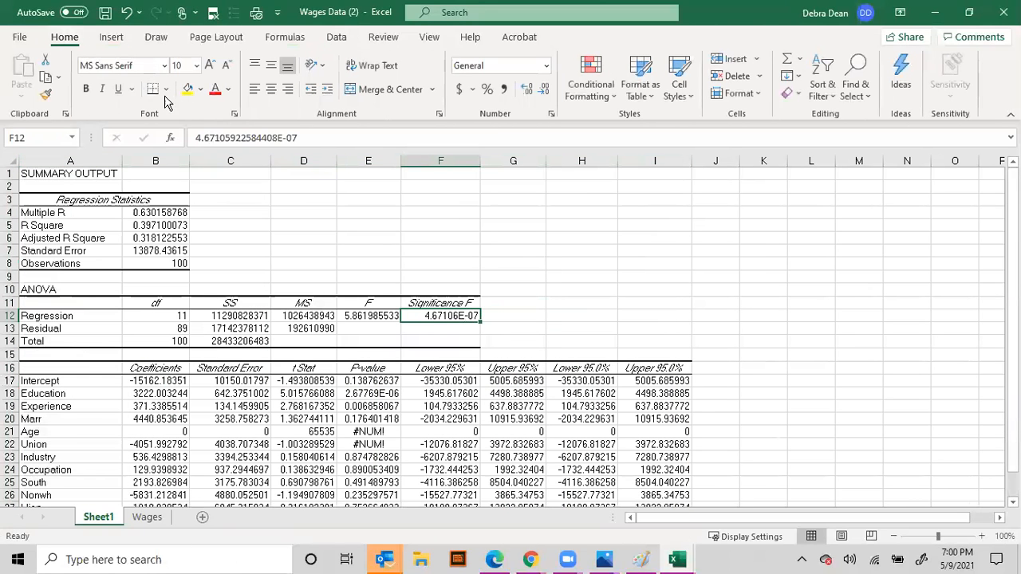
pyautogui.click(187, 89)
pyautogui.scroll(-2, 702, 293)
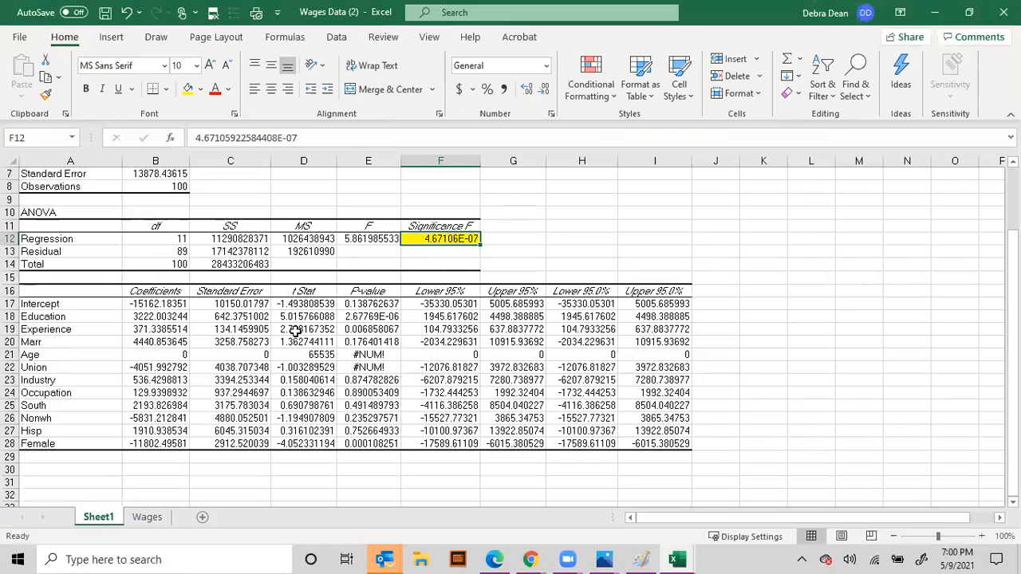
pyautogui.moveTo(388, 306); pyautogui.dragTo(387, 444)
pyautogui.click(187, 89)
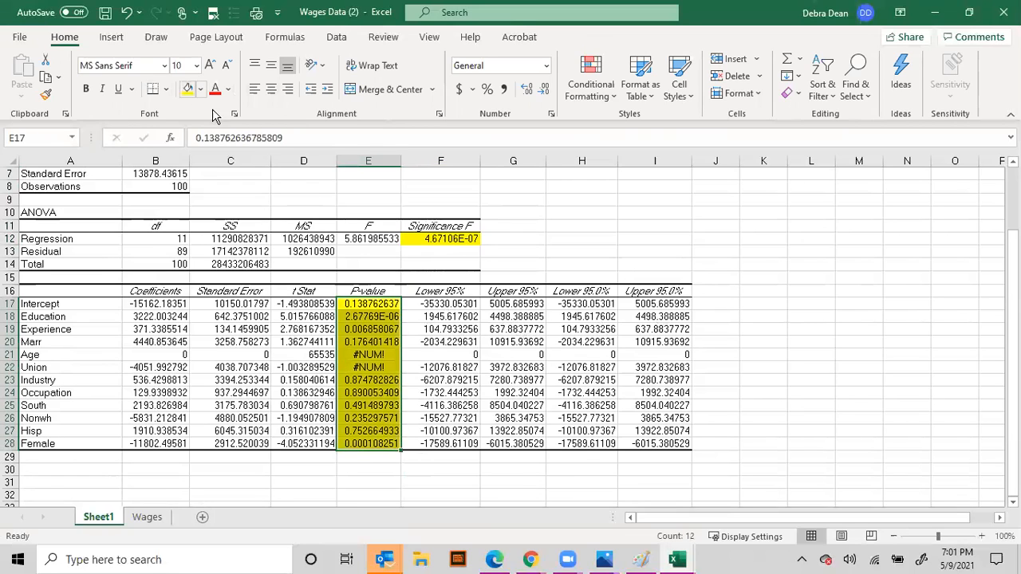
pyautogui.click(378, 333)
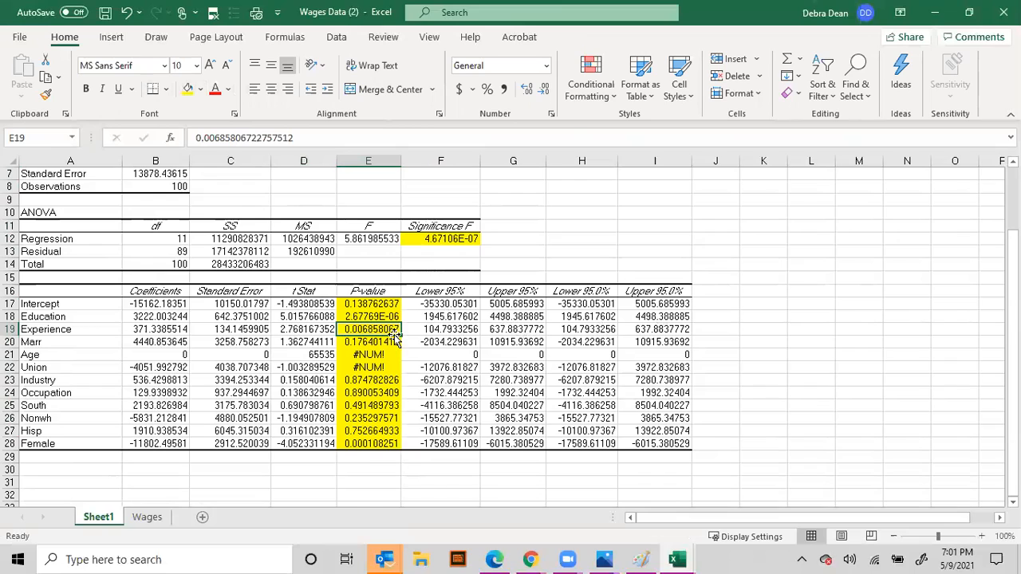
pyautogui.click(373, 444)
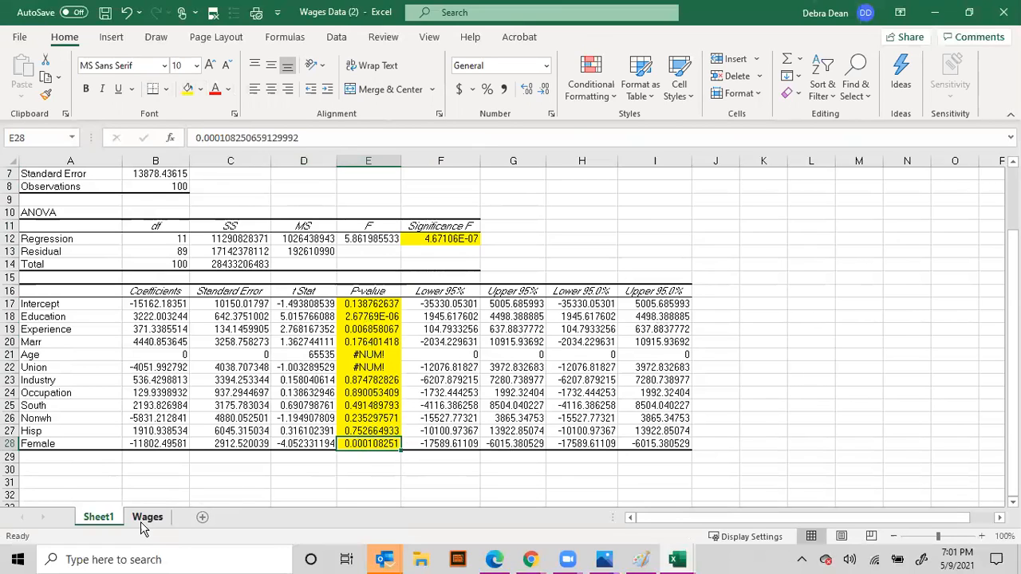
# - Move Sheet1 after the Wages sheet, renaming it Model 1, and return to the Wages sheet
pyautogui.moveTo(101, 522); pyautogui.dragTo(185, 522)
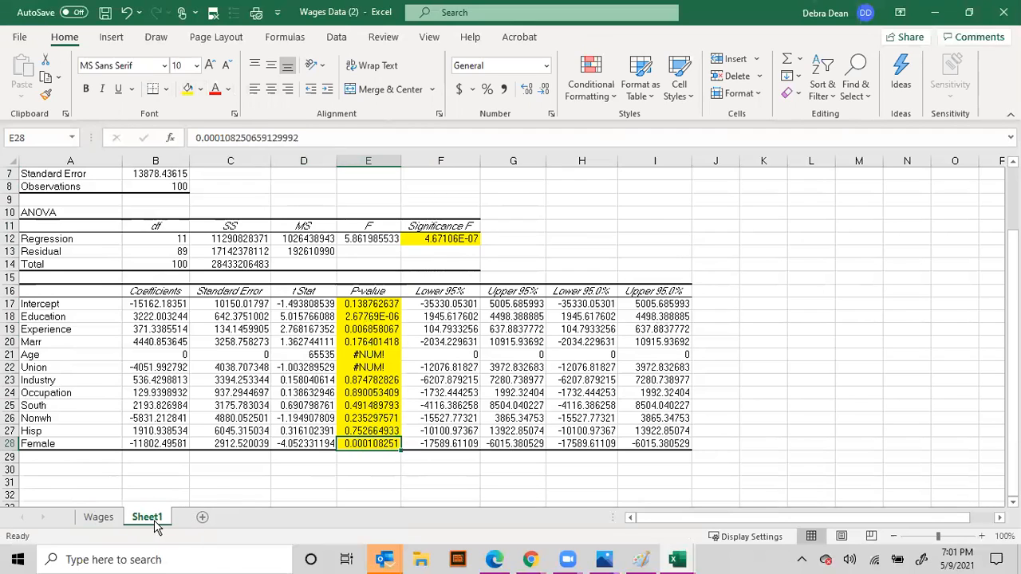
pyautogui.rightClick(156, 523)
pyautogui.click(196, 365)
pyautogui.write('Model 1')
pyautogui.press('Return')
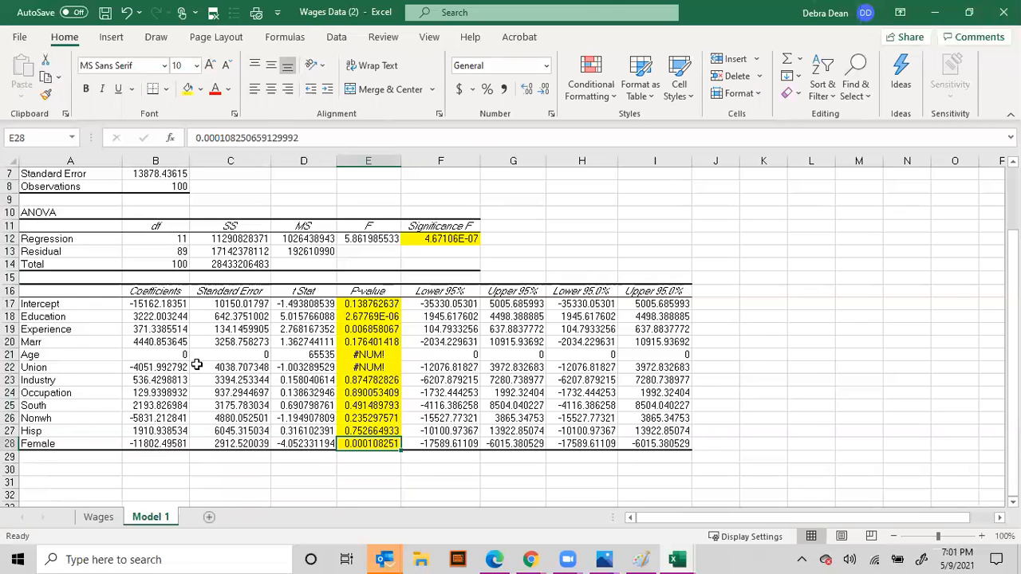
pyautogui.click(99, 516)
pyautogui.click(360, 318)
pyautogui.click(111, 38)
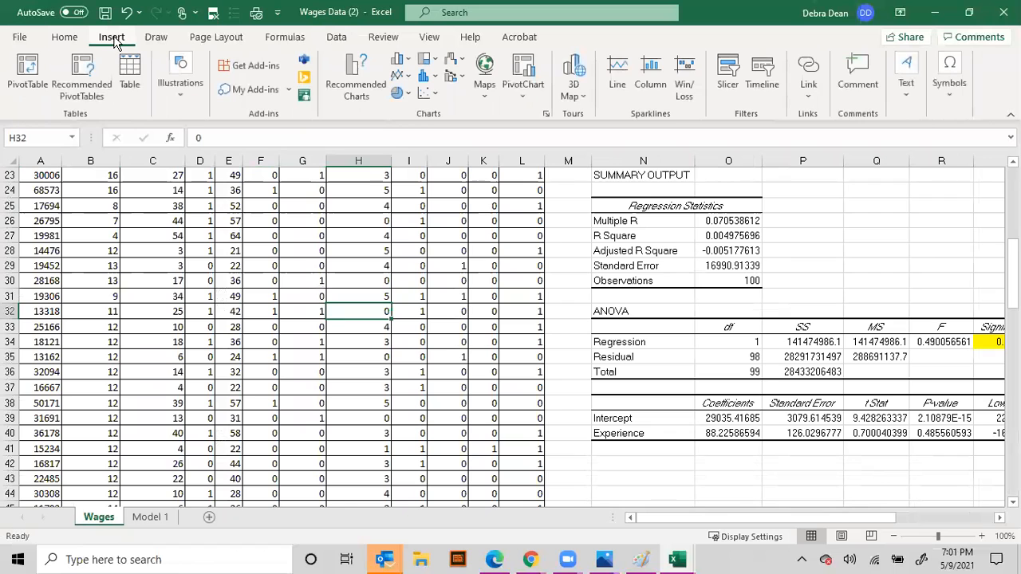
pyautogui.click(336, 38)
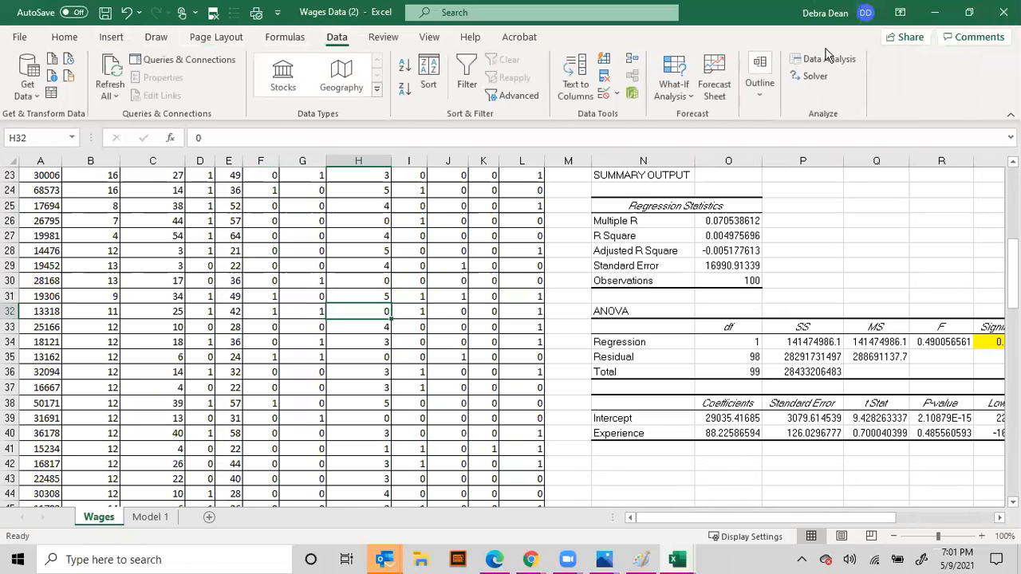
pyautogui.click(845, 64)
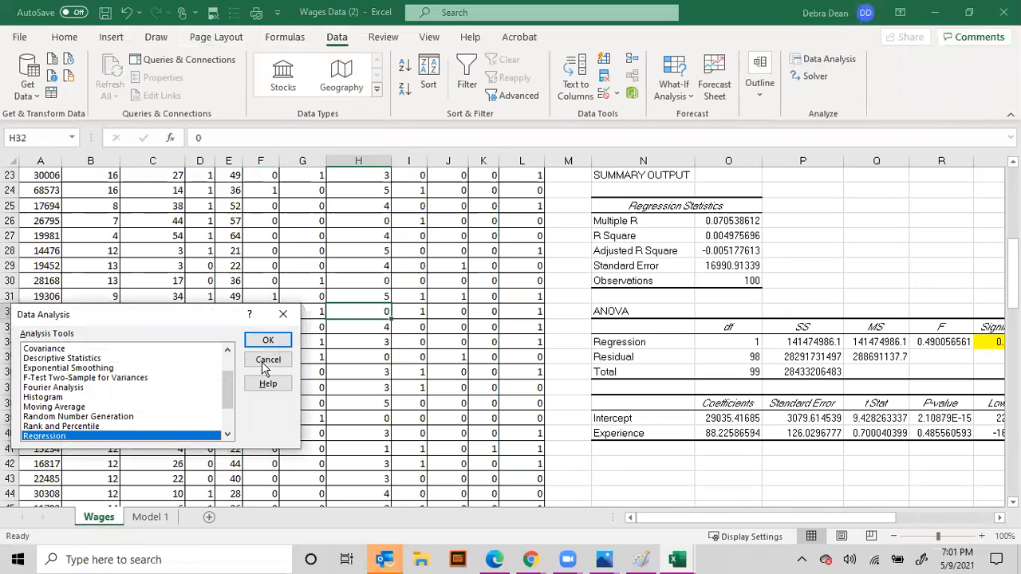
pyautogui.click(268, 341)
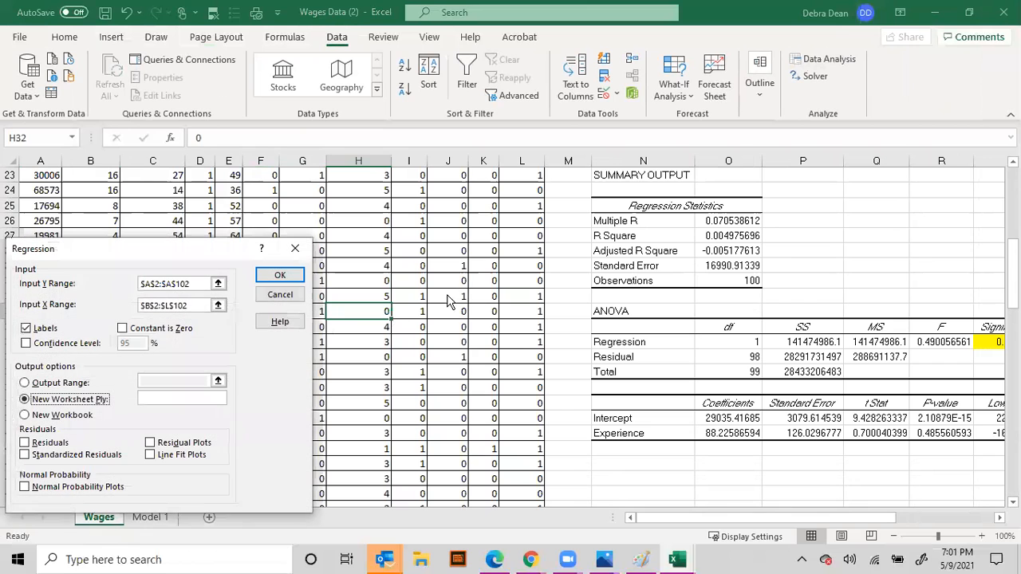
pyautogui.tripleClick(197, 305)
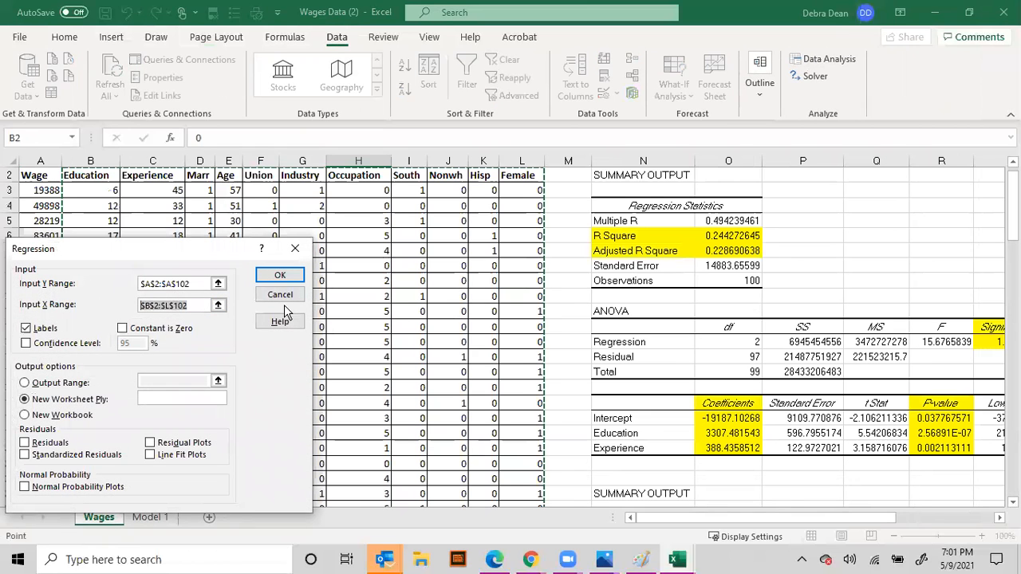
pyautogui.press('BackSpace')
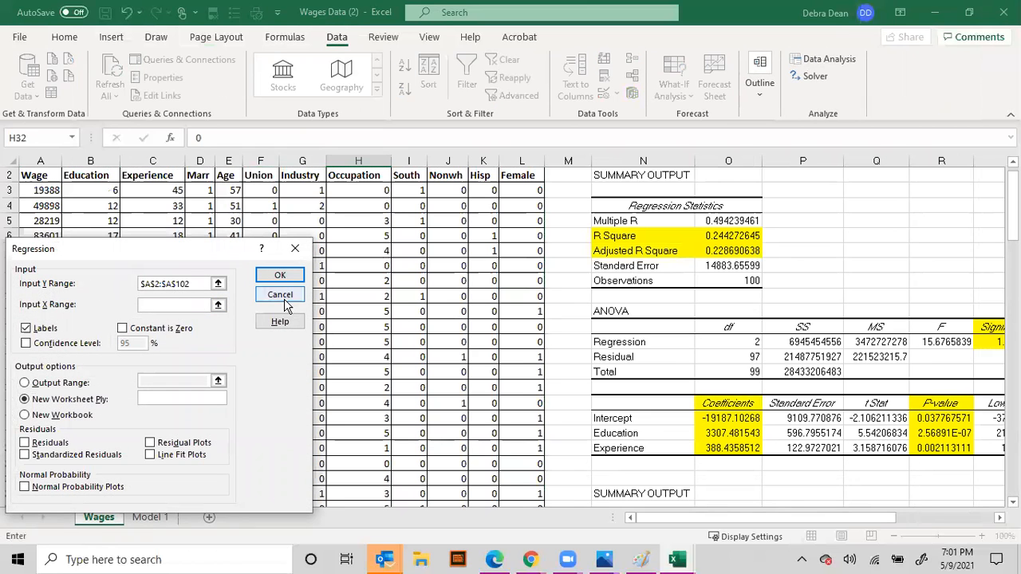
pyautogui.click(285, 306)
pyautogui.click(274, 359)
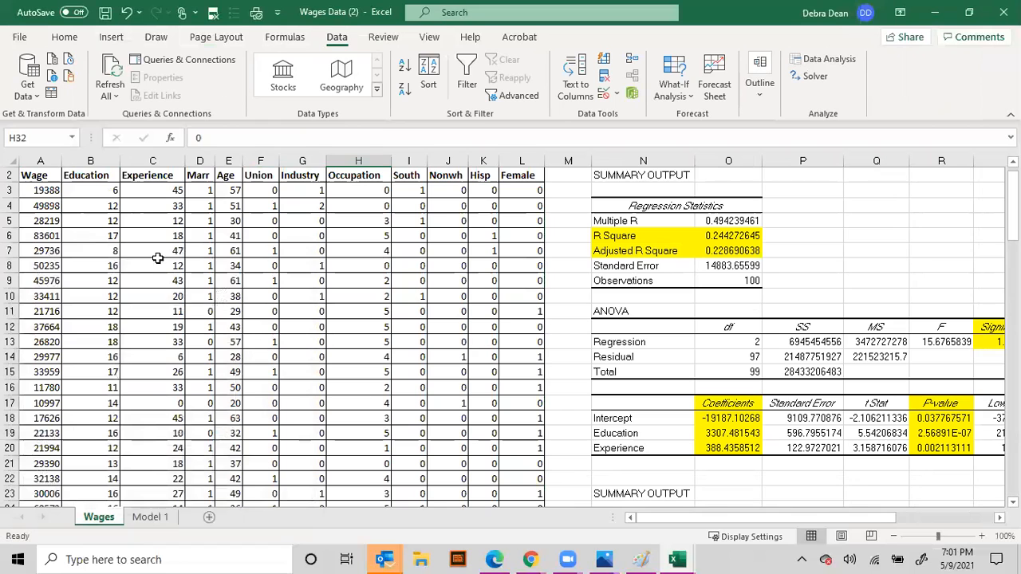
# - Copy columns A through L of the Wages sheet, from Wage to Female, into a new worksheet
pyautogui.click(199, 156)
pyautogui.click(96, 156)
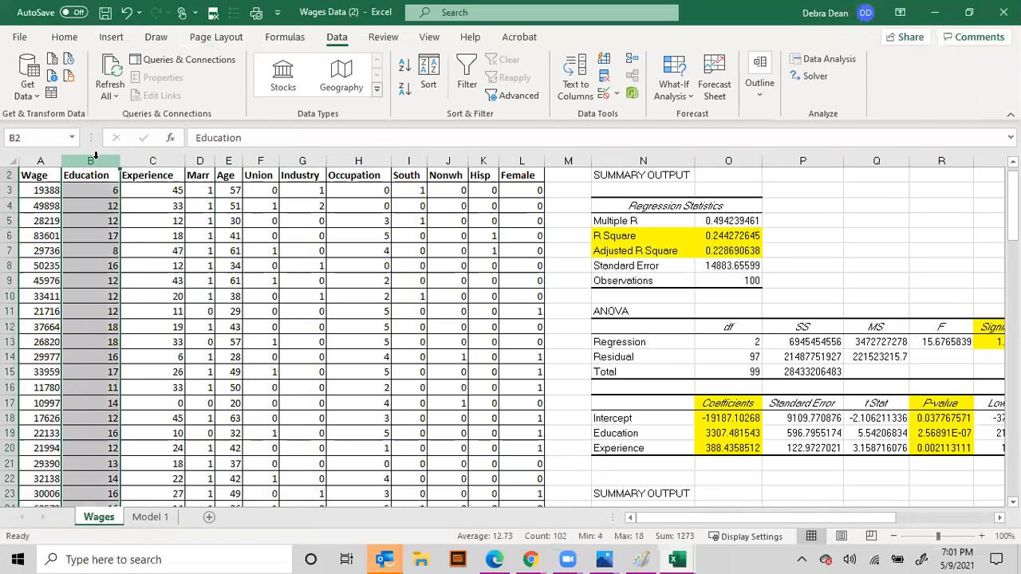
pyautogui.moveTo(40, 160); pyautogui.dragTo(528, 163)
pyautogui.rightClick(503, 163)
pyautogui.click(519, 213)
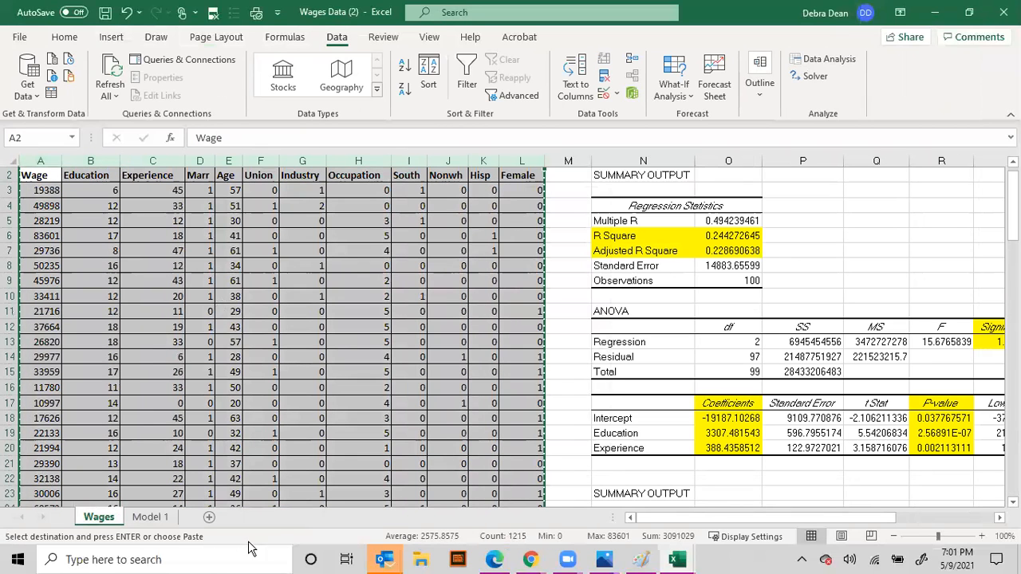
pyautogui.click(209, 517)
pyautogui.click(64, 37)
pyautogui.click(22, 71)
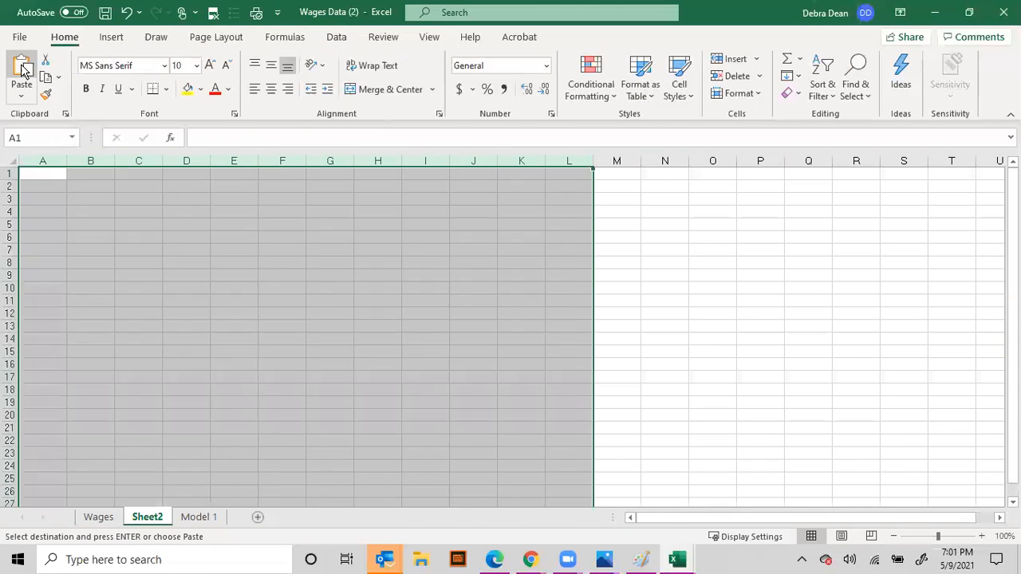
# - Delete the Education column and all columns between Experience and Female from the copied data
pyautogui.click(90, 162)
pyautogui.rightClick(90, 161)
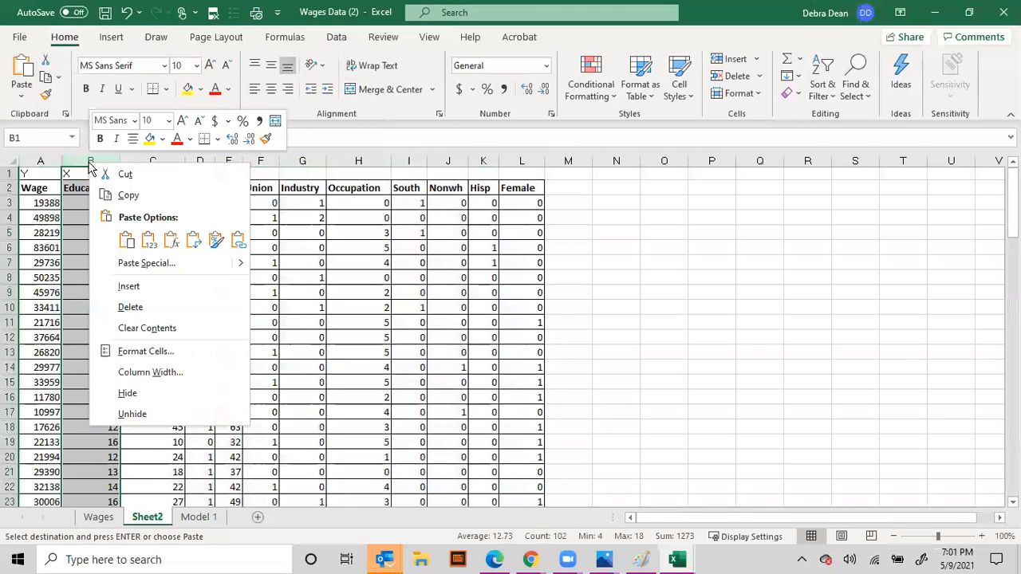
pyautogui.click(121, 308)
pyautogui.moveTo(139, 162); pyautogui.dragTo(431, 170)
pyautogui.rightClick(394, 185)
pyautogui.click(423, 333)
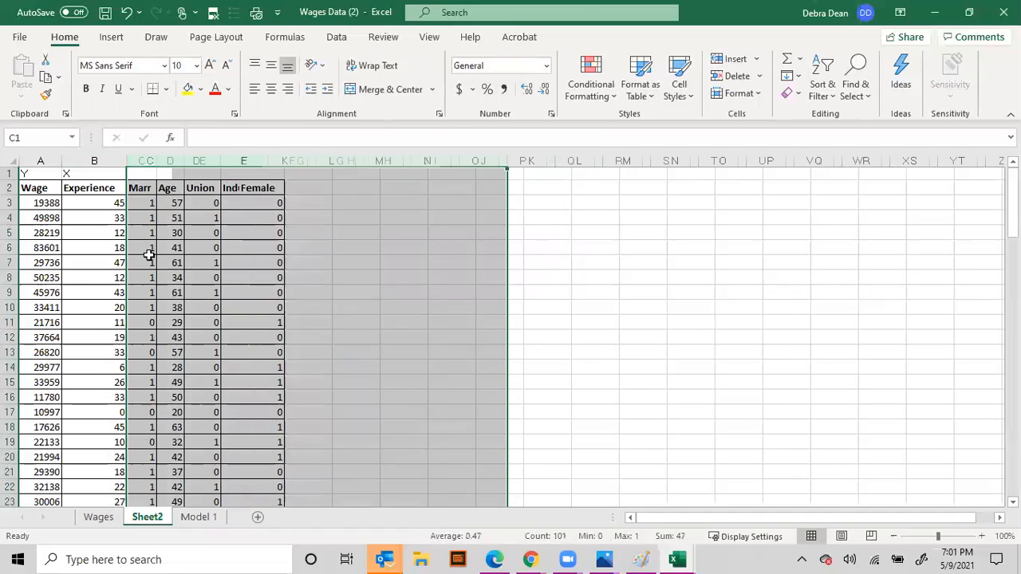
# - Label the Female column as a predictor by entering X in C1
pyautogui.click(146, 174)
pyautogui.write('X')
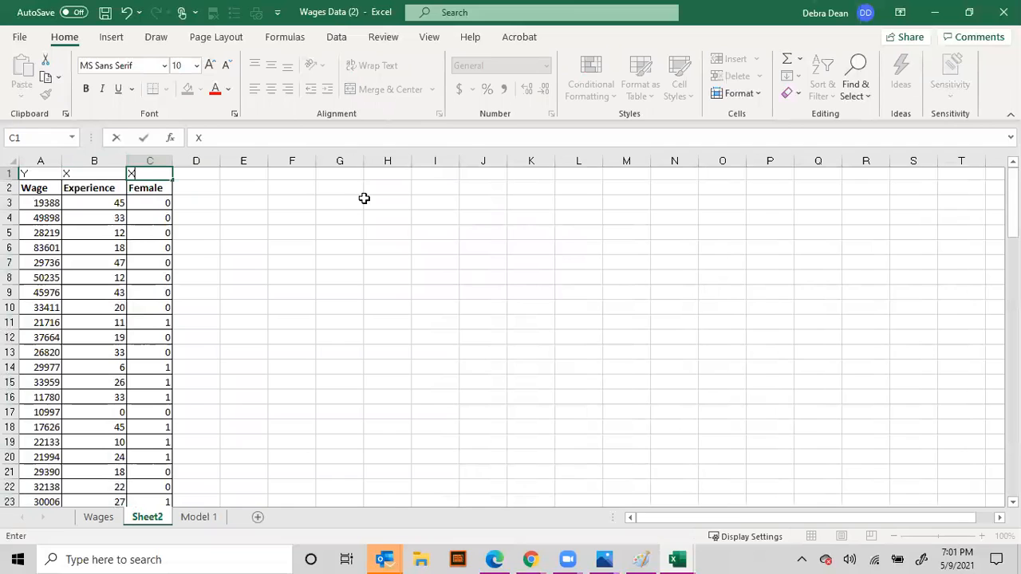
pyautogui.click(365, 200)
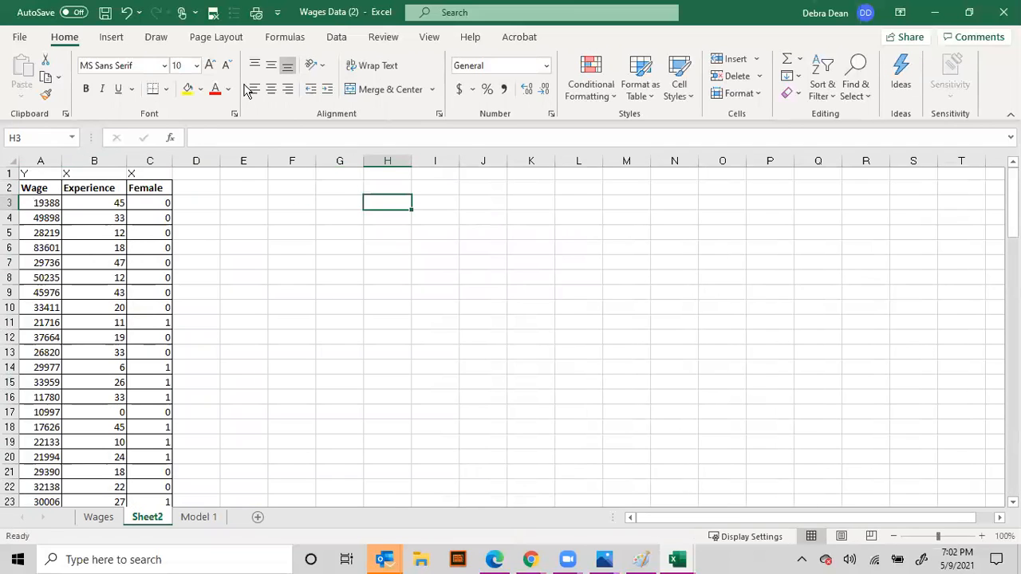
# - Run a regression of Wage on Experience and Female with Input X Range $B$2:$C$102 on a new worksheet, and autofit output columns A through I
pyautogui.click(102, 217)
pyautogui.click(337, 37)
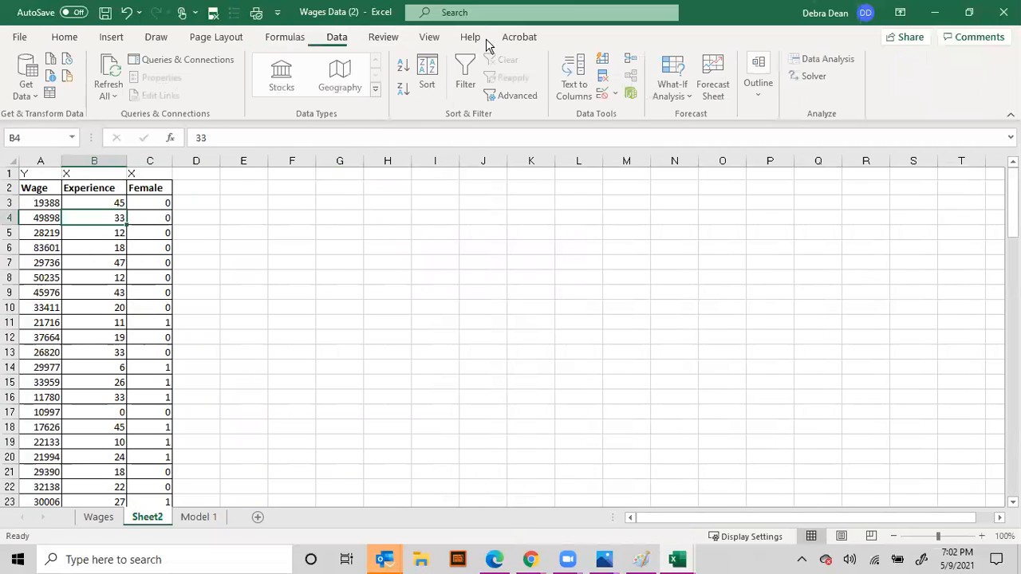
pyautogui.click(821, 60)
pyautogui.click(271, 340)
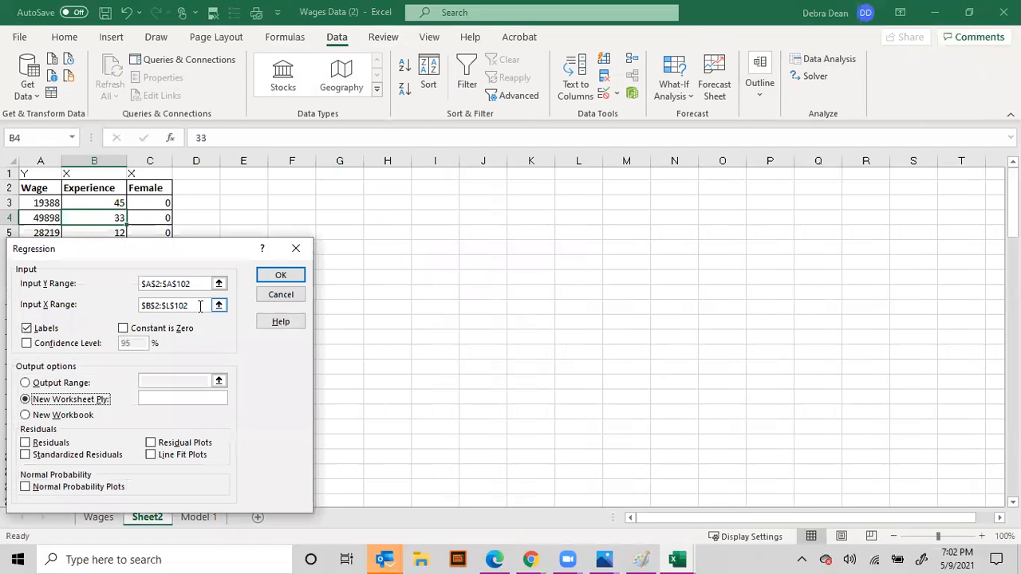
pyautogui.moveTo(200, 305); pyautogui.dragTo(112, 309)
pyautogui.press('BackSpace')
pyautogui.moveTo(87, 175); pyautogui.dragTo(143, 199)
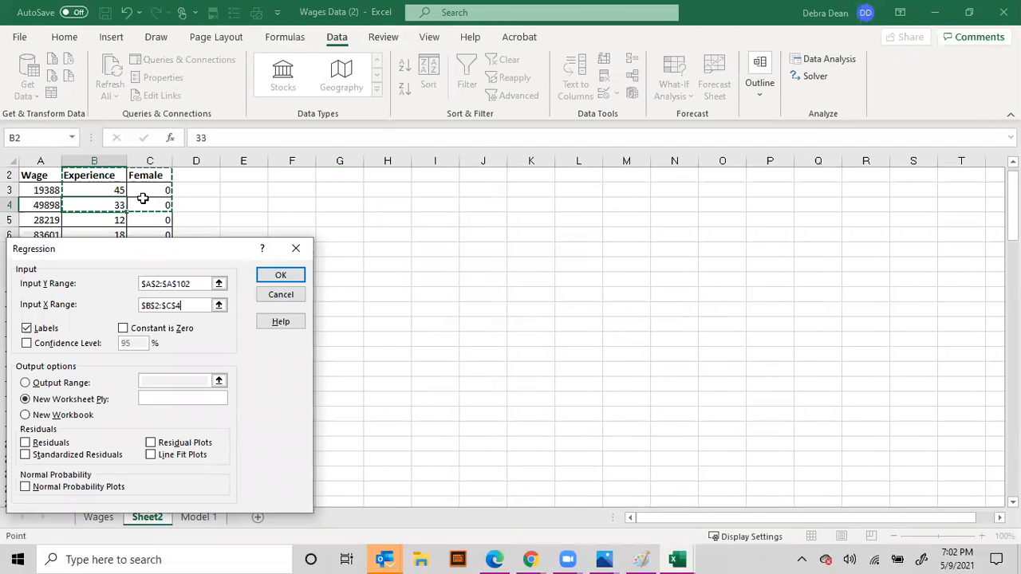
pyautogui.hotkey('ctrl', 'shift', 'Down')
pyautogui.click(270, 276)
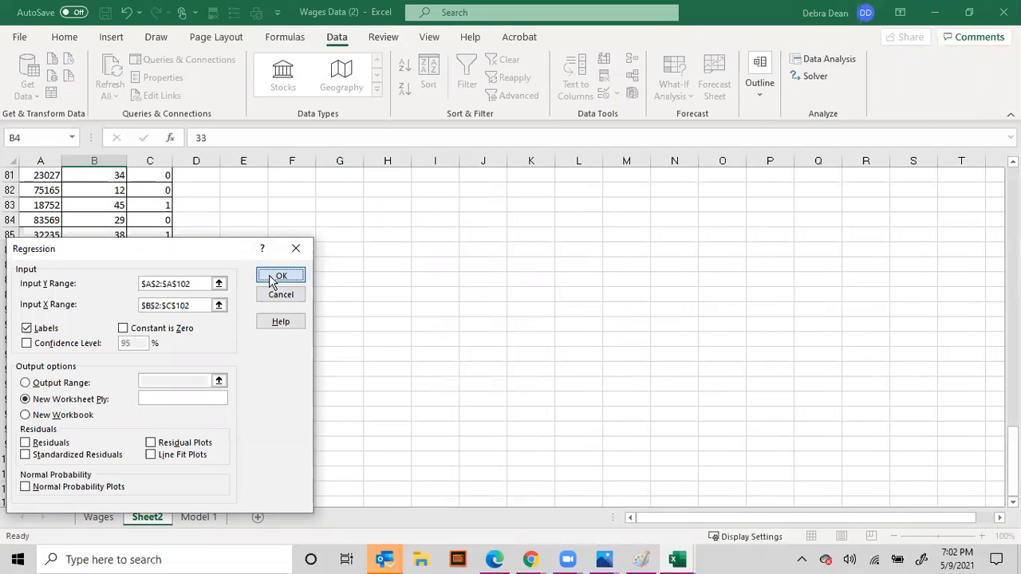
pyautogui.moveTo(431, 160); pyautogui.dragTo(80, 159)
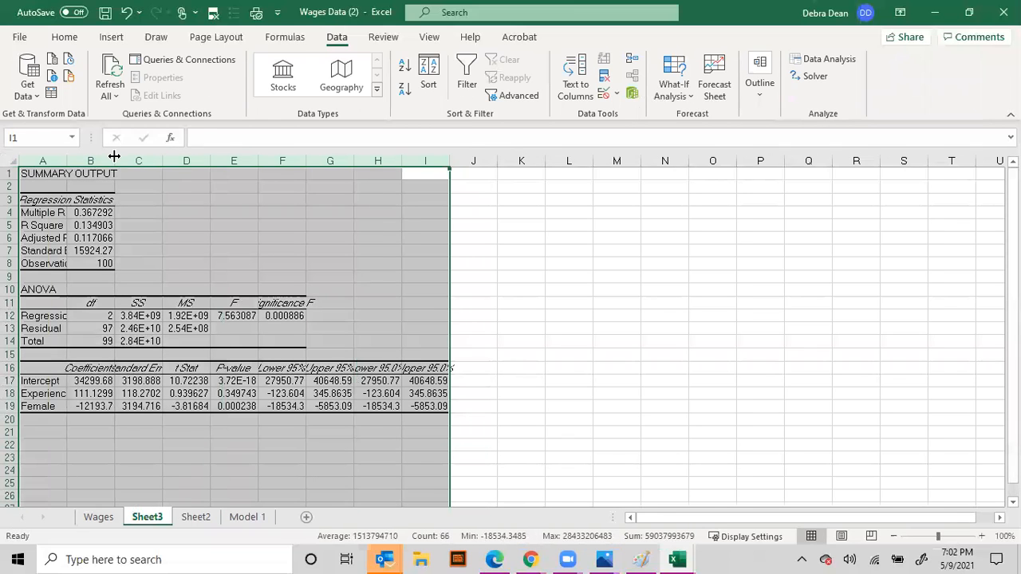
pyautogui.doubleClick(114, 156)
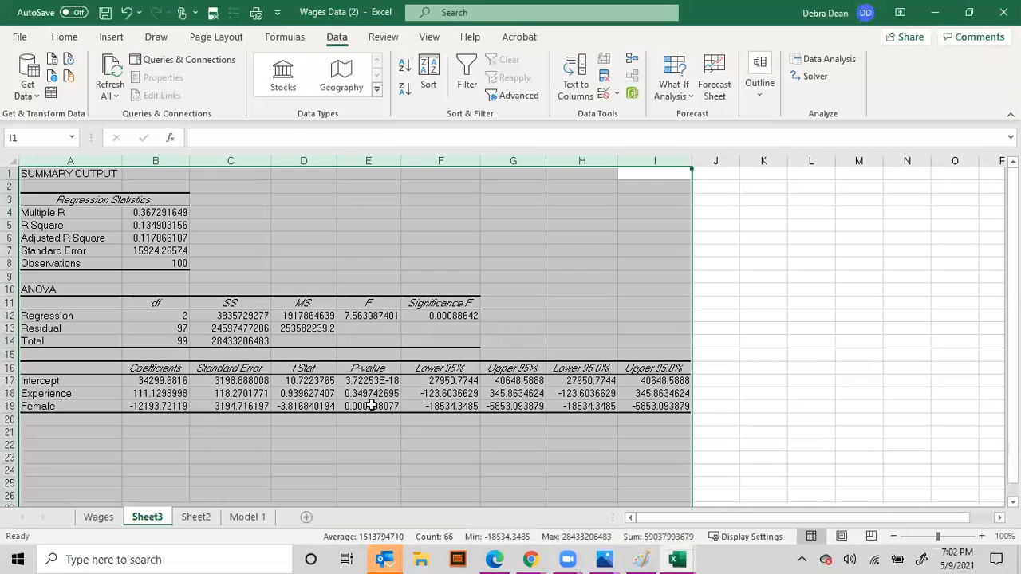
# - Highlight the Experience and Female p-values in E18:E19 and the Significance F value in F12 in yellow
pyautogui.moveTo(372, 407); pyautogui.dragTo(372, 394)
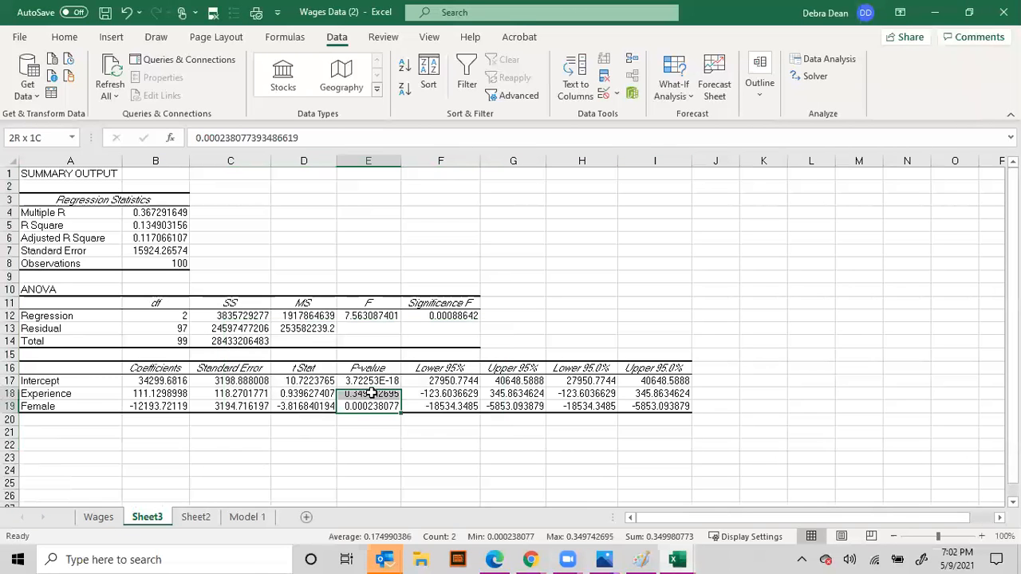
pyautogui.click(70, 40)
pyautogui.click(188, 88)
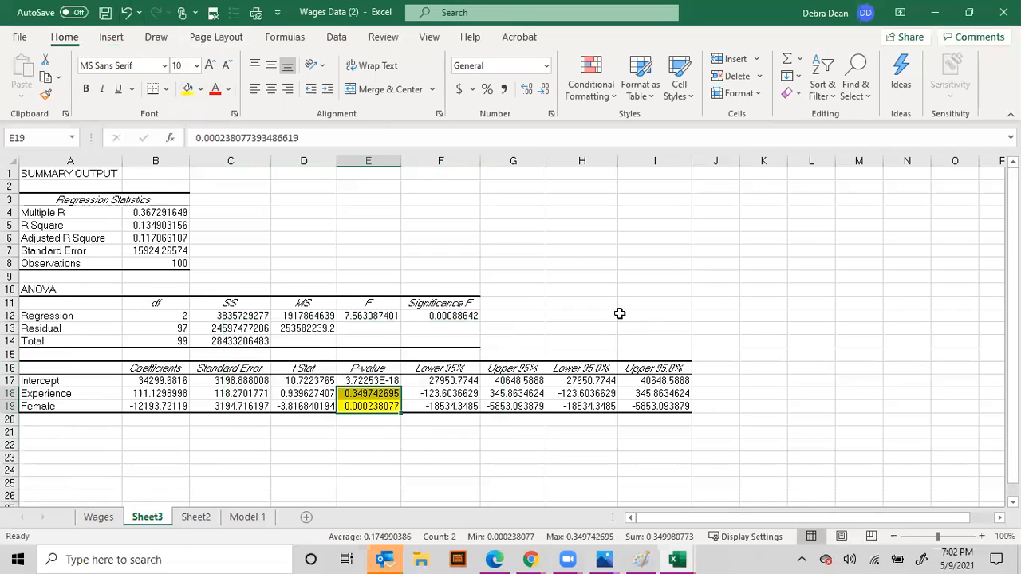
pyautogui.click(476, 316)
pyautogui.click(188, 88)
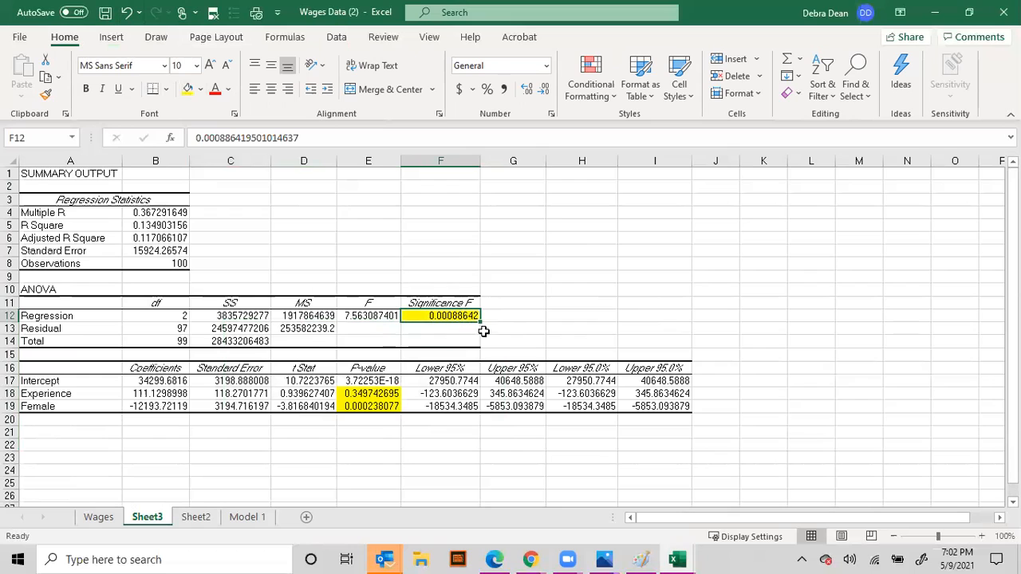
# - Fill the entire Experience row, row 18, of the regression output with dark blue
pyautogui.click(372, 394)
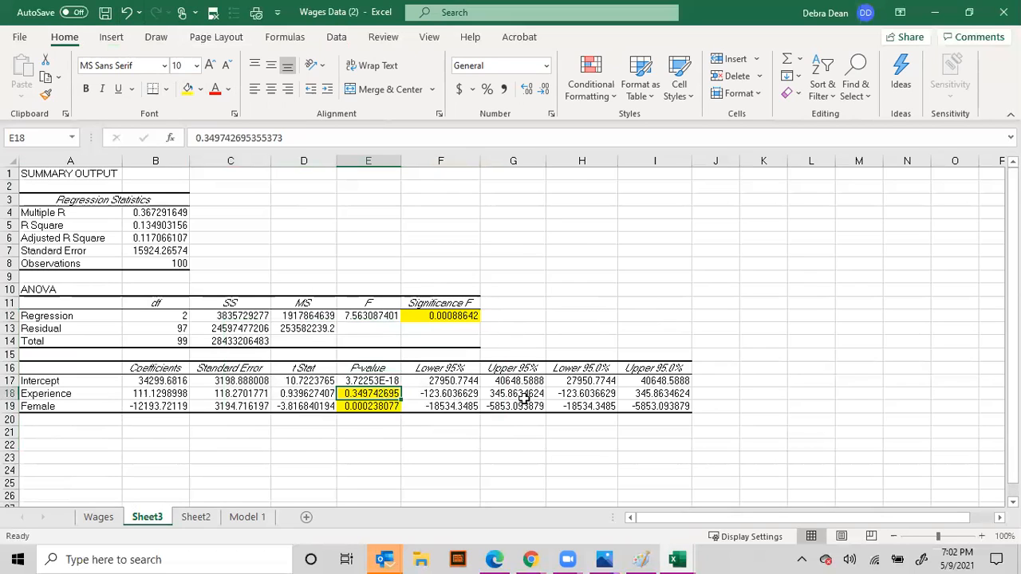
pyautogui.click(24, 394)
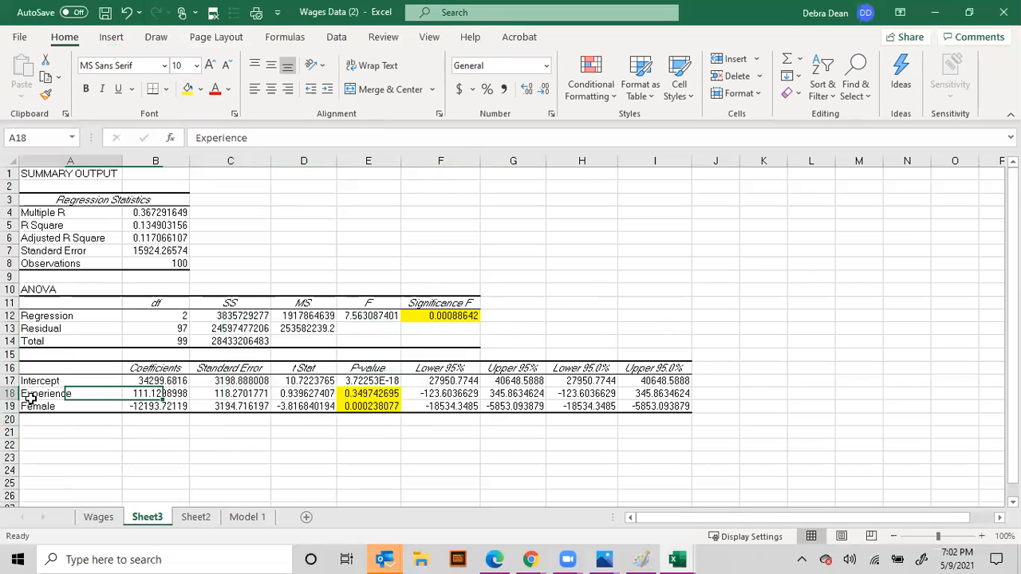
pyautogui.click(10, 394)
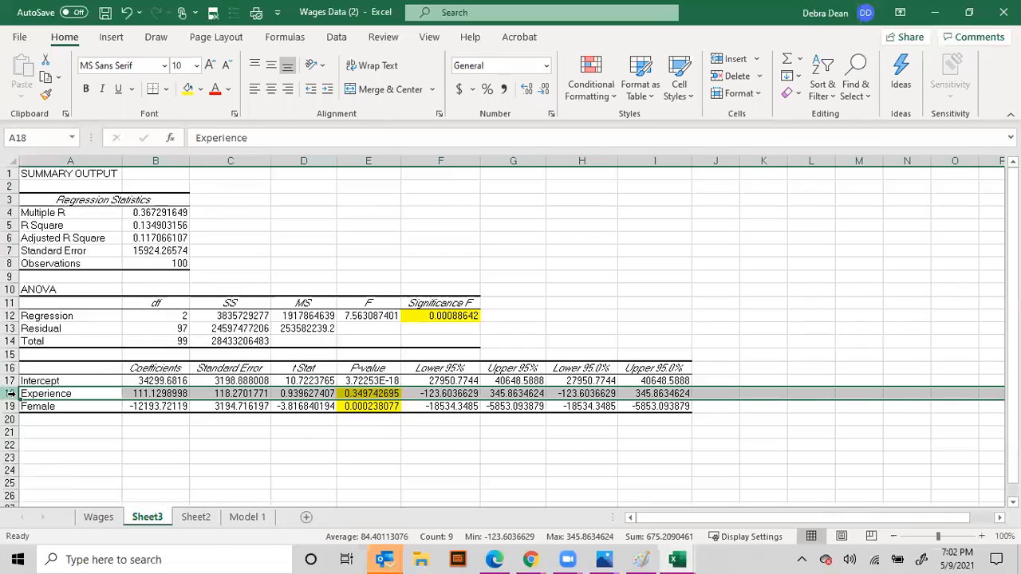
pyautogui.click(199, 89)
pyautogui.click(223, 130)
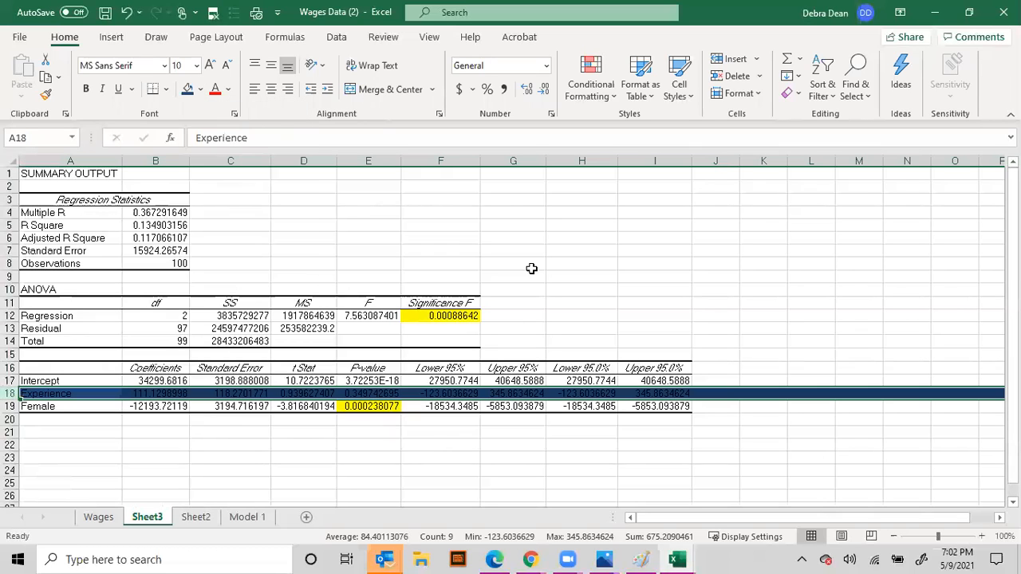
# - Return to the copied data on Sheet2 and delete its Experience column
pyautogui.click(99, 517)
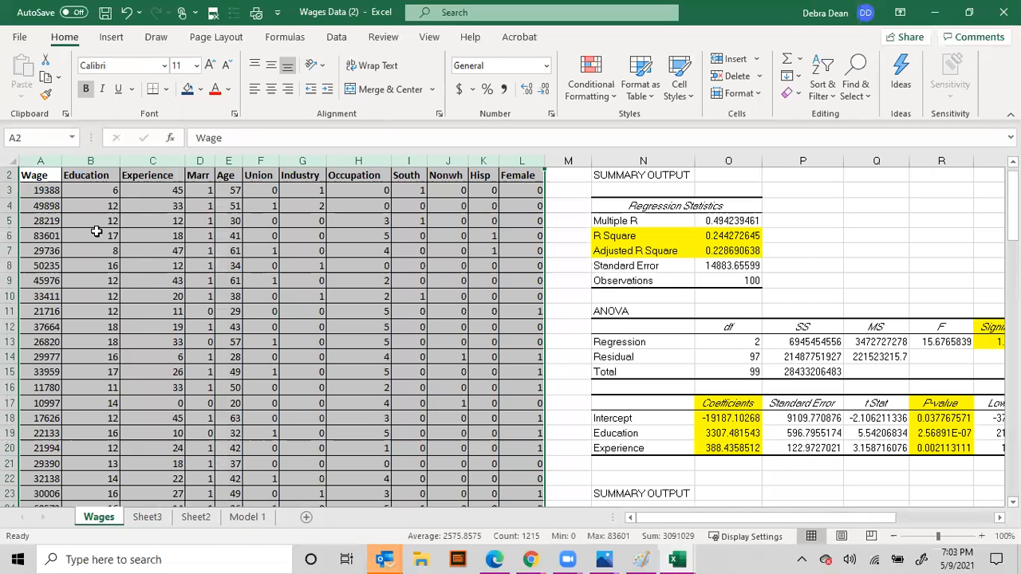
pyautogui.click(147, 517)
pyautogui.click(195, 517)
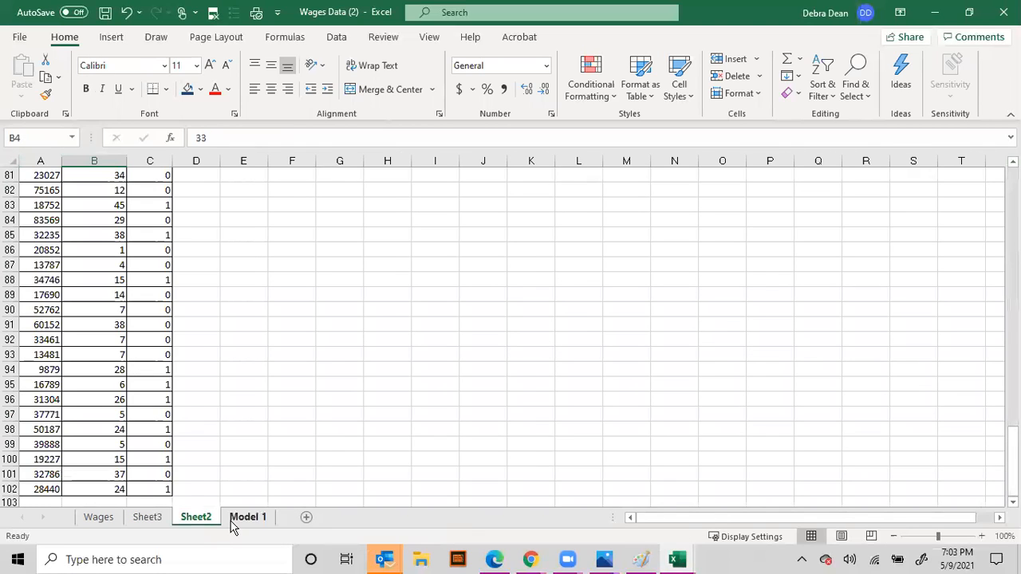
pyautogui.scroll(15, 235, 447)
pyautogui.scroll(11, 231, 419)
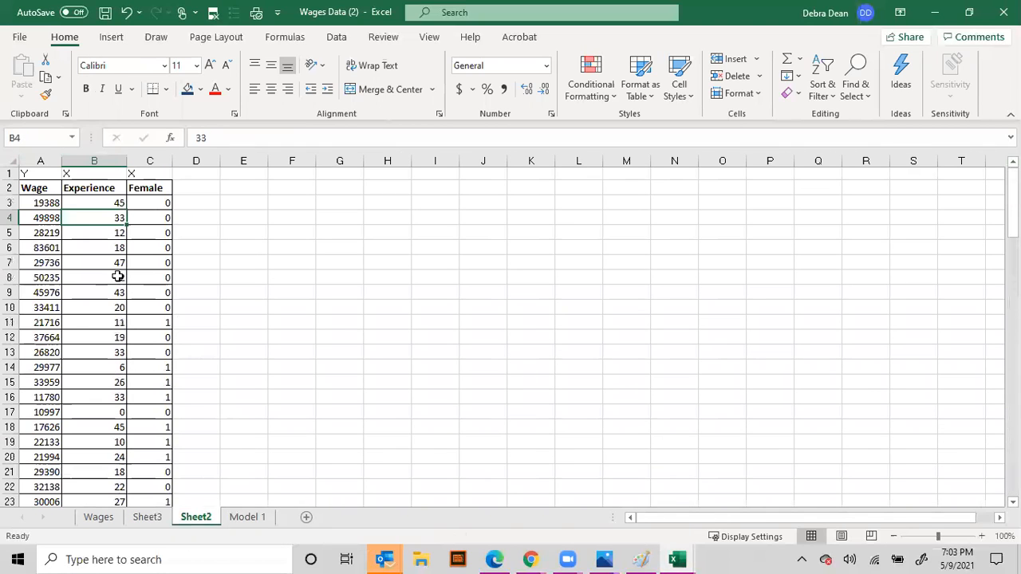
pyautogui.click(94, 160)
pyautogui.rightClick(94, 160)
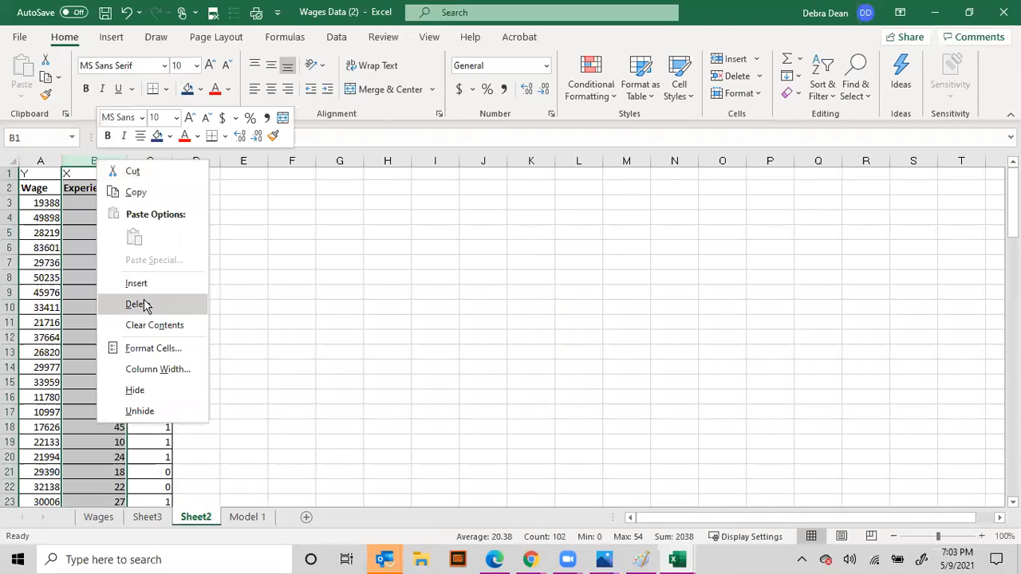
pyautogui.click(144, 305)
# - Run a regression of Wage on Female alone with Input X Range $B$2:$B$102 on a new worksheet, and autofit output columns A through I
pyautogui.click(46, 202)
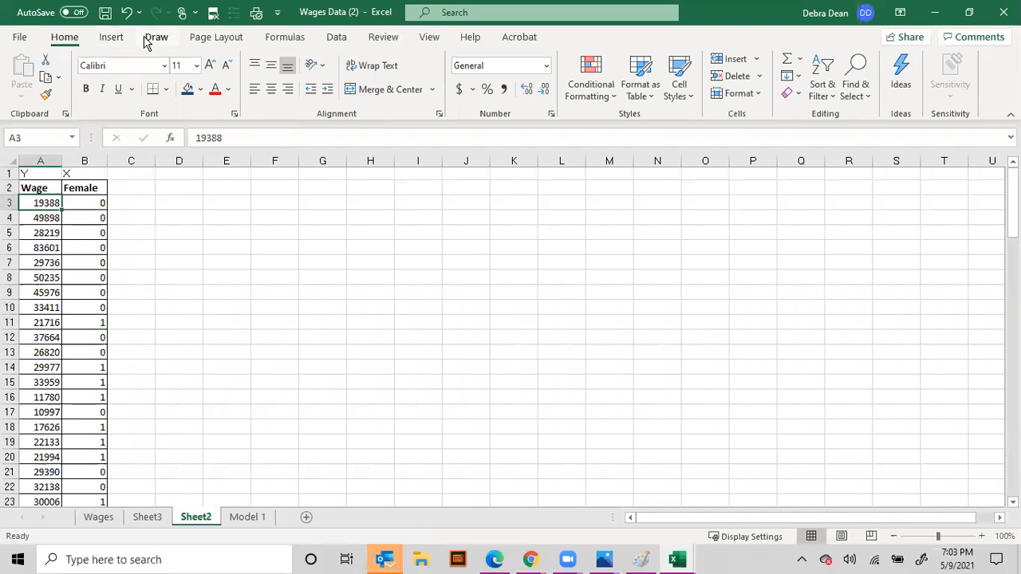
pyautogui.click(338, 38)
pyautogui.click(838, 61)
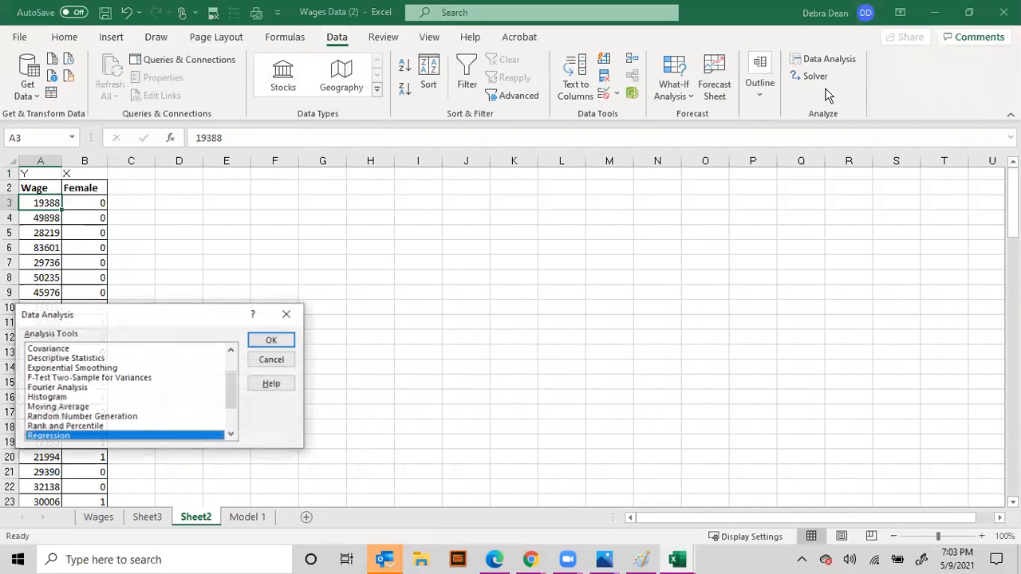
pyautogui.click(271, 340)
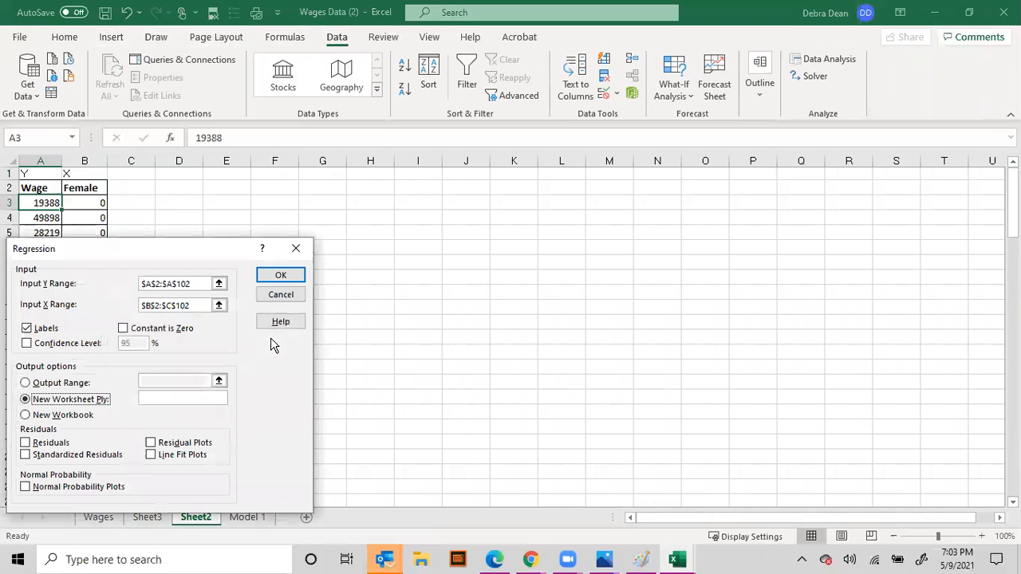
pyautogui.moveTo(202, 305); pyautogui.dragTo(136, 307)
pyautogui.press('BackSpace')
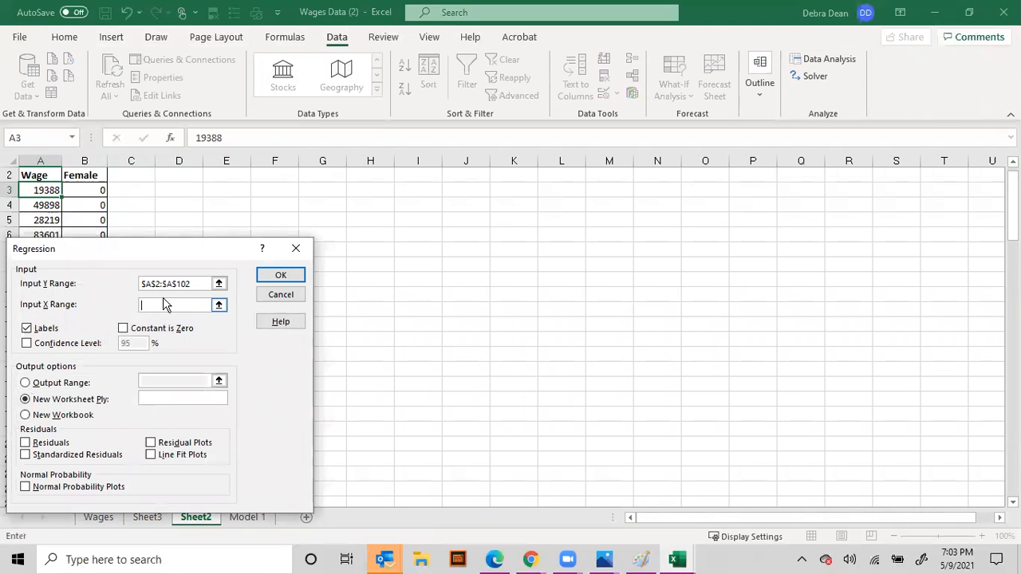
pyautogui.click(71, 173)
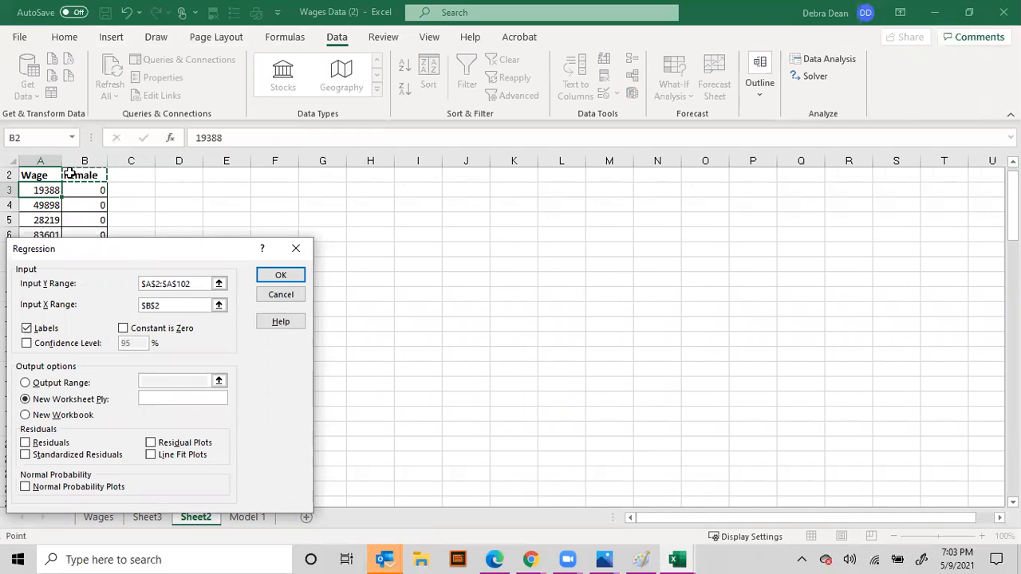
pyautogui.hotkey('ctrl', 'shift', 'Down')
pyautogui.click(271, 276)
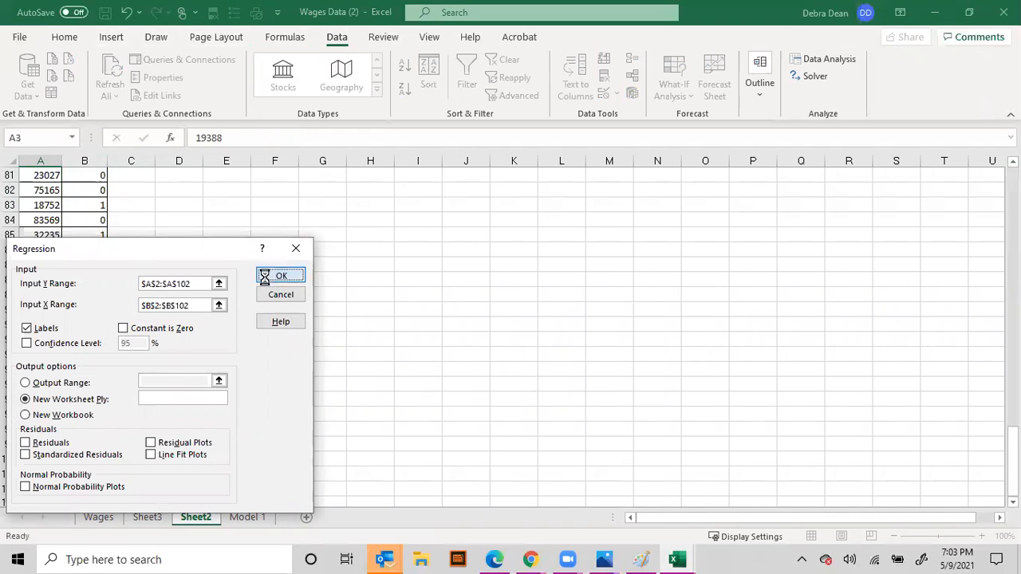
pyautogui.moveTo(423, 160); pyautogui.dragTo(43, 161)
pyautogui.doubleClick(114, 160)
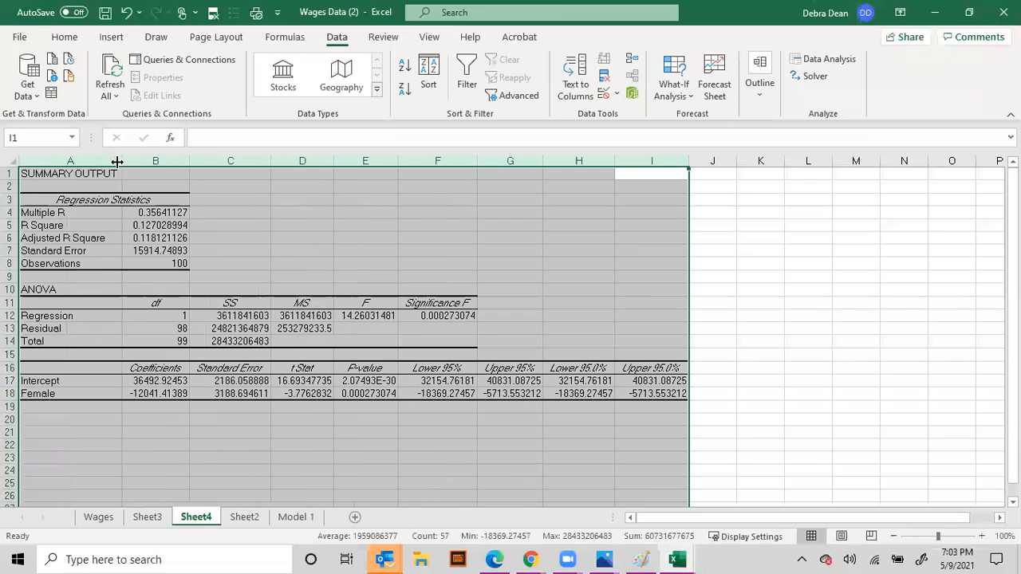
# - Highlight the R Square and Adjusted R Square values in B5:B6 in yellow
pyautogui.moveTo(157, 226); pyautogui.dragTo(159, 238)
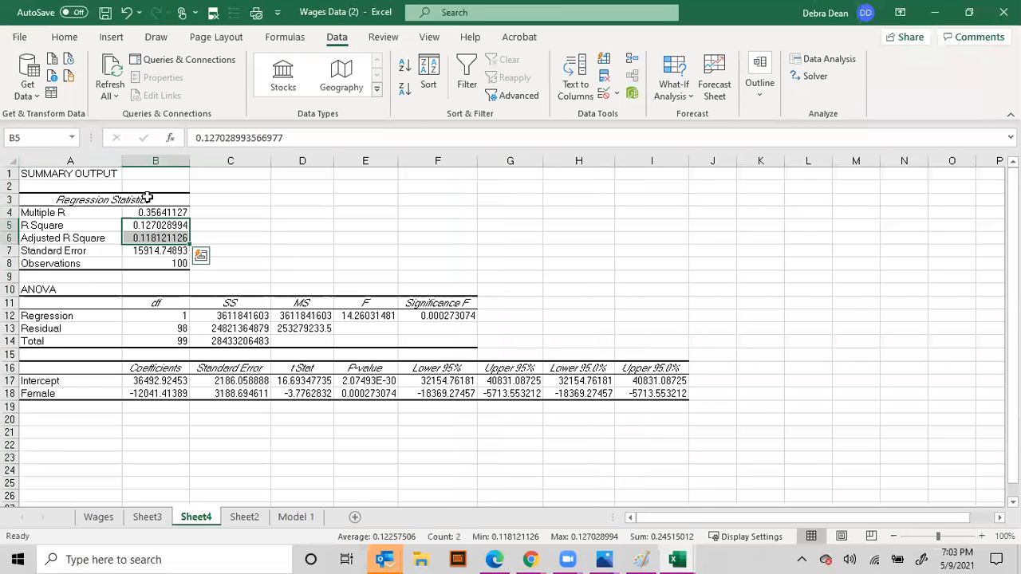
pyautogui.click(68, 38)
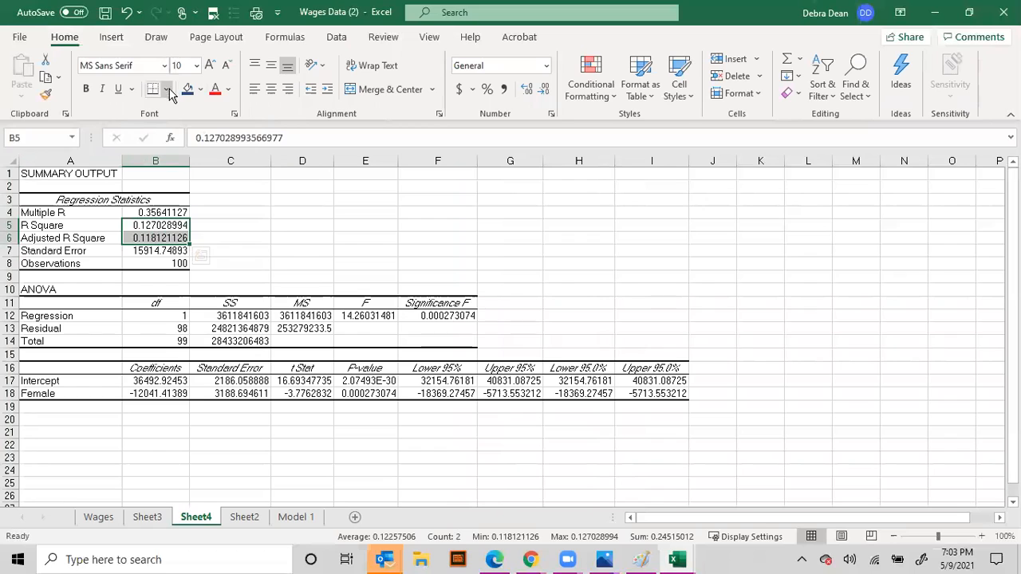
pyautogui.click(200, 89)
pyautogui.click(212, 228)
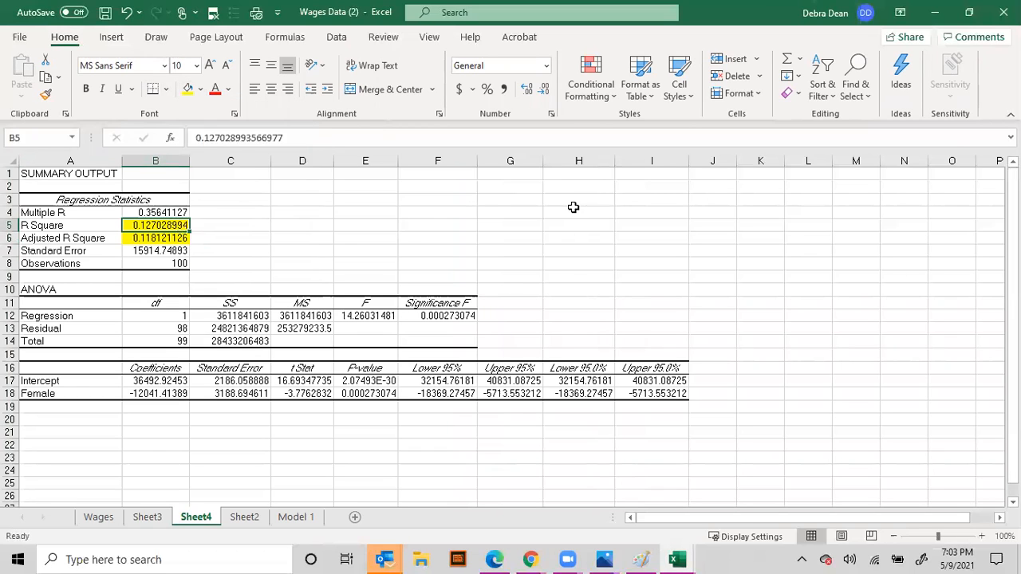
# - Indent the regression statistics values in B4:B8 from the left and show them with two decimal places
pyautogui.moveTo(163, 214); pyautogui.dragTo(163, 264)
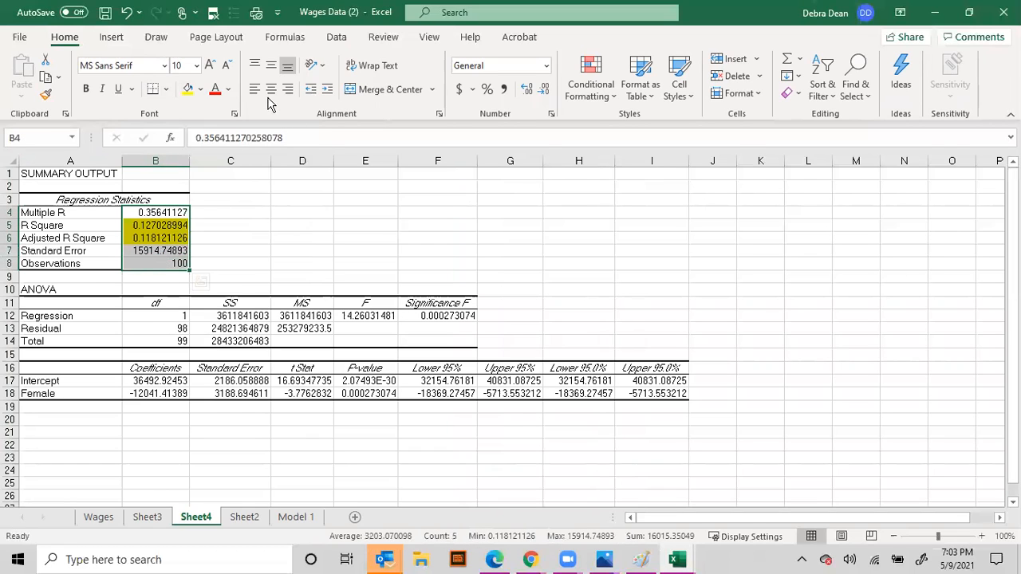
pyautogui.click(328, 90)
pyautogui.click(329, 91)
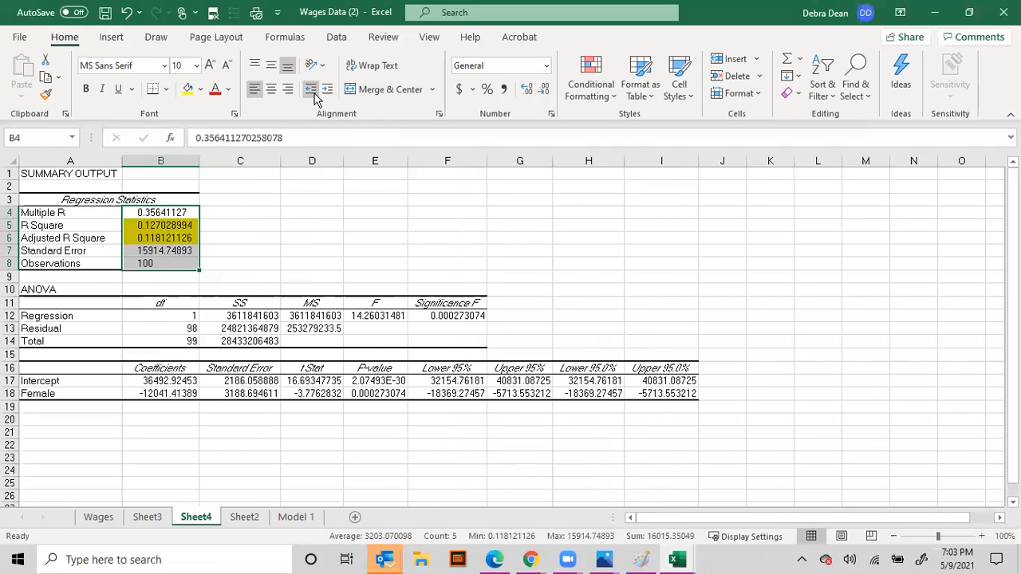
pyautogui.click(543, 90)
pyautogui.click(544, 90)
pyautogui.click(543, 90)
pyautogui.click(544, 90)
pyautogui.click(544, 91)
pyautogui.moveTo(176, 228); pyautogui.dragTo(206, 231)
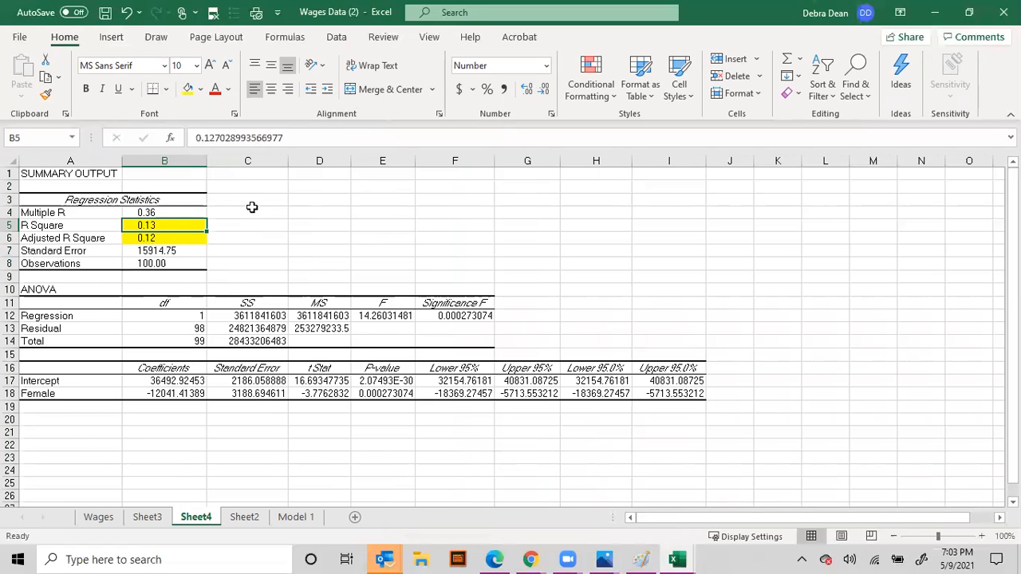
# - Highlight the Observations value in B8 in yellow
pyautogui.click(160, 237)
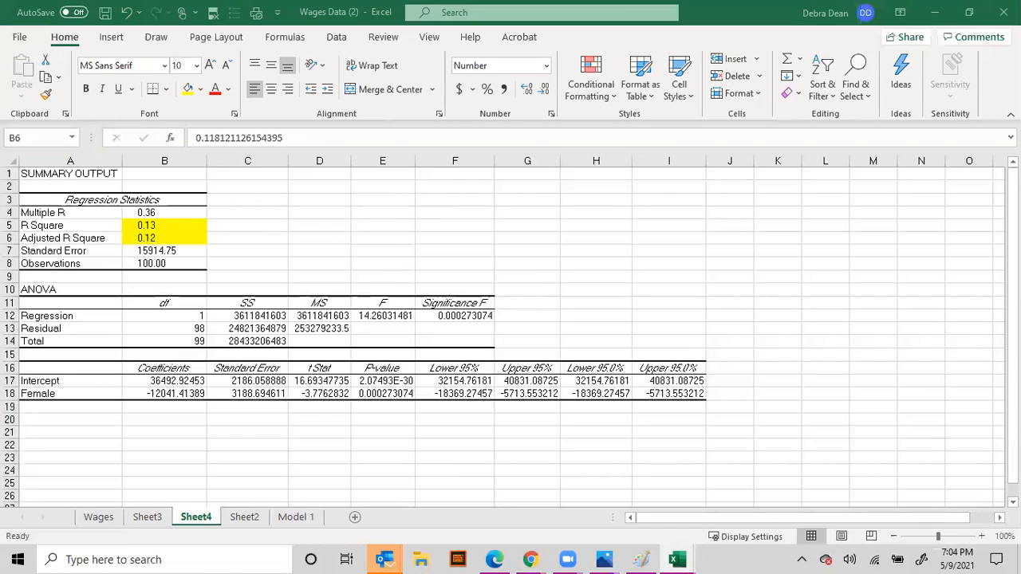
pyautogui.click(157, 265)
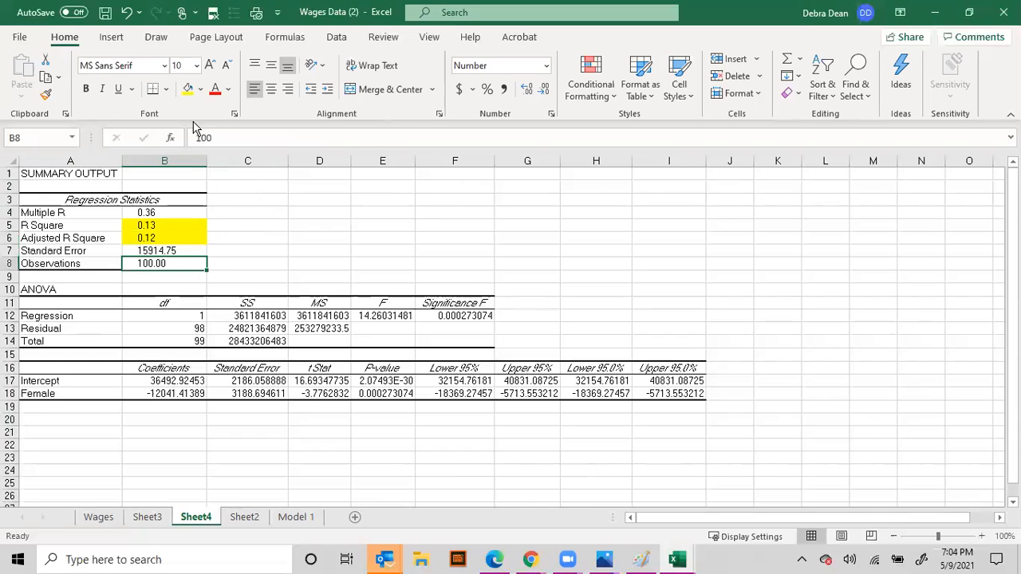
pyautogui.click(187, 89)
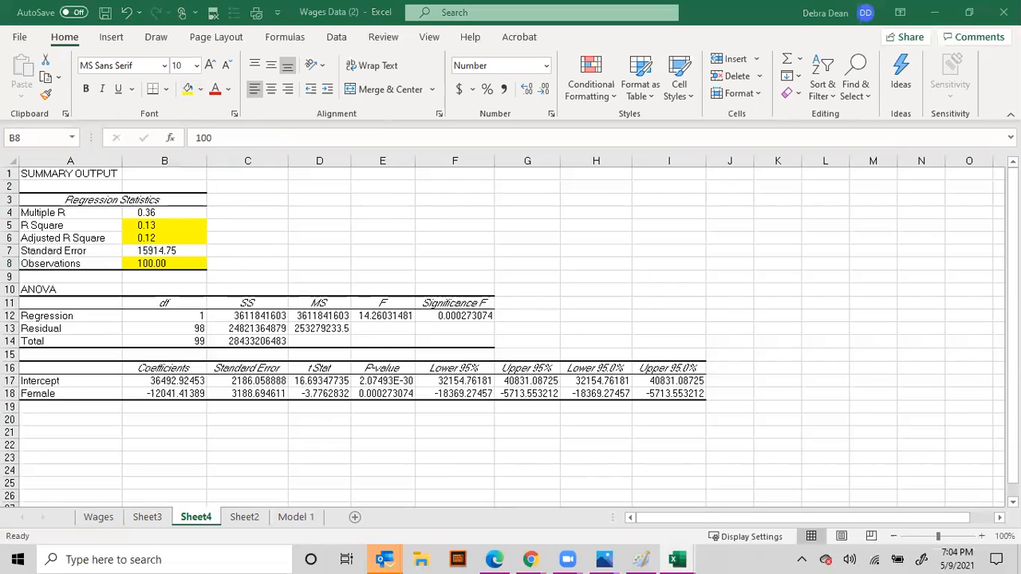
# - Highlight the Significance F value in F12 in yellow and reduce it to five decimal places
pyautogui.click(471, 316)
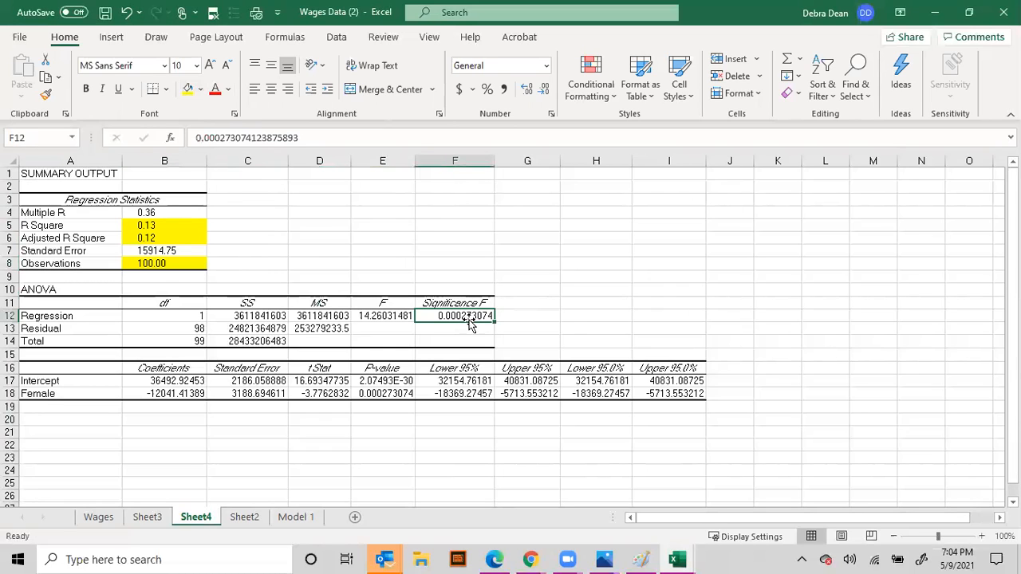
pyautogui.click(189, 89)
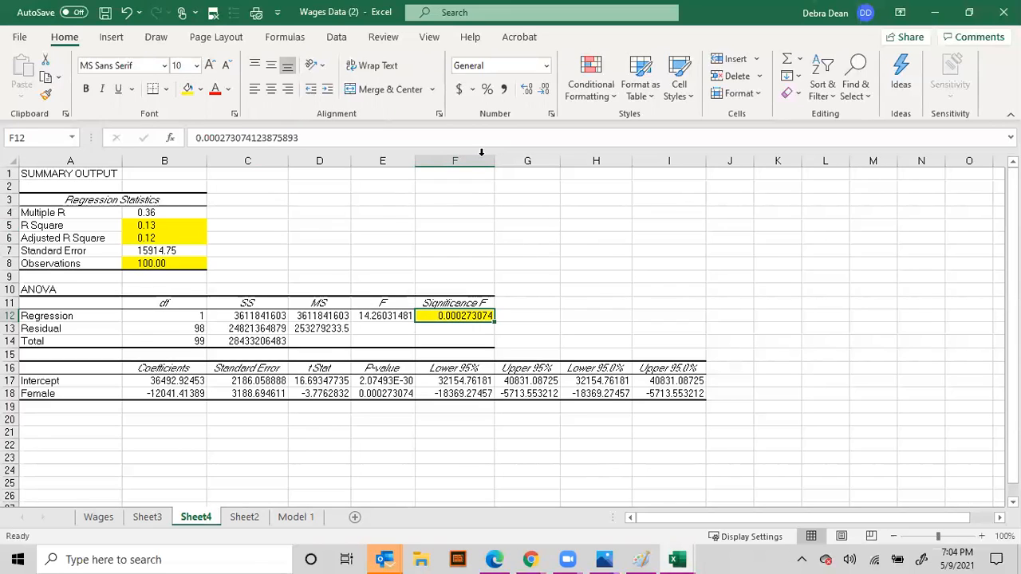
pyautogui.click(541, 93)
pyautogui.click(541, 92)
pyautogui.click(541, 92)
pyautogui.click(542, 92)
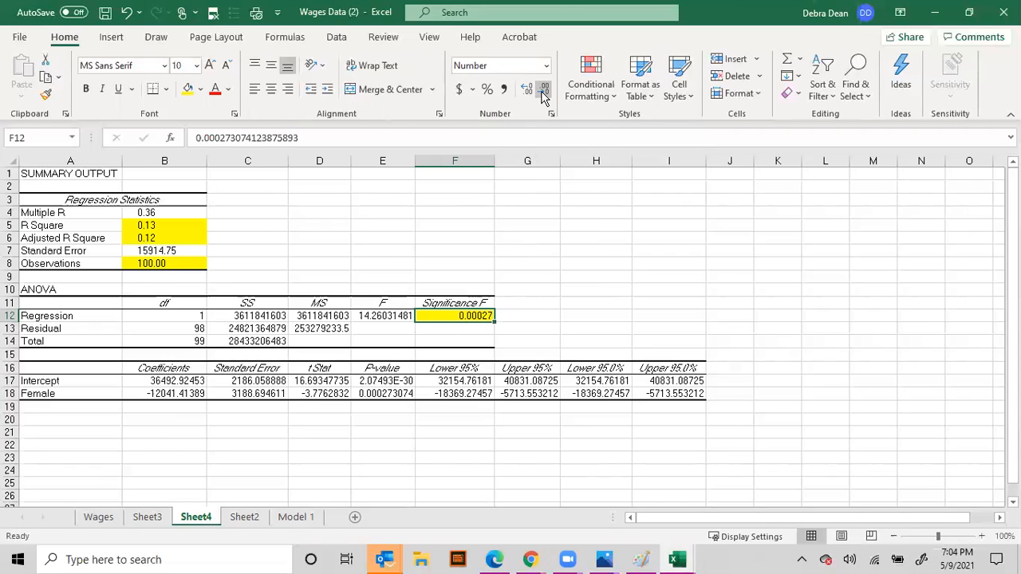
# - Highlight the Female P-value in E18 in yellow and reduce it to five decimal places
pyautogui.click(370, 396)
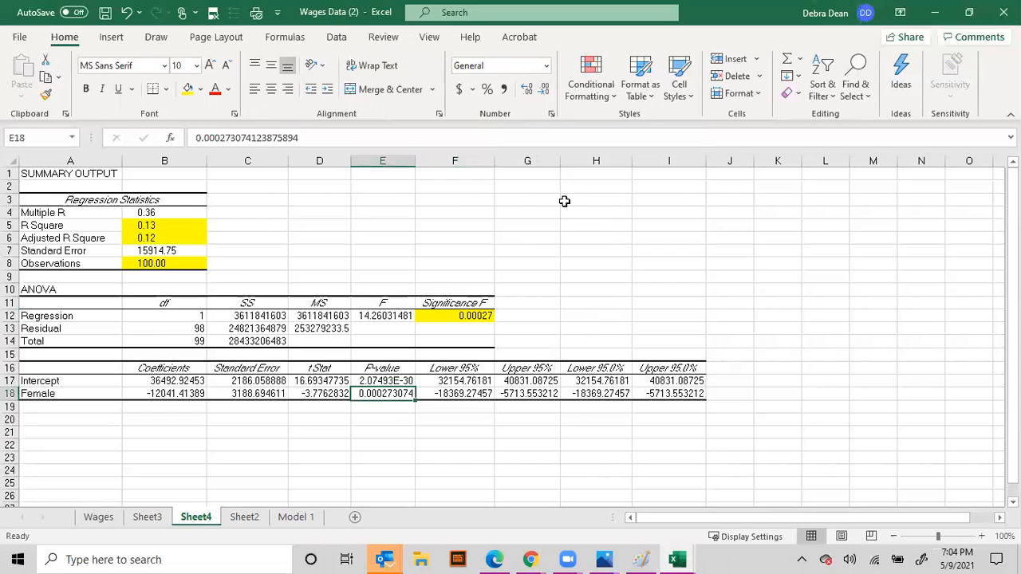
pyautogui.click(188, 89)
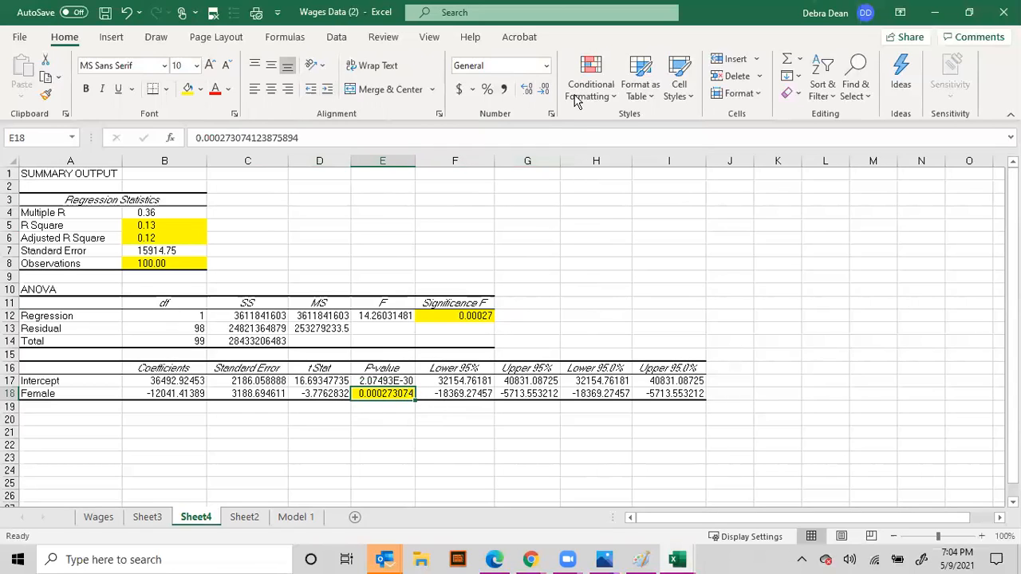
pyautogui.click(545, 90)
pyautogui.click(545, 89)
pyautogui.click(546, 89)
pyautogui.click(548, 88)
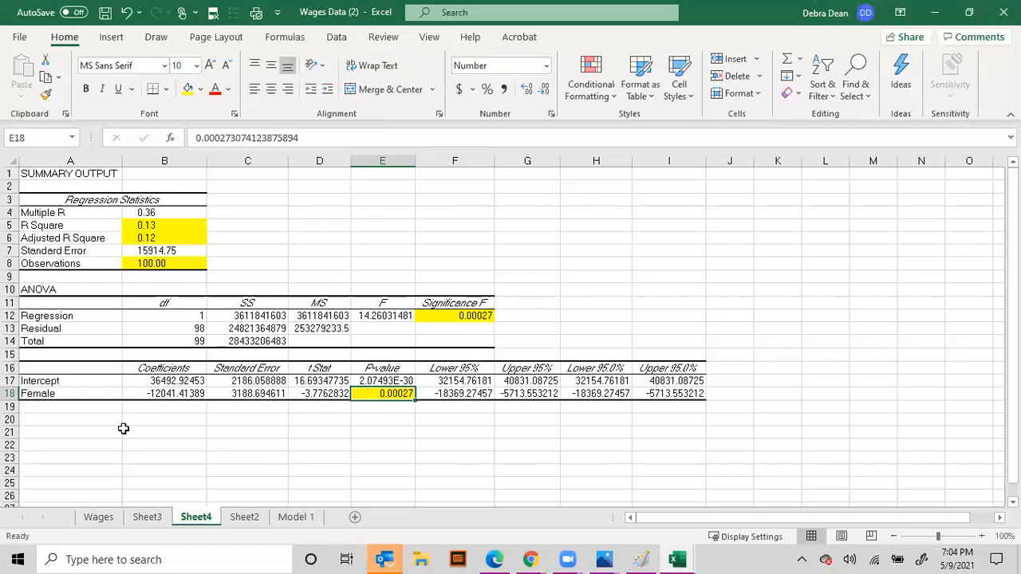
# - Highlight the Female coefficient in B18 in yellow
pyautogui.moveTo(159, 392); pyautogui.dragTo(159, 382)
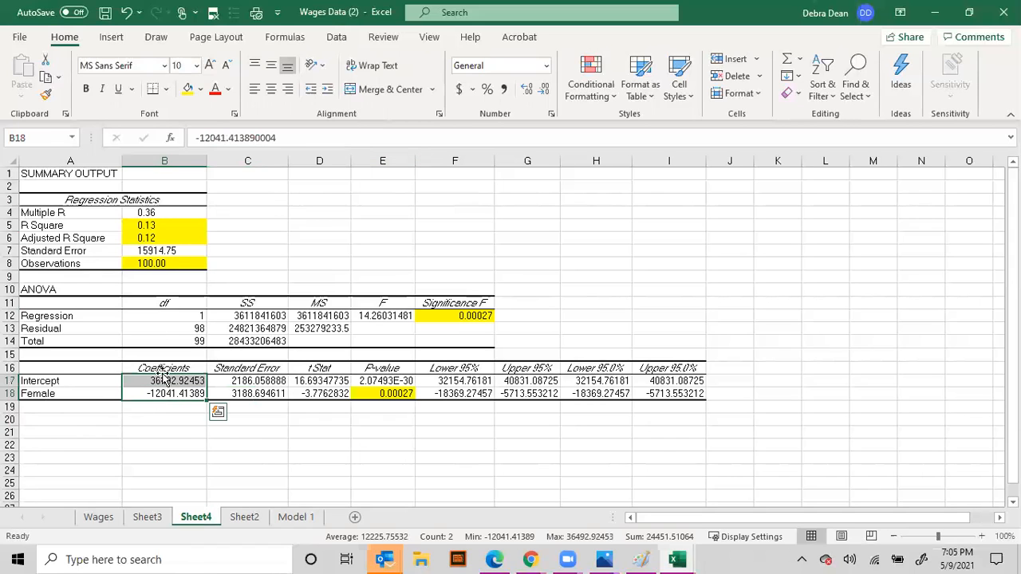
pyautogui.click(145, 393)
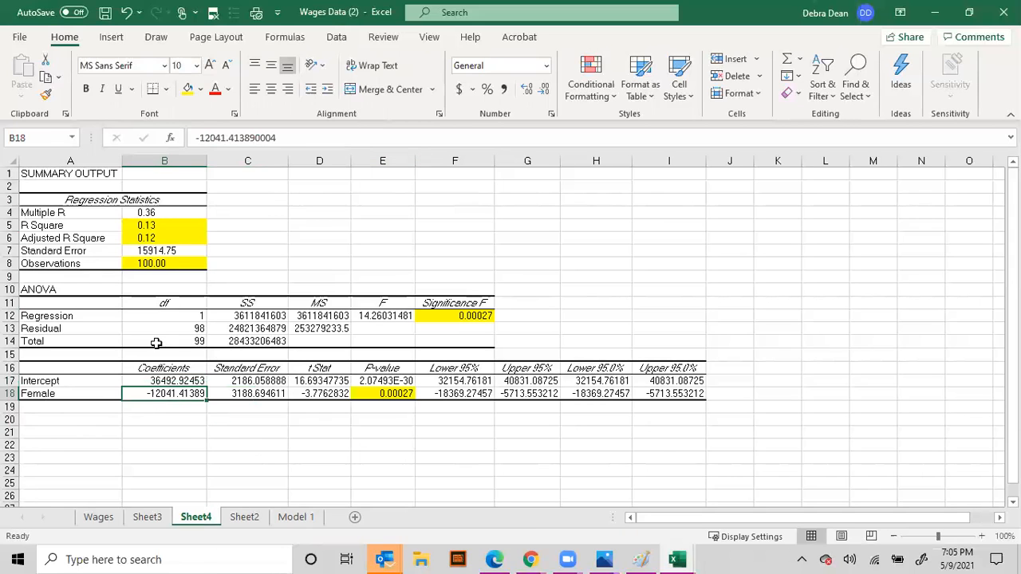
pyautogui.click(188, 89)
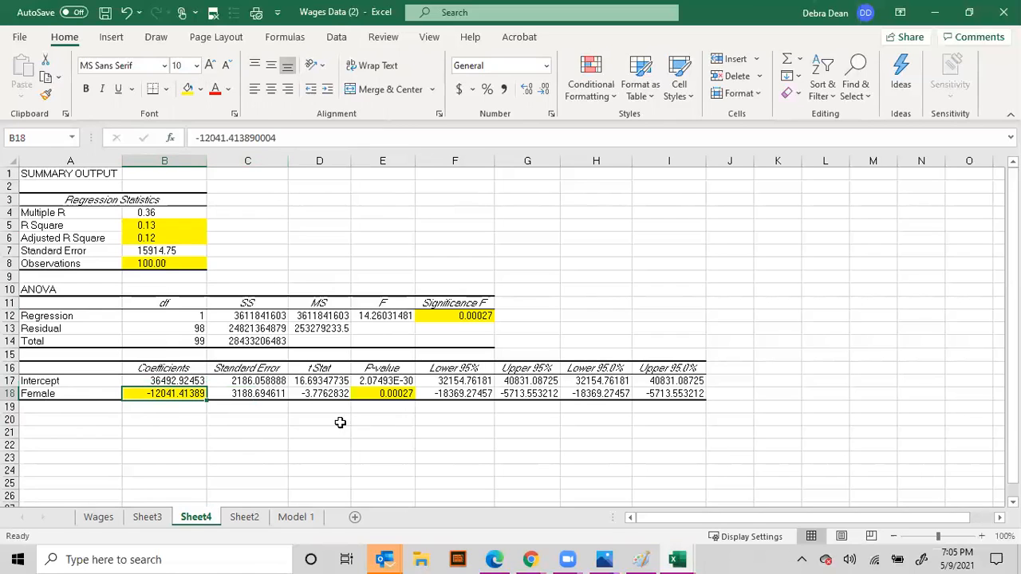
# - Rename the Female column header in L2 of the Wages sheet to Gender
pyautogui.click(99, 518)
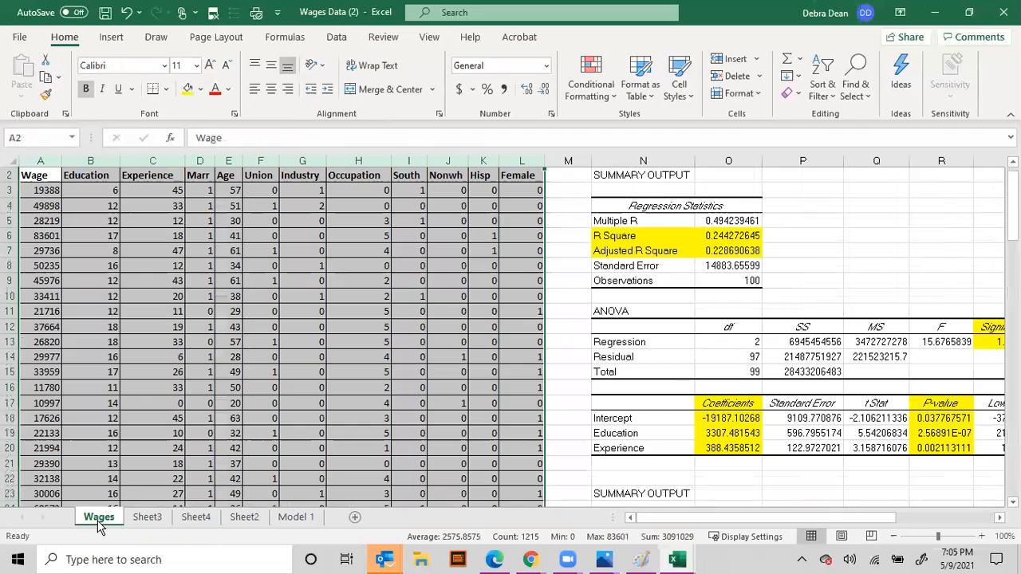
pyautogui.click(519, 177)
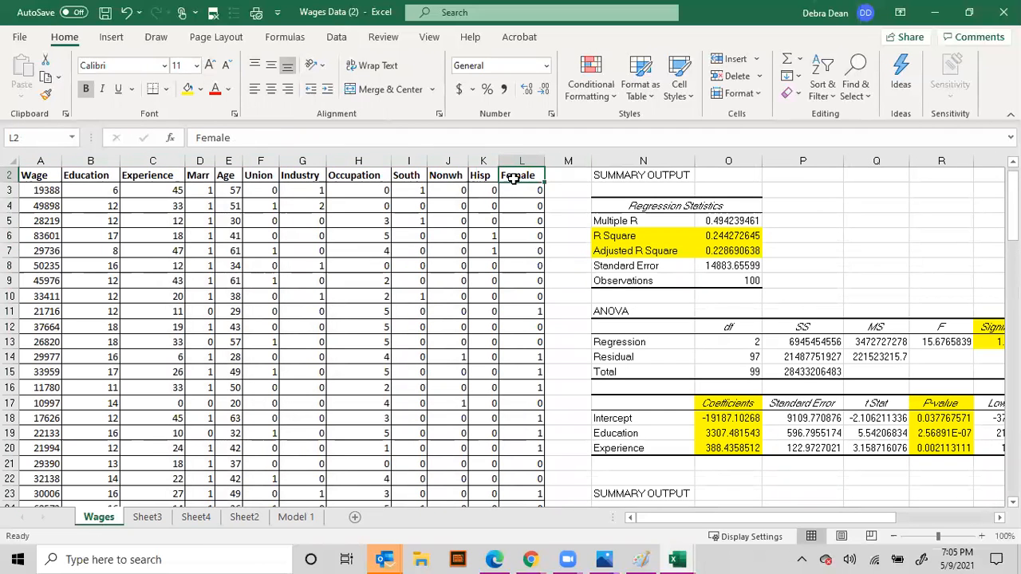
pyautogui.write('Gender')
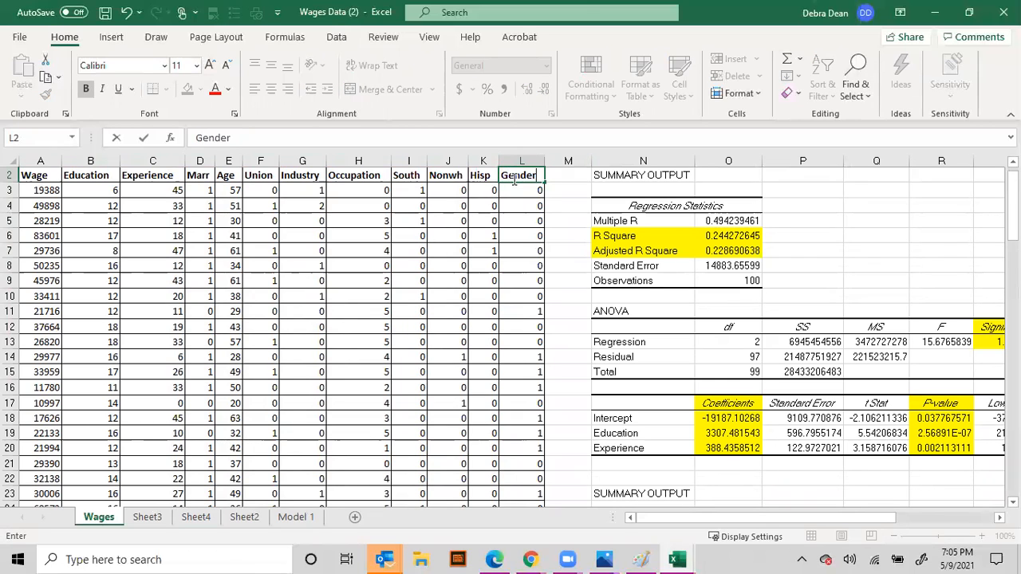
pyautogui.press('Return')
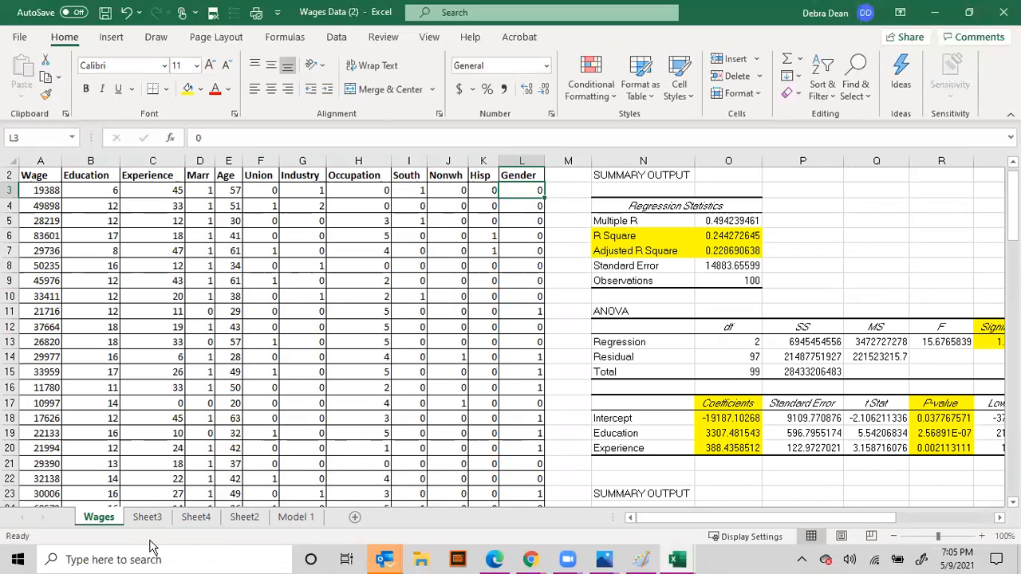
# - Return to the Female-only regression output on Sheet4 and format the Female coefficient in B18 as dollar Accounting
pyautogui.click(255, 521)
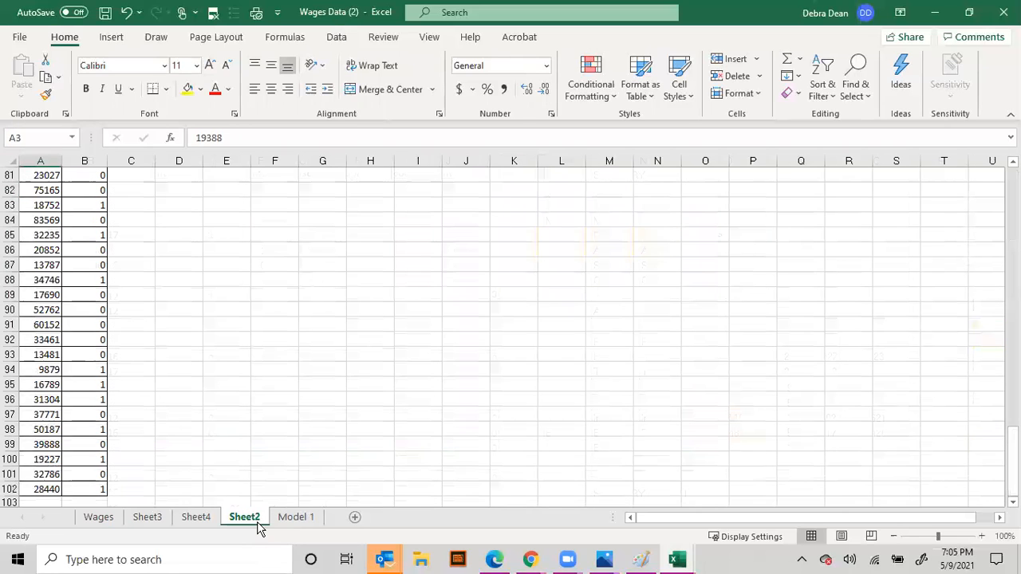
pyautogui.click(199, 521)
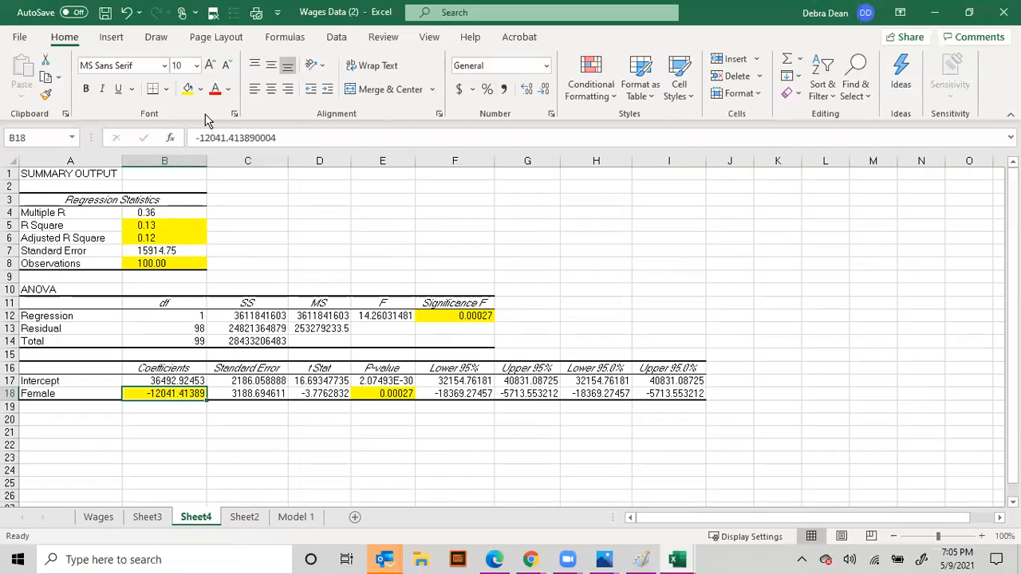
pyautogui.click(460, 89)
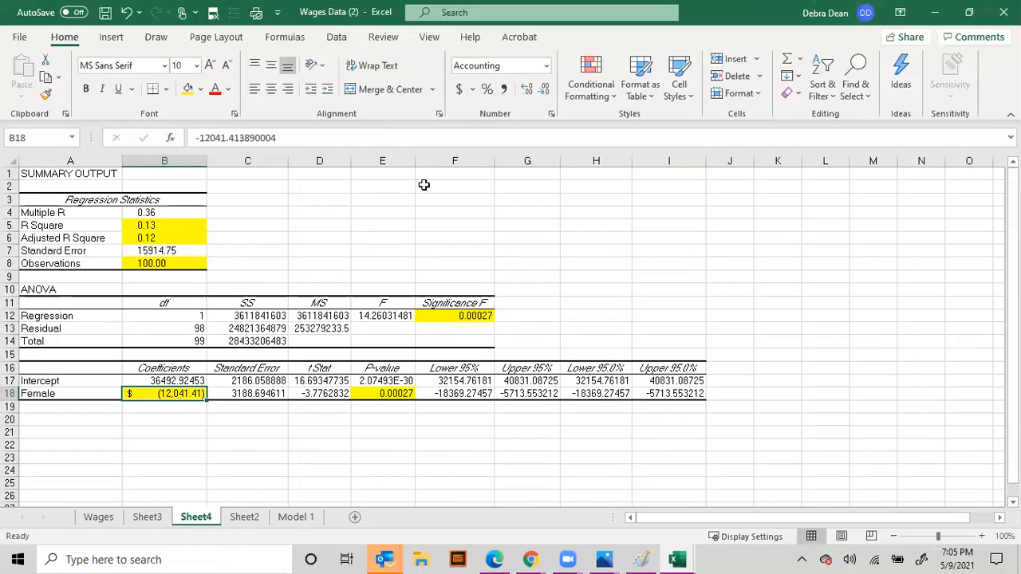
# - Select and copy the Wage column with its header, A2:A102, on the Wages sheet
pyautogui.click(108, 520)
pyautogui.scroll(1, 96, 247)
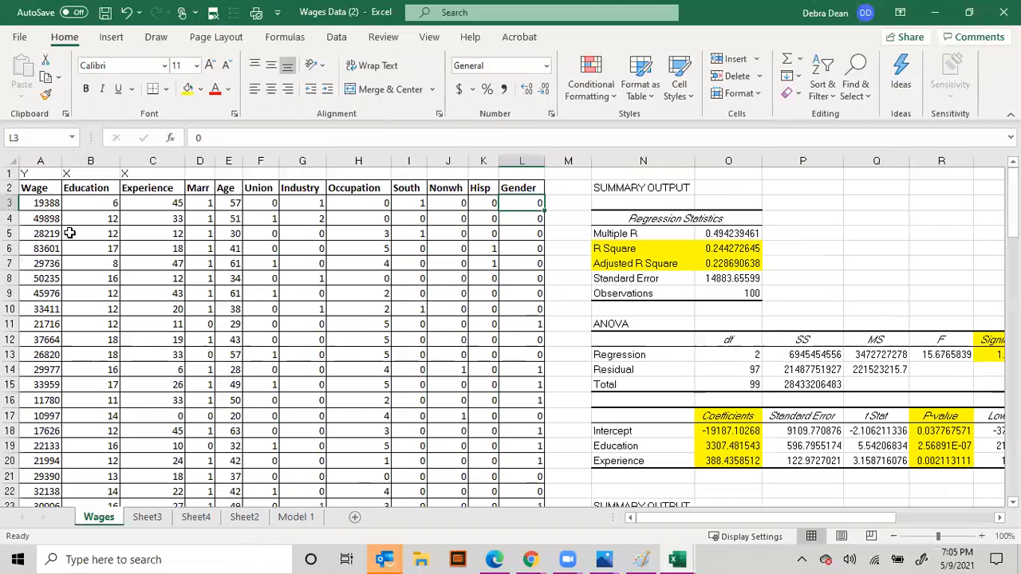
pyautogui.click(37, 188)
pyautogui.hotkey('ctrl', 'shift', 'Down')
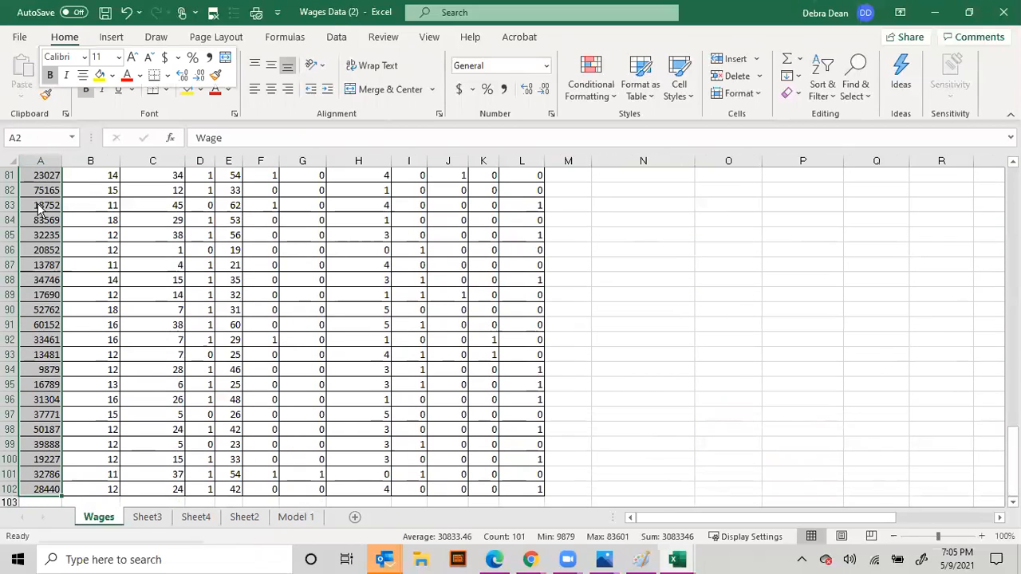
pyautogui.rightClick(40, 203)
pyautogui.click(82, 140)
pyautogui.scroll(20, 213, 483)
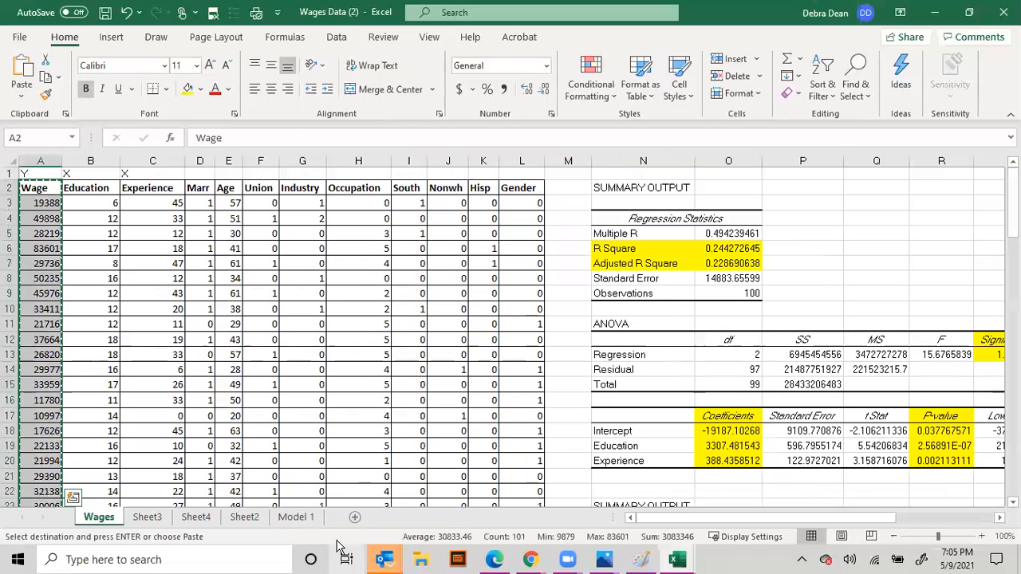
# - Copy the selected Wage column again and paste it below the regression output on Sheet4, starting at A21
pyautogui.click(238, 518)
pyautogui.click(209, 519)
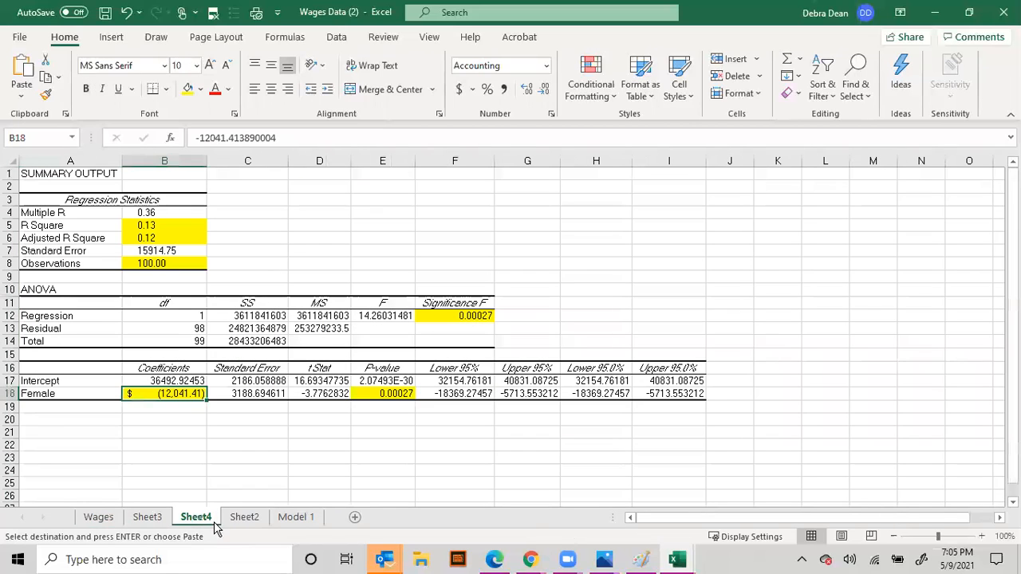
pyautogui.click(61, 436)
pyautogui.hotkey('ctrl', 'c')
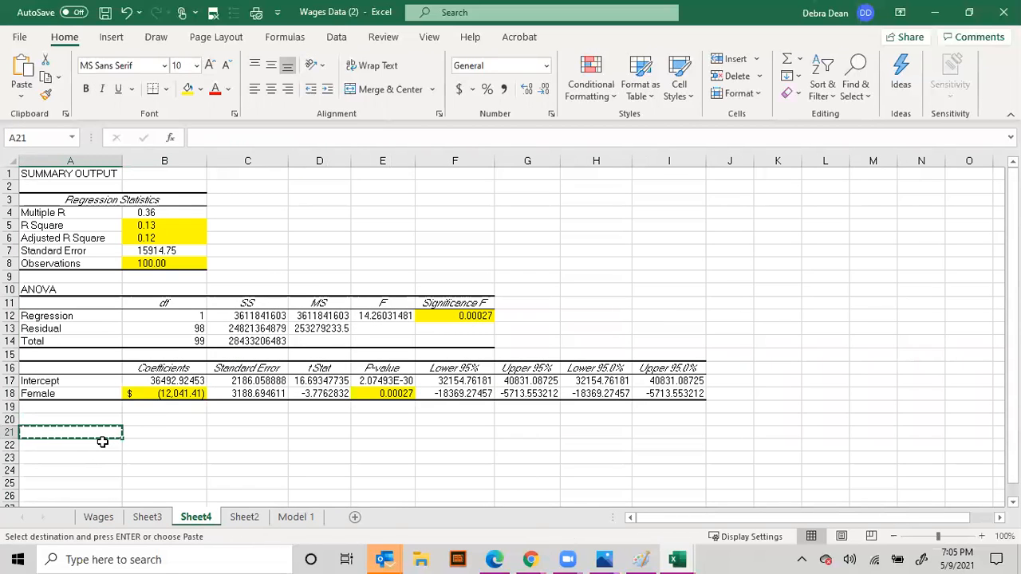
pyautogui.click(102, 518)
pyautogui.rightClick(47, 279)
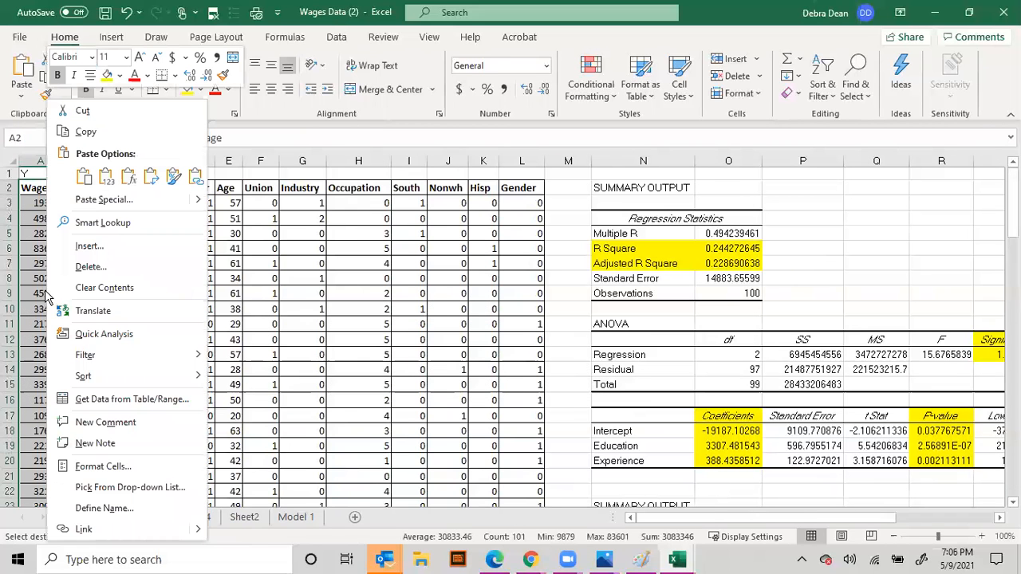
pyautogui.click(94, 132)
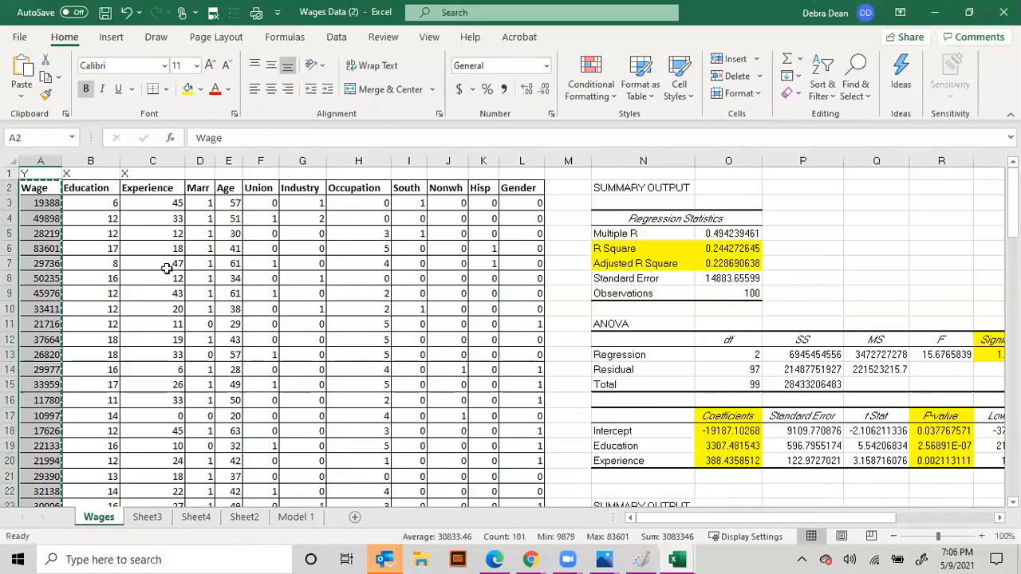
pyautogui.click(150, 518)
pyautogui.click(195, 517)
pyautogui.hotkey('ctrl', 'v')
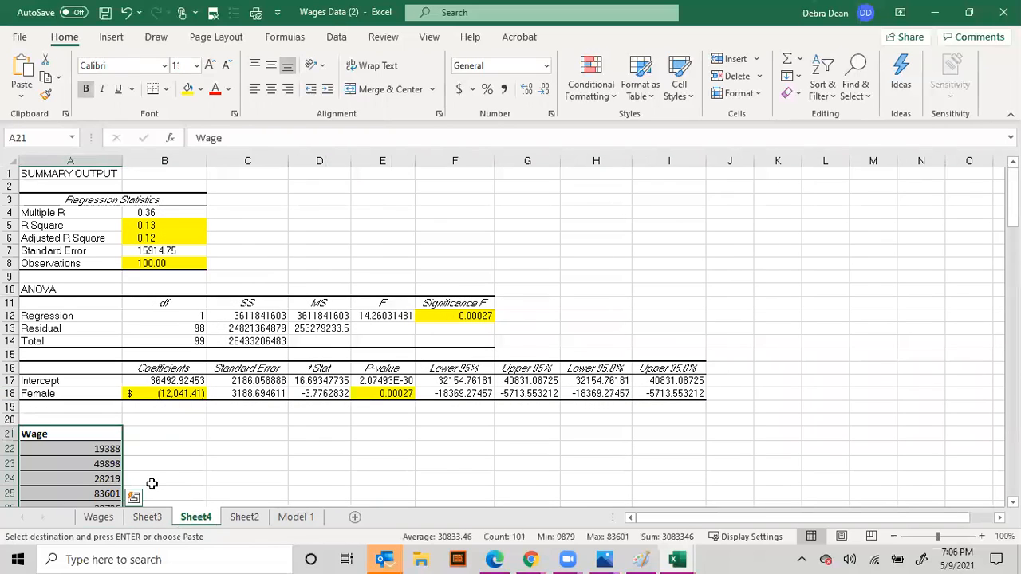
# - Format the pasted wage values in A22:A121 as dollar Accounting with no decimal places
pyautogui.click(111, 448)
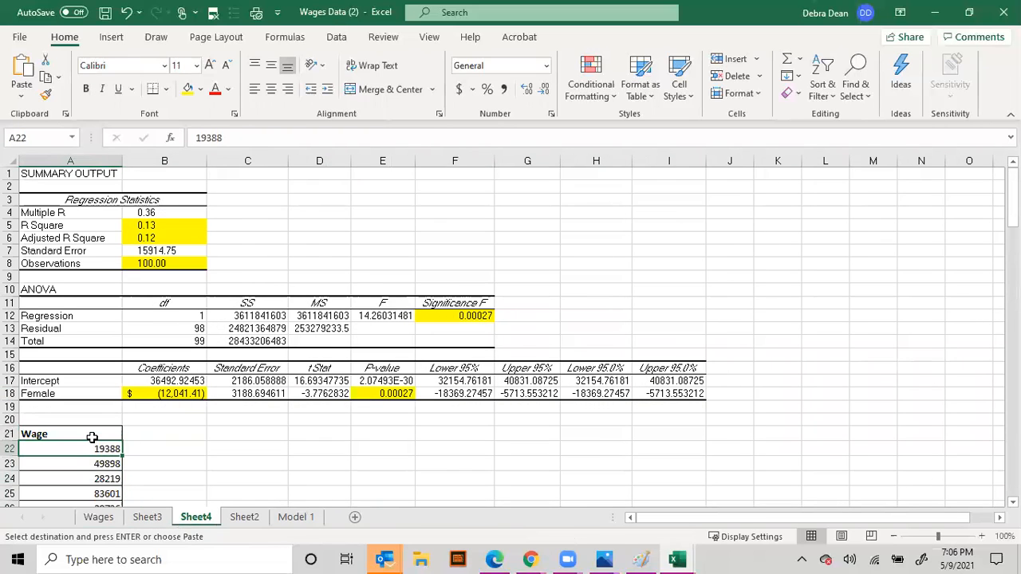
pyautogui.hotkey('ctrl', 'shift', 'Down')
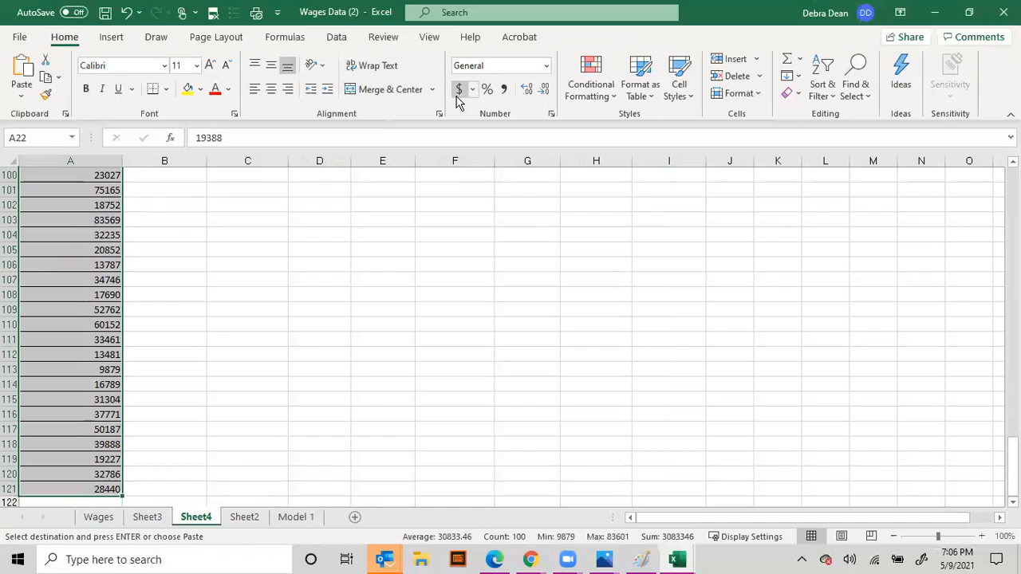
pyautogui.click(459, 88)
pyautogui.click(545, 89)
pyautogui.click(544, 89)
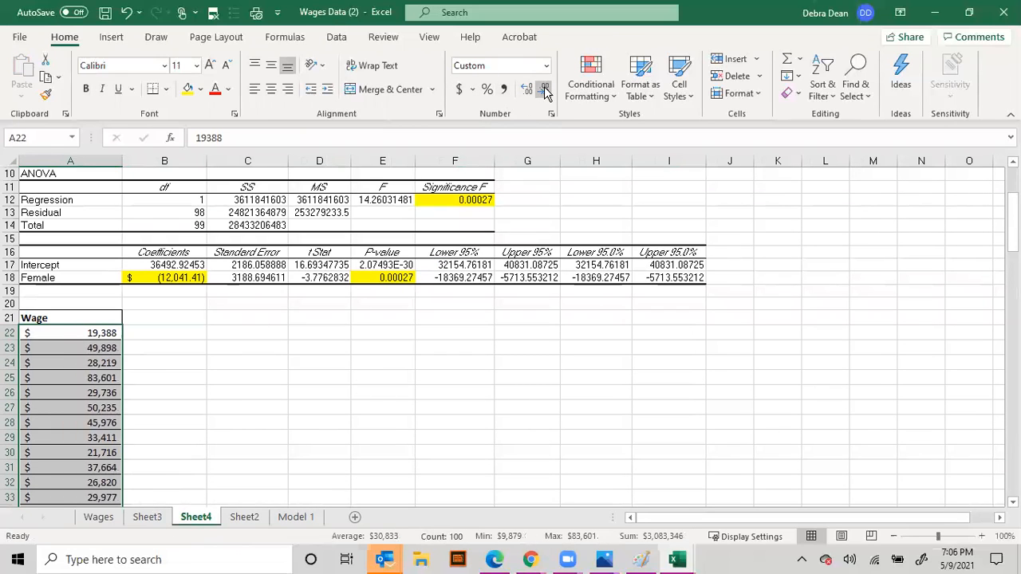
# - Enter 12,041.41 in B22 beside the first wage and add the heading Prediction above it in B21
pyautogui.click(174, 335)
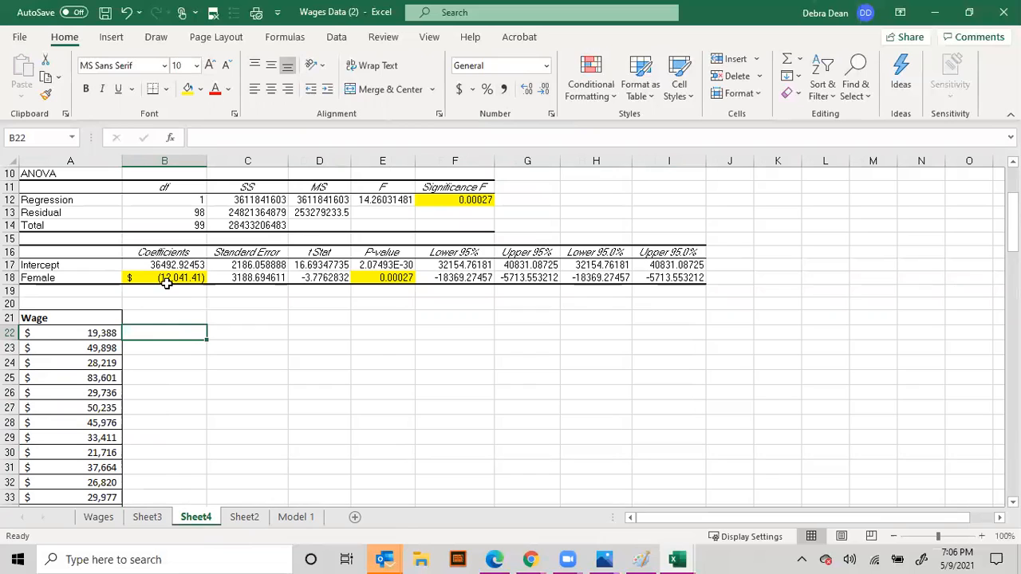
pyautogui.write('12')
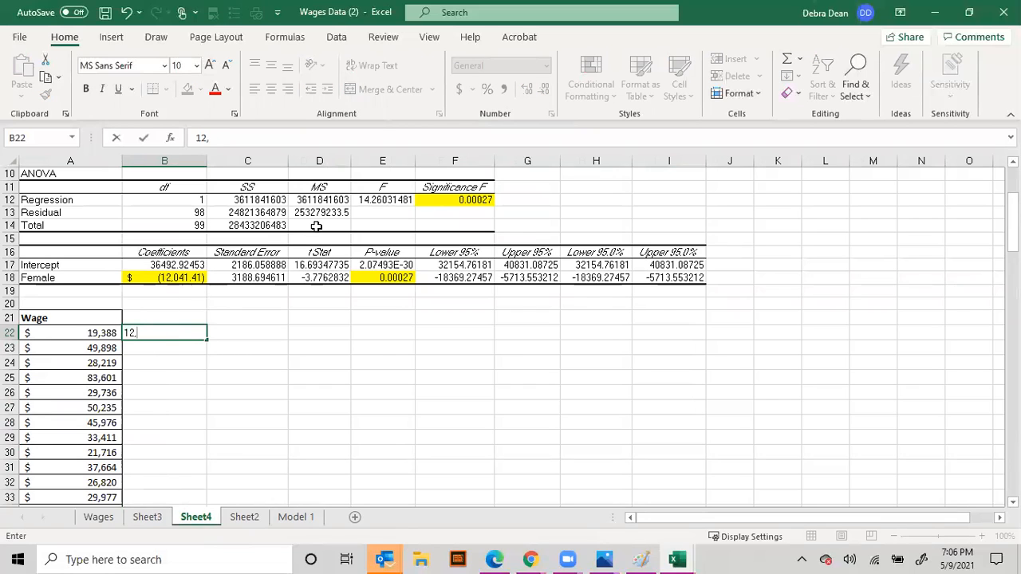
pyautogui.write(',041.41')
pyautogui.press('Return')
pyautogui.press('Up')
pyautogui.press('Up')
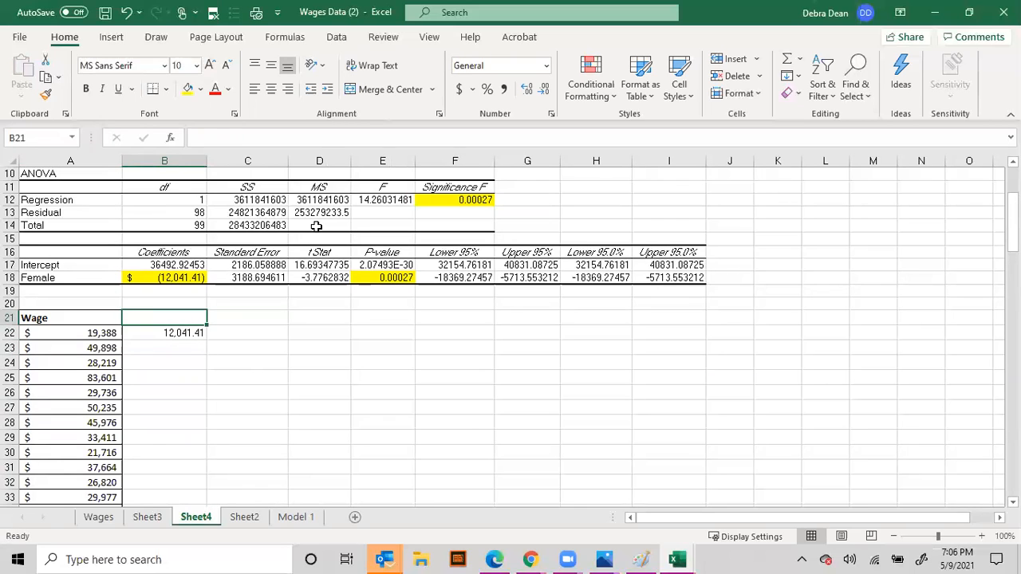
pyautogui.write('Prediction')
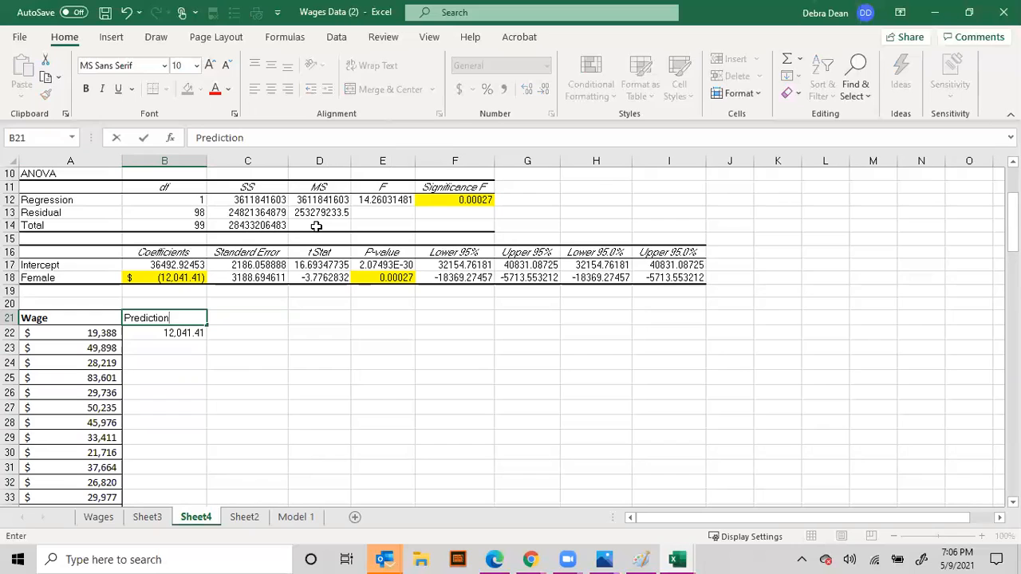
# - Make the Prediction value in B22 negative by enclosing 12041.41 in parentheses
pyautogui.click(183, 338)
pyautogui.click(197, 137)
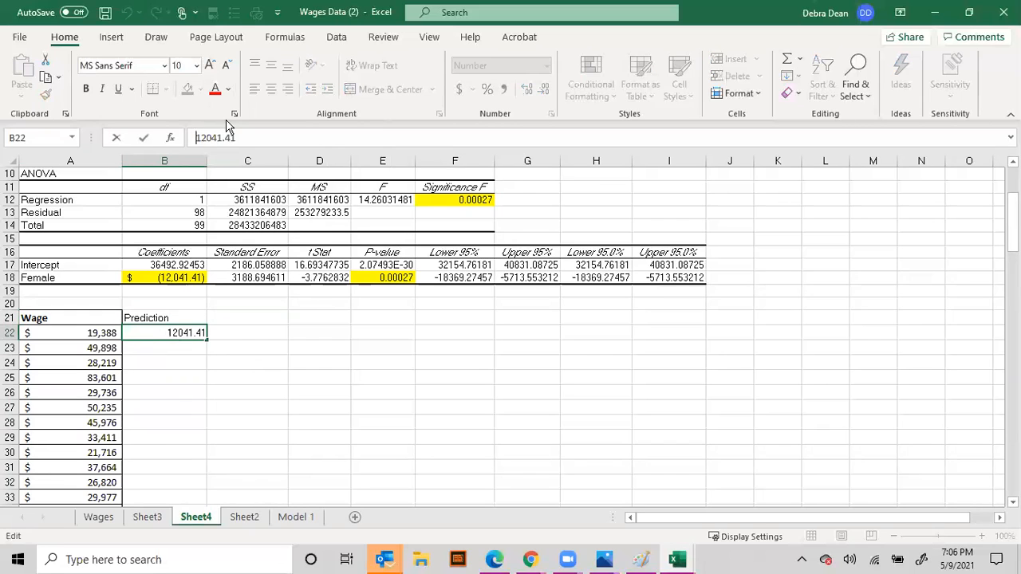
pyautogui.write('(')
pyautogui.write(')')
pyautogui.hotkey('ctrl', 'Return')
# - Add the heading Females in C21 and rename the Wage heading in A21 to Males
pyautogui.press('Right')
pyautogui.press('Up')
pyautogui.write('Female')
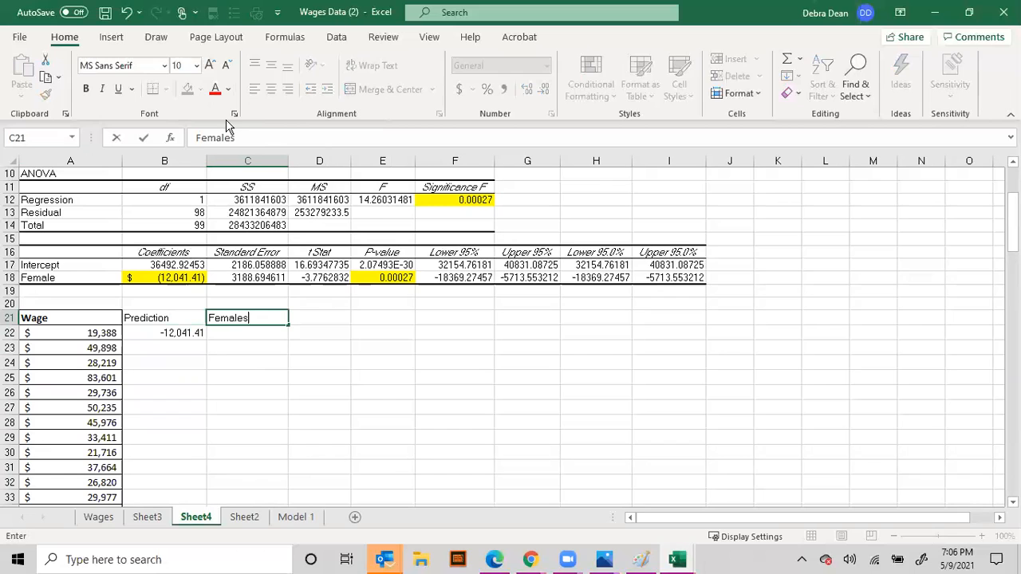
pyautogui.write('s')
pyautogui.press('Left')
pyautogui.press('Left')
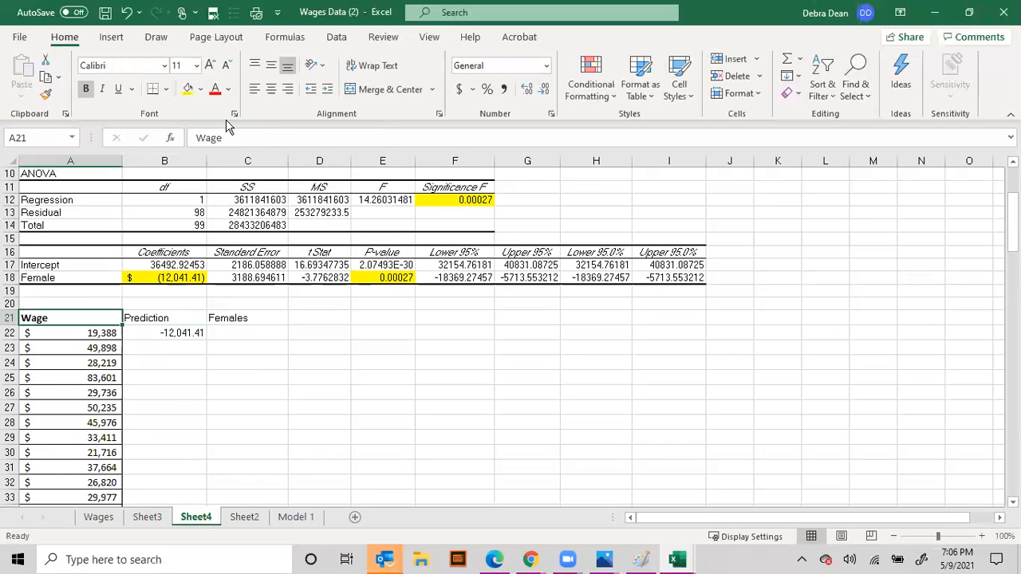
pyautogui.write('Mal')
pyautogui.press('Return')
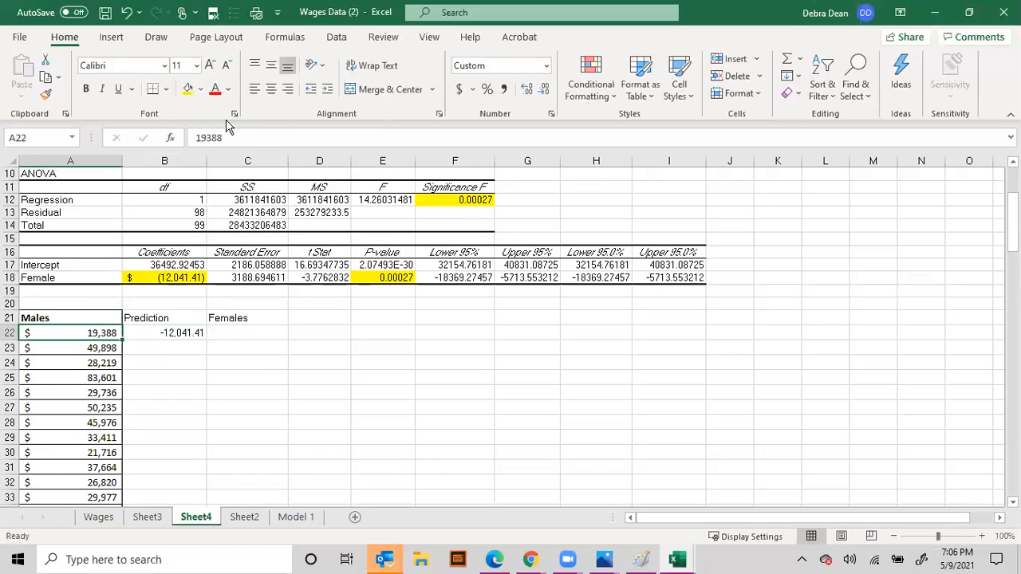
# - Try calculating the first Females value in C22 with =A22-B22, and clear the cell again
pyautogui.press('Right')
pyautogui.press('Right')
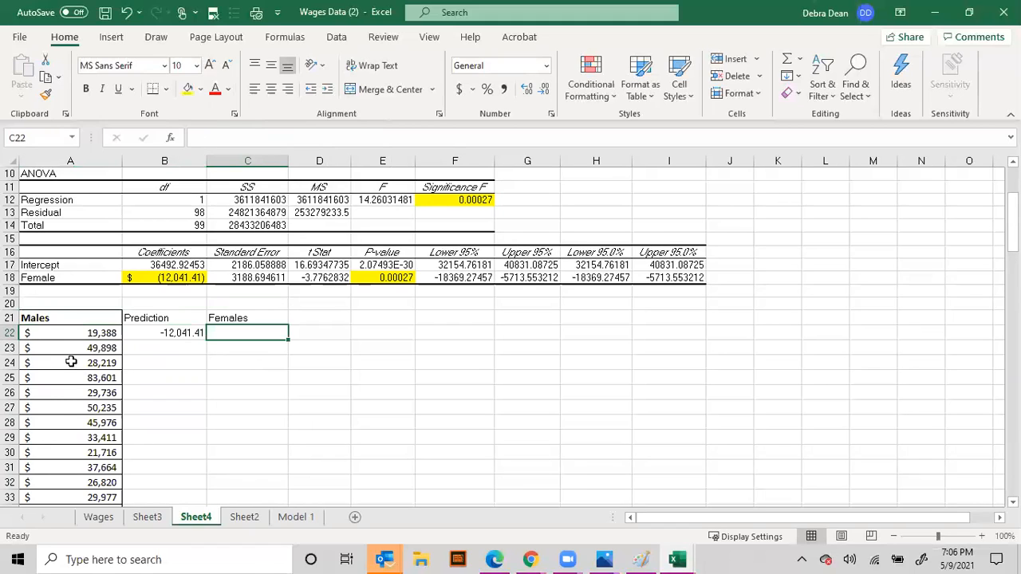
pyautogui.write('=')
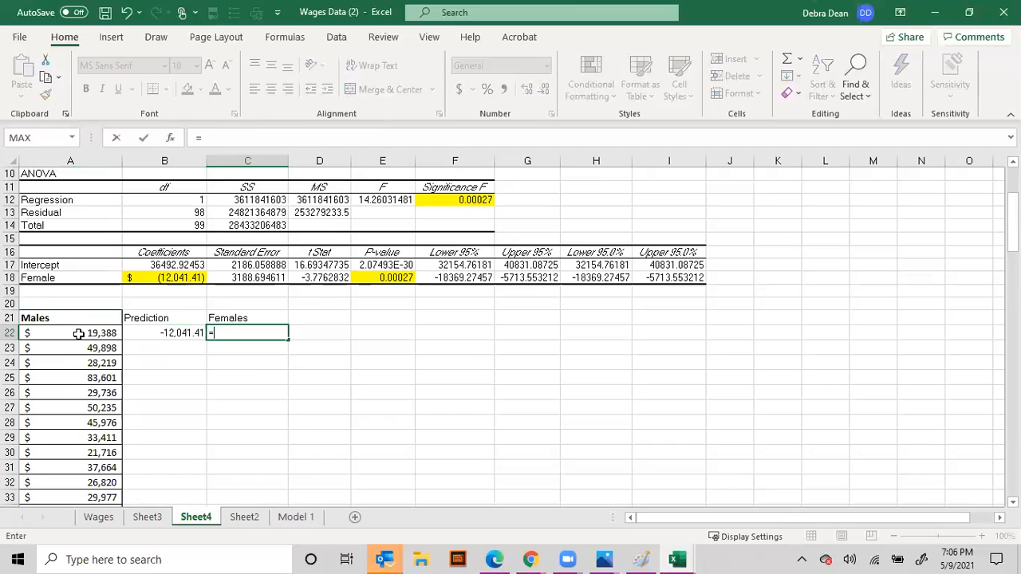
pyautogui.click(79, 333)
pyautogui.write('-')
pyautogui.click(165, 337)
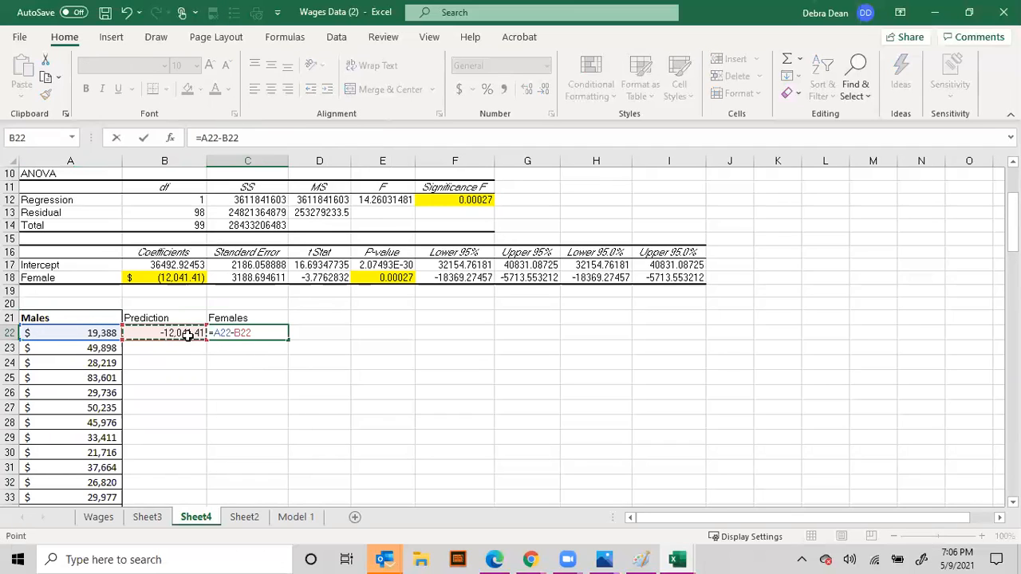
pyautogui.press('Return')
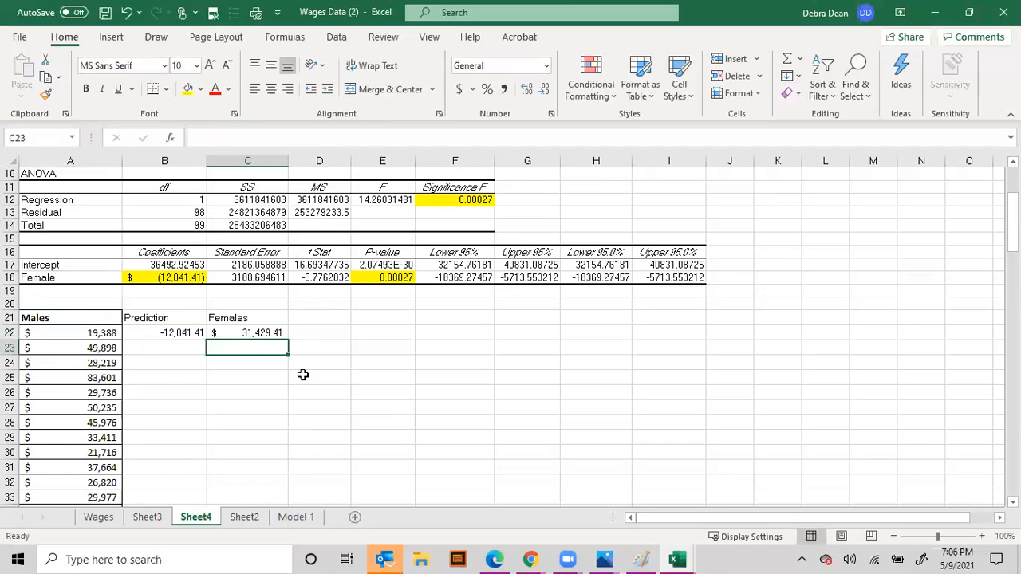
pyautogui.click(263, 332)
pyautogui.press('Delete')
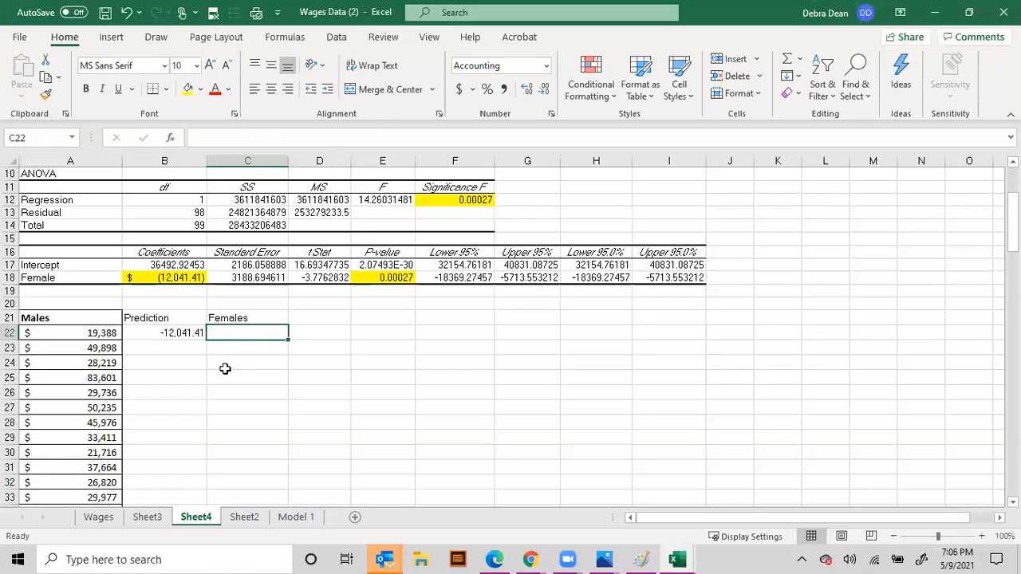
# - Calculate the first Females value in C22 with the formula =A22+B22
pyautogui.write('=')
pyautogui.click(104, 334)
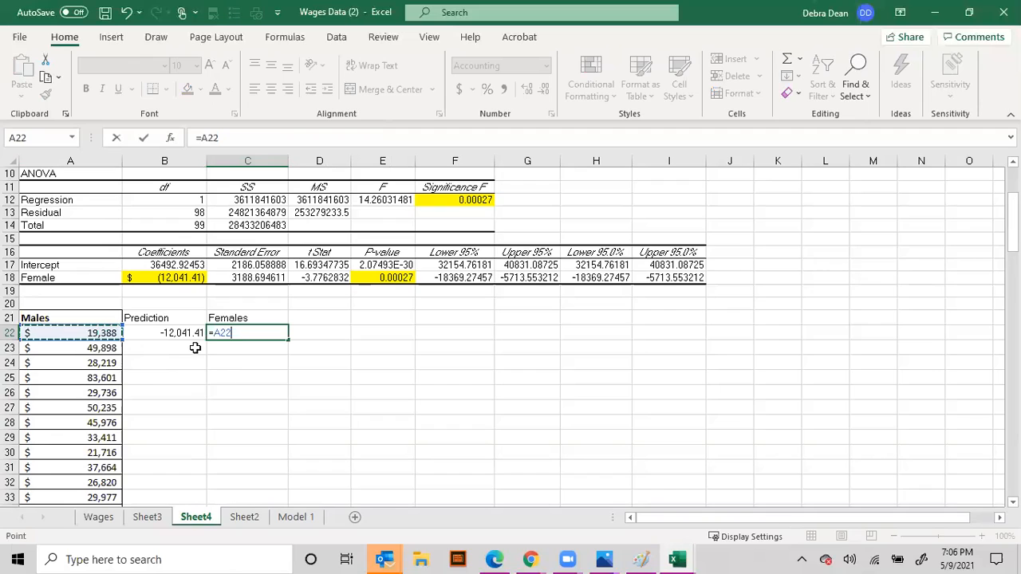
pyautogui.write('+')
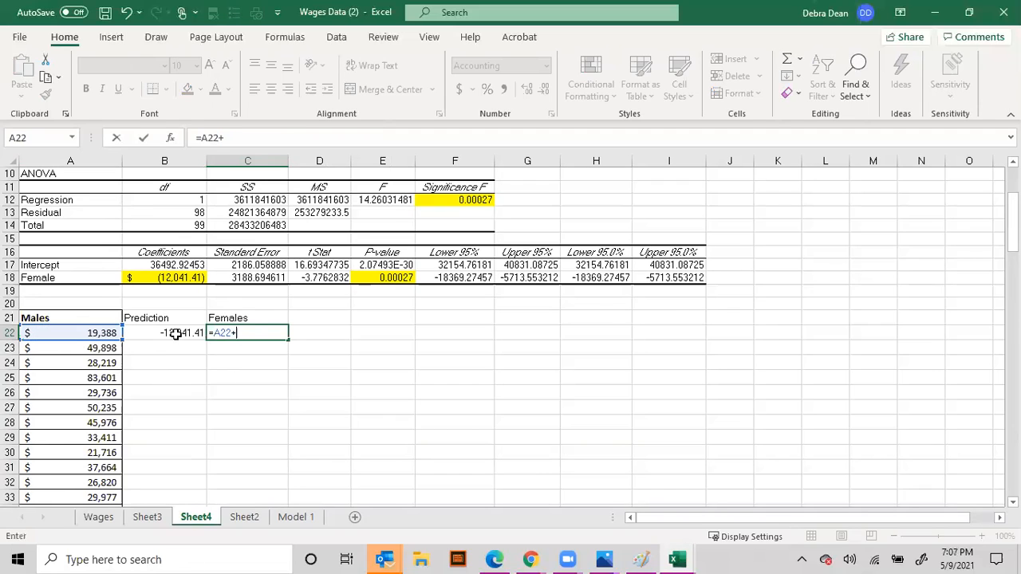
pyautogui.click(175, 334)
pyautogui.press('Return')
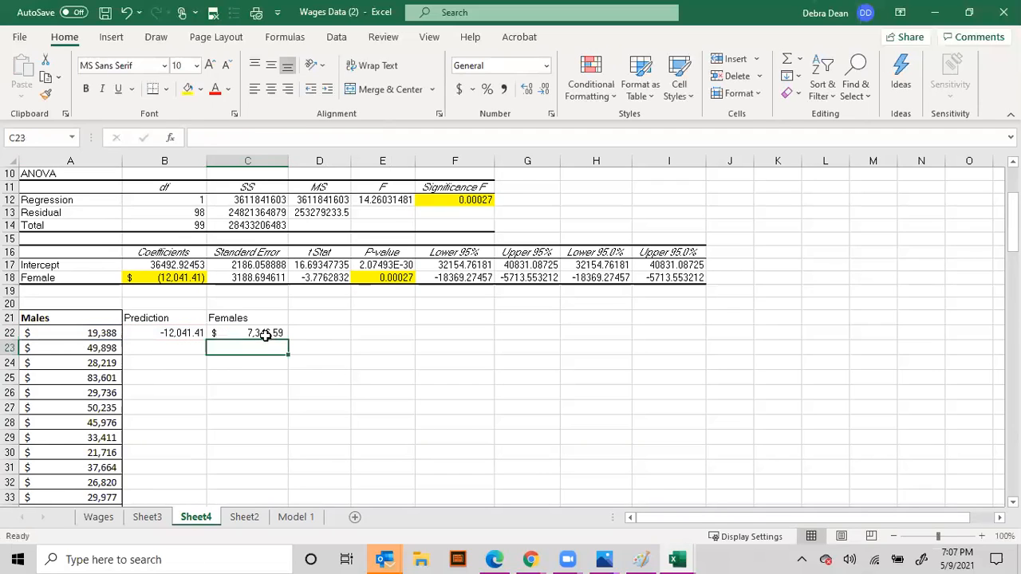
# - Fill the Prediction value and Females formula in B22:C22 down alongside all the Males wages
pyautogui.moveTo(266, 335); pyautogui.dragTo(312, 339)
pyautogui.click(269, 330)
pyautogui.moveTo(172, 341); pyautogui.dragTo(286, 338)
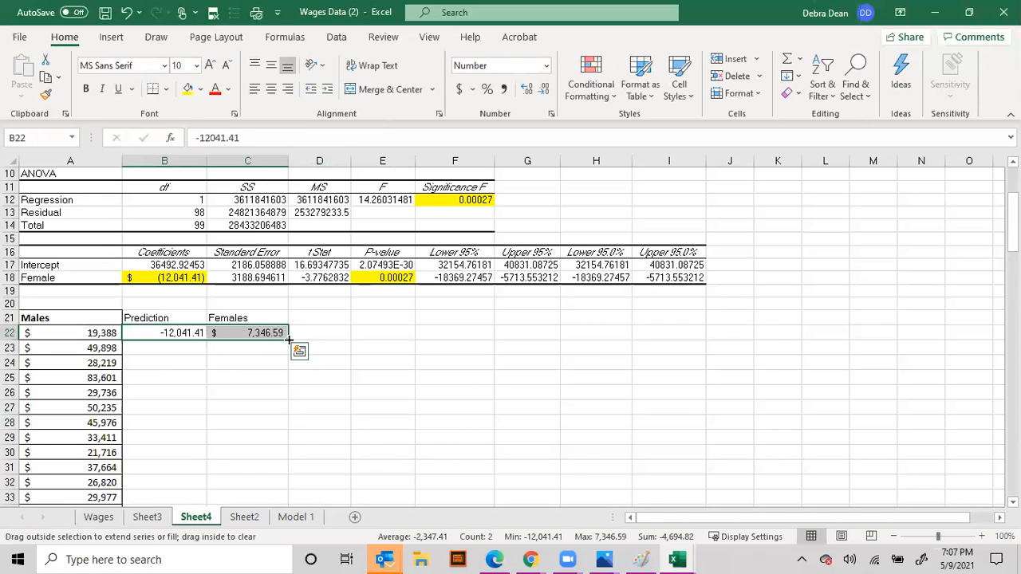
pyautogui.doubleClick(289, 338)
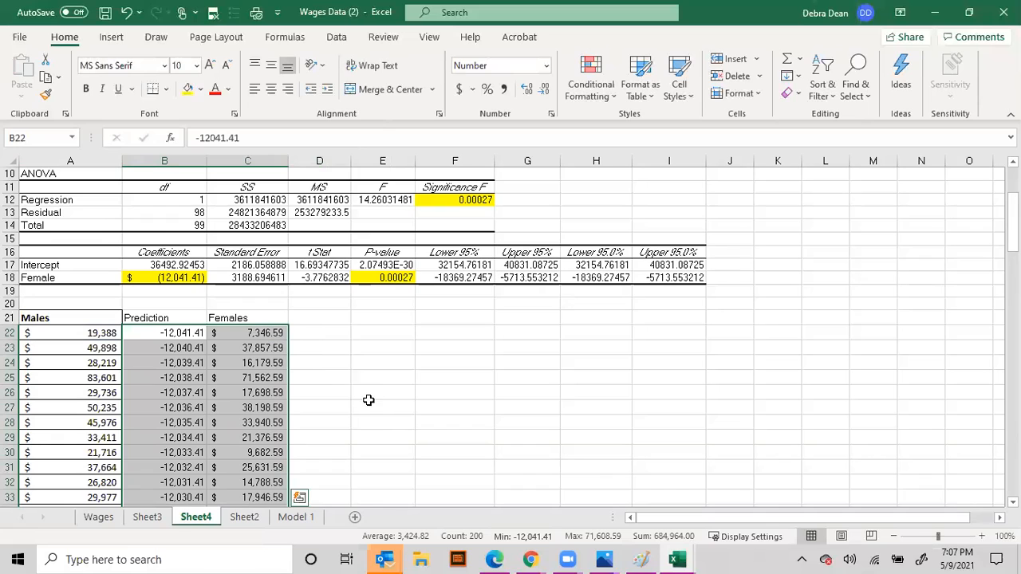
# - Set the Prediction in B23 to -12,041.41 and clear the remaining Prediction values from B24 down
pyautogui.moveTo(174, 332); pyautogui.dragTo(181, 351)
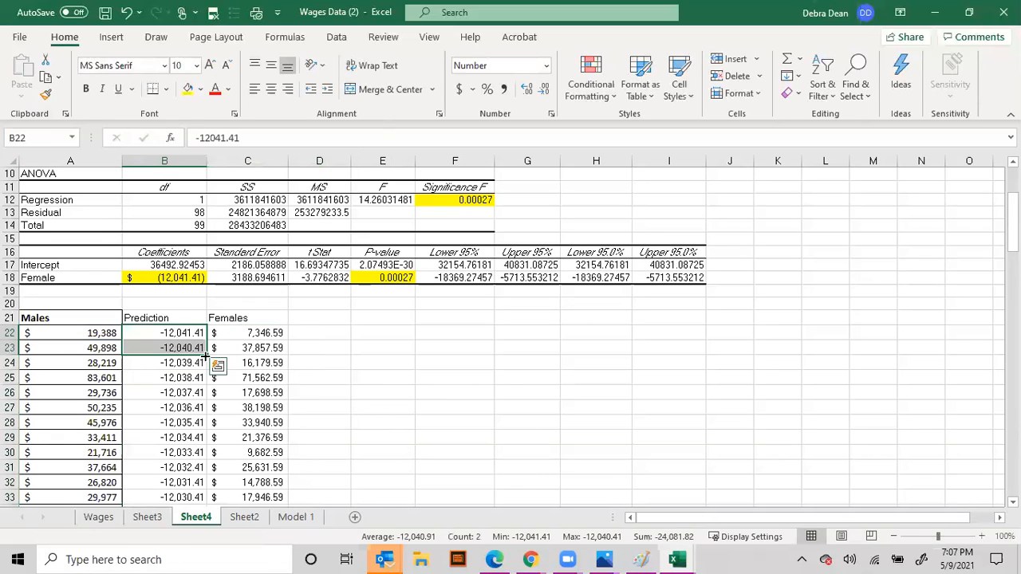
pyautogui.click(185, 351)
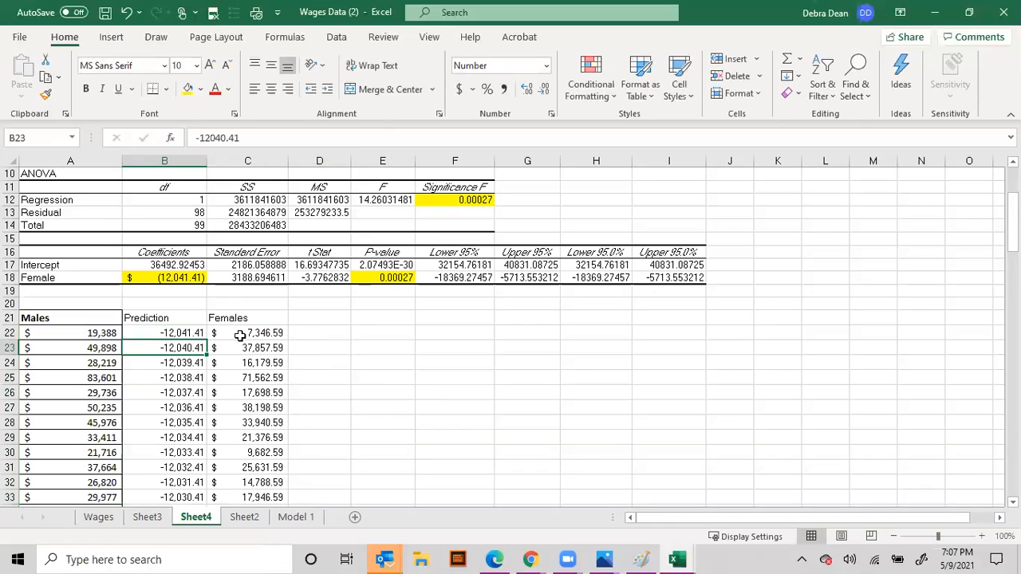
pyautogui.write('-12,041.41')
pyautogui.press('Return')
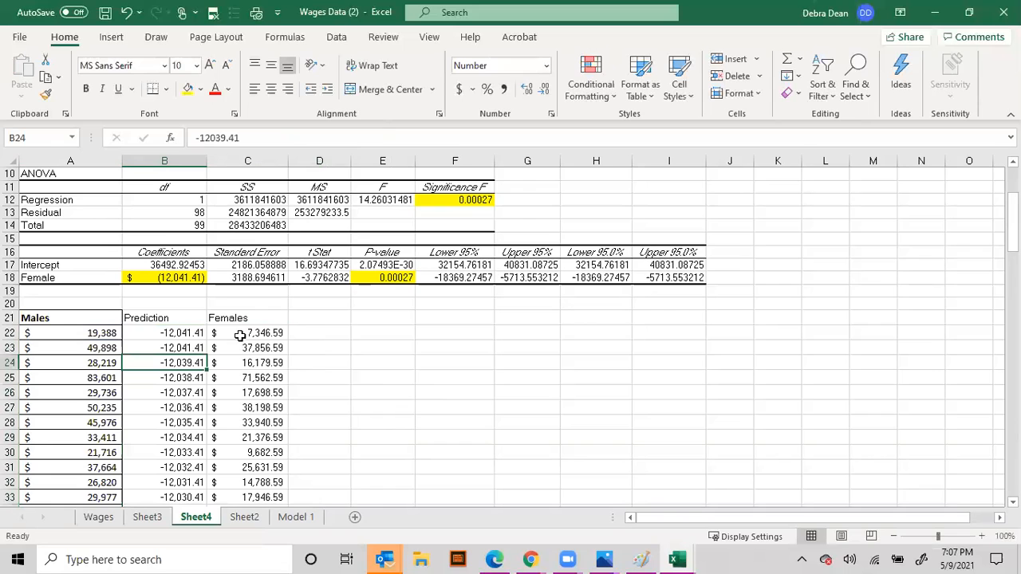
pyautogui.hotkey('ctrl', 'shift', 'Down')
pyautogui.press('Delete')
pyautogui.hotkey('ctrl', 'BackSpace')
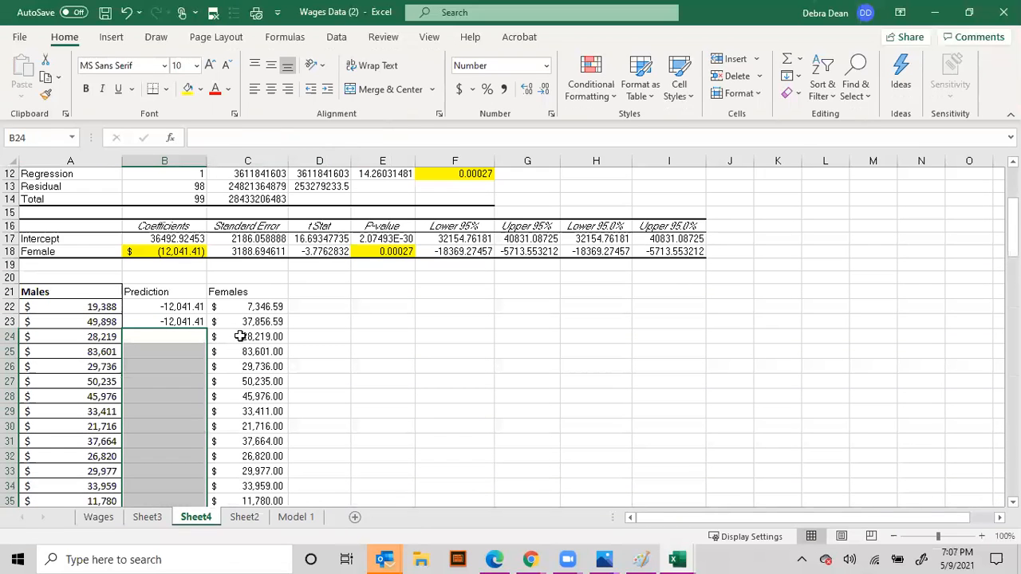
# - Fill -12,041.41 from B22:B23 down the Prediction column and bold the Prediction and Females headings
pyautogui.moveTo(182, 306); pyautogui.dragTo(207, 331)
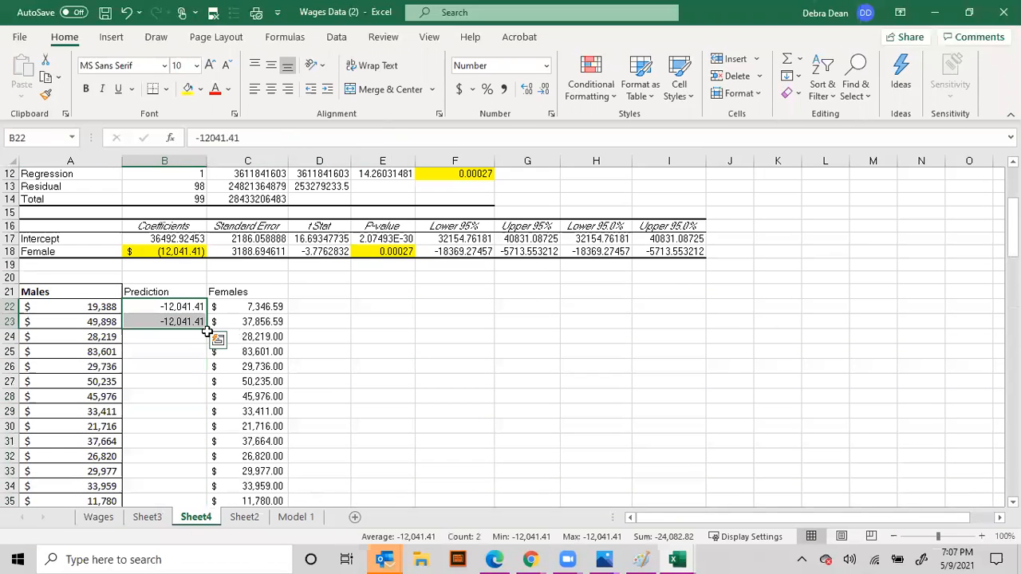
pyautogui.doubleClick(205, 329)
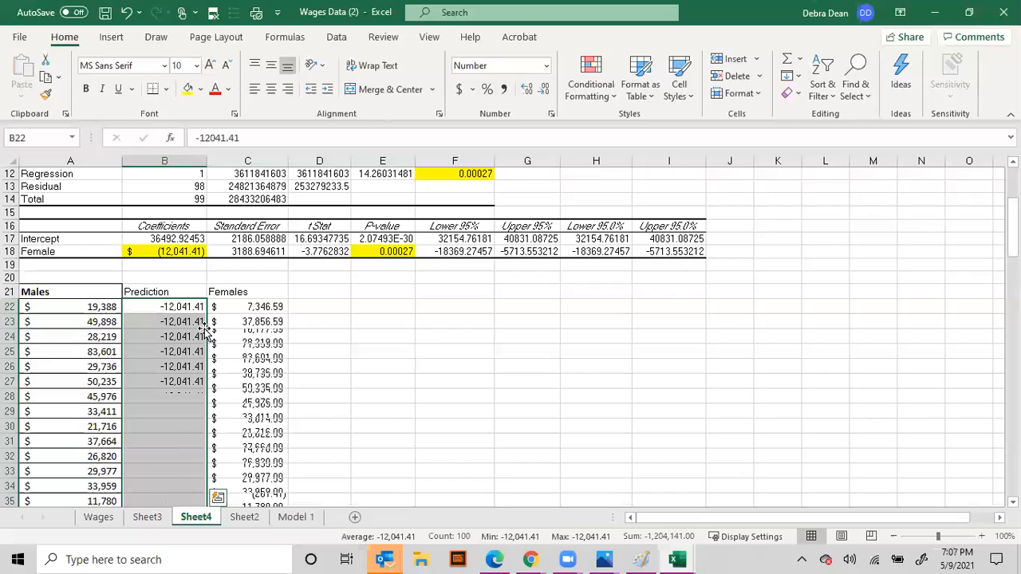
pyautogui.click(332, 354)
pyautogui.click(101, 351)
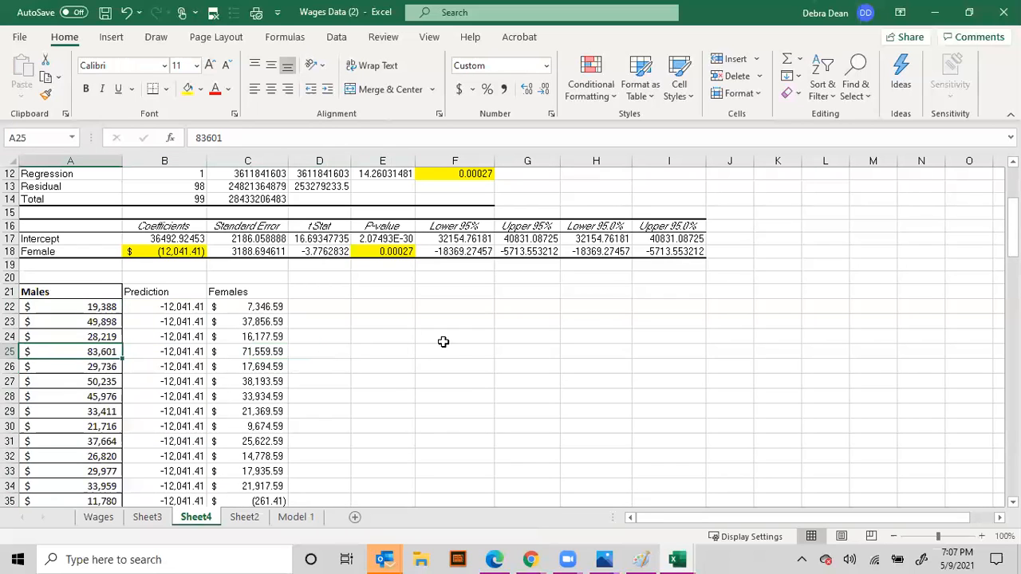
pyautogui.click(253, 351)
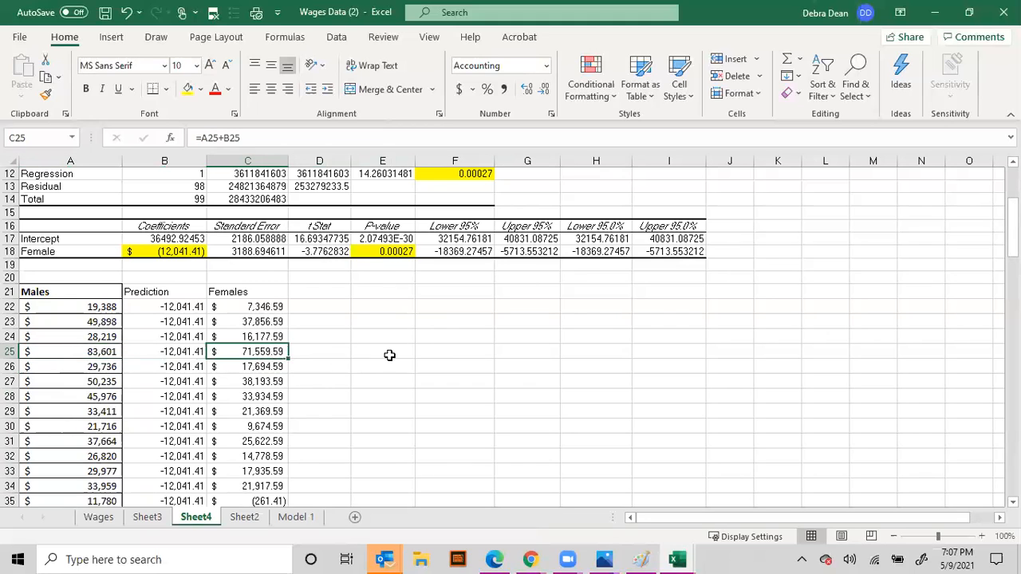
pyautogui.moveTo(247, 295); pyautogui.dragTo(137, 292)
pyautogui.click(85, 89)
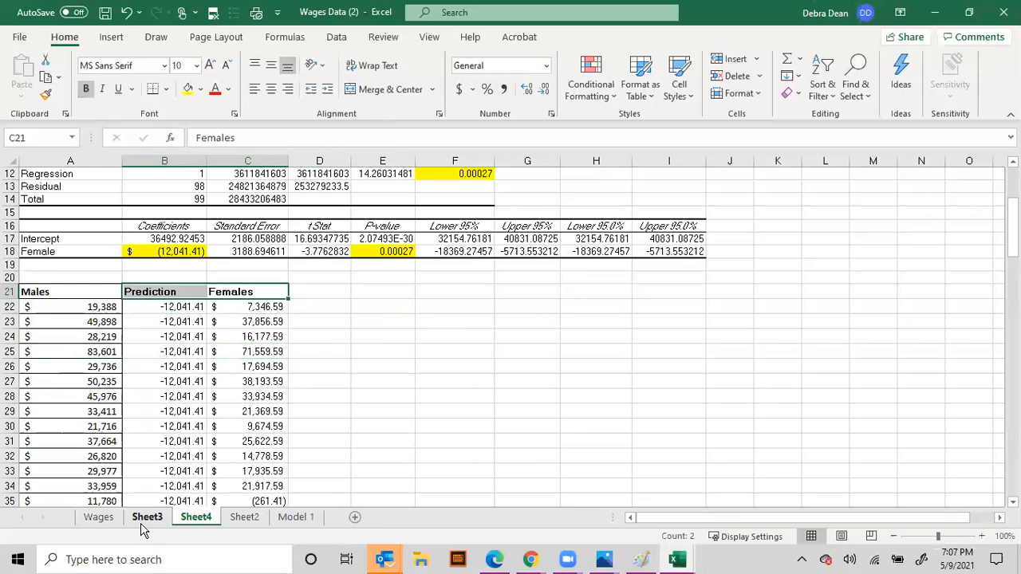
# - Review the Education and Experience columns and both regression outputs beside the data on the Wages sheet
pyautogui.click(99, 518)
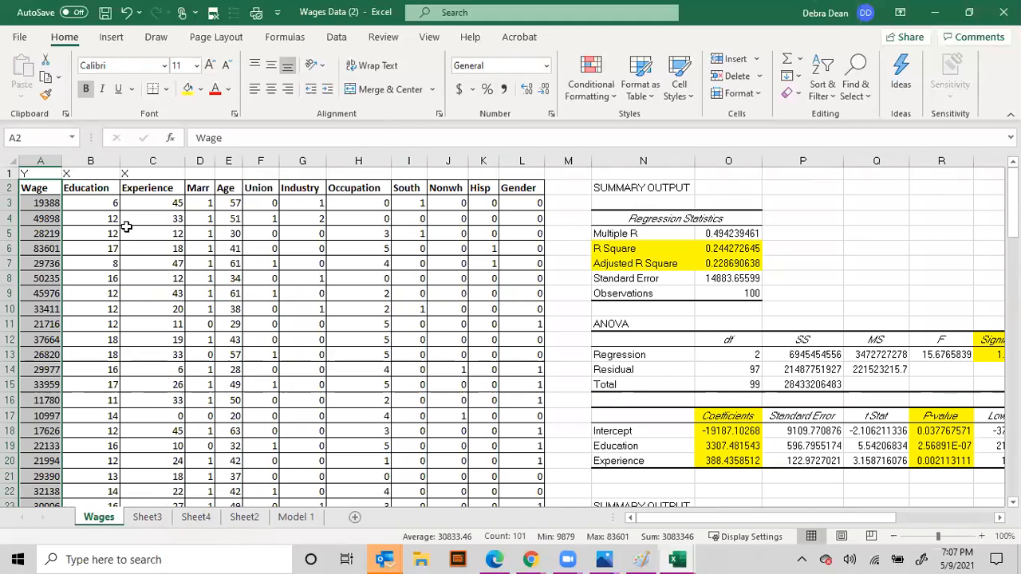
pyautogui.moveTo(146, 161); pyautogui.dragTo(99, 160)
pyautogui.moveTo(675, 516); pyautogui.dragTo(751, 516)
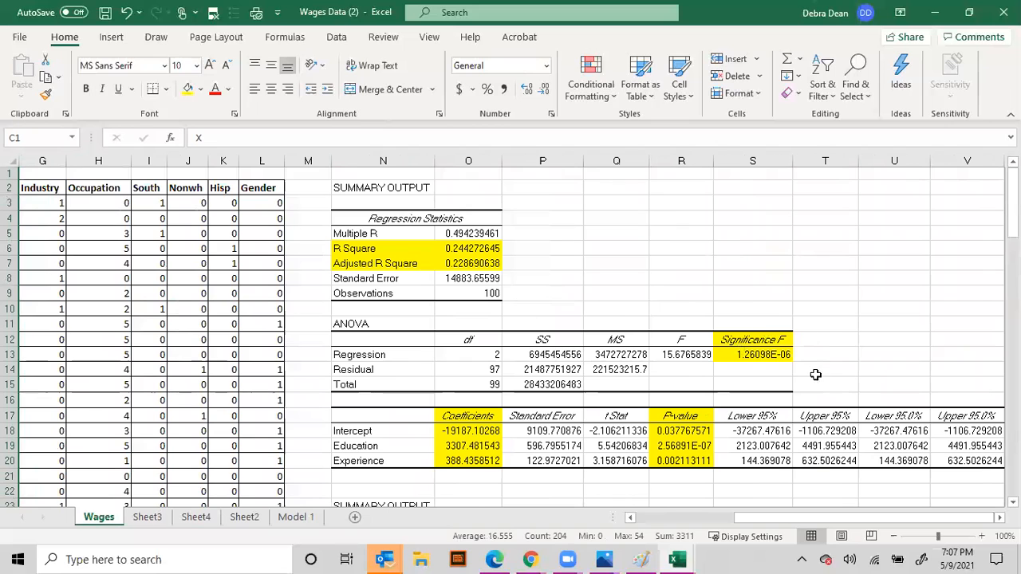
pyautogui.scroll(-7, 673, 384)
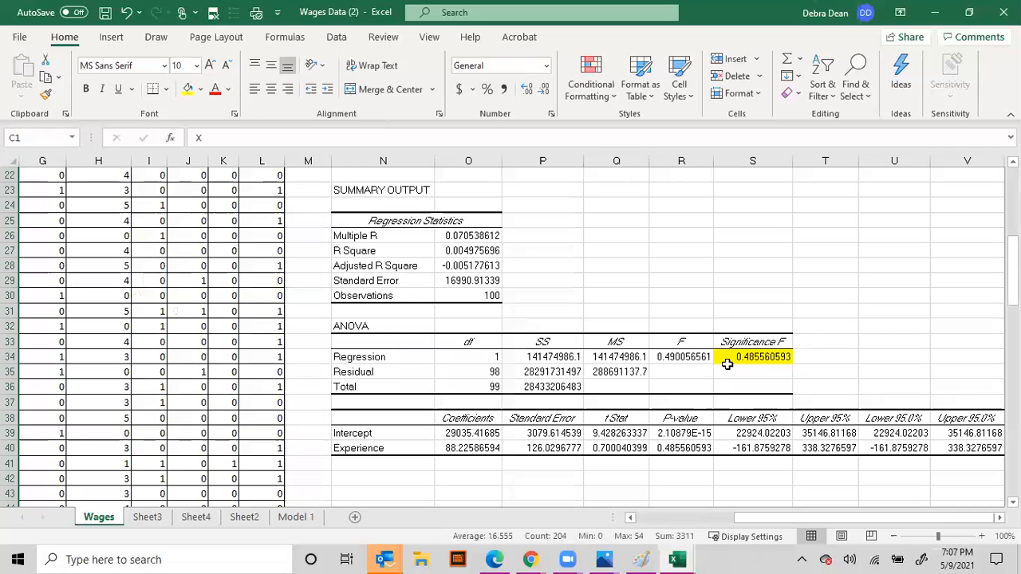
# - On the Model 1 sheet, replace the yellow fill of the Female and Experience P-values with a pale theme color and select F10:F13
pyautogui.click(151, 520)
pyautogui.click(301, 520)
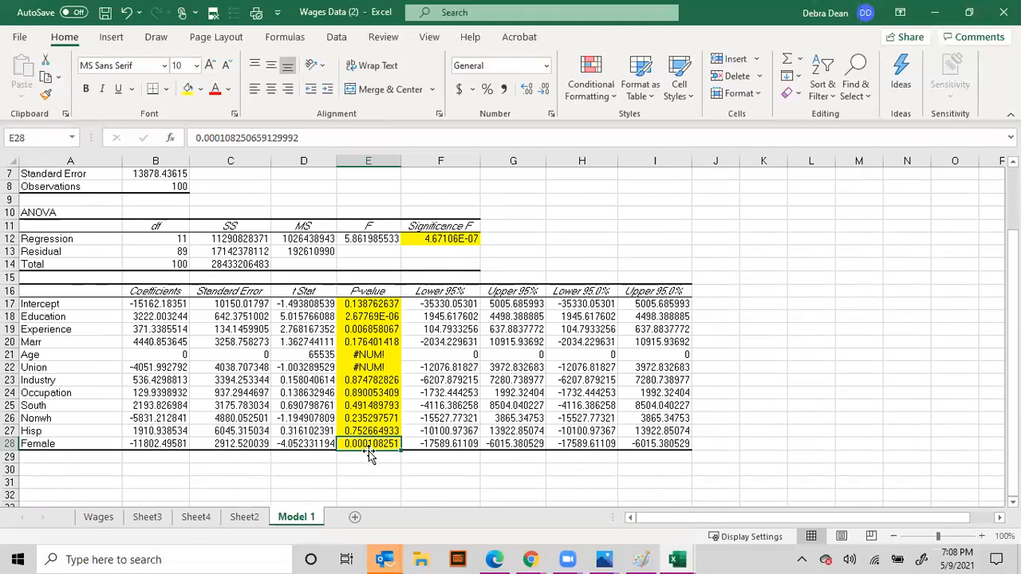
pyautogui.click(200, 90)
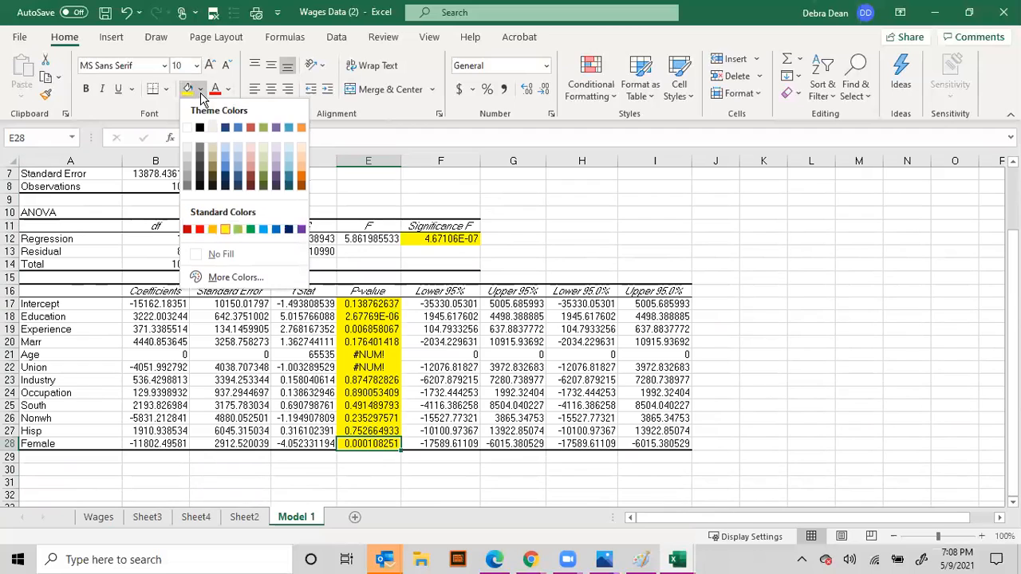
pyautogui.click(212, 128)
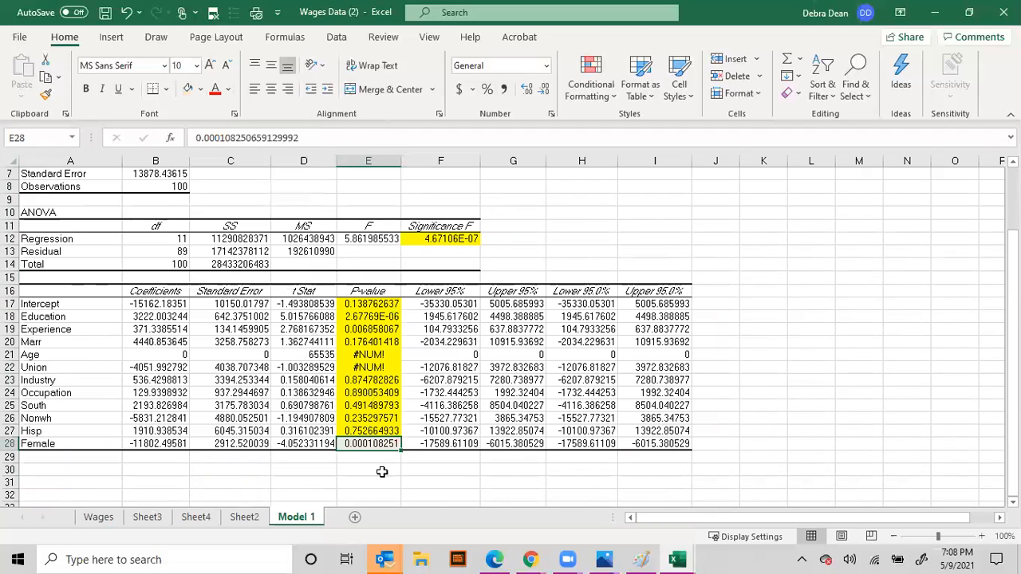
pyautogui.click(370, 329)
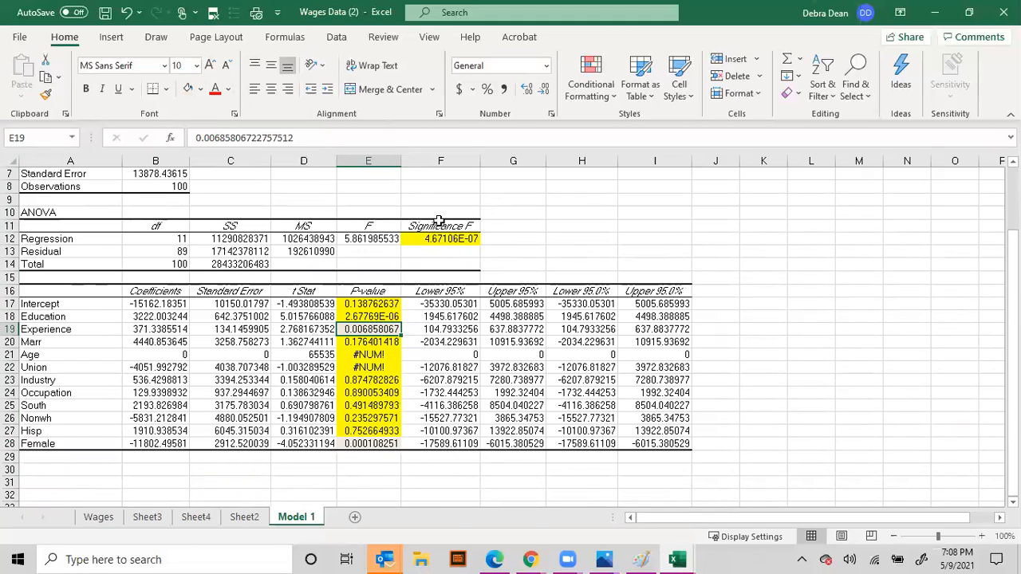
pyautogui.moveTo(459, 213); pyautogui.dragTo(455, 252)
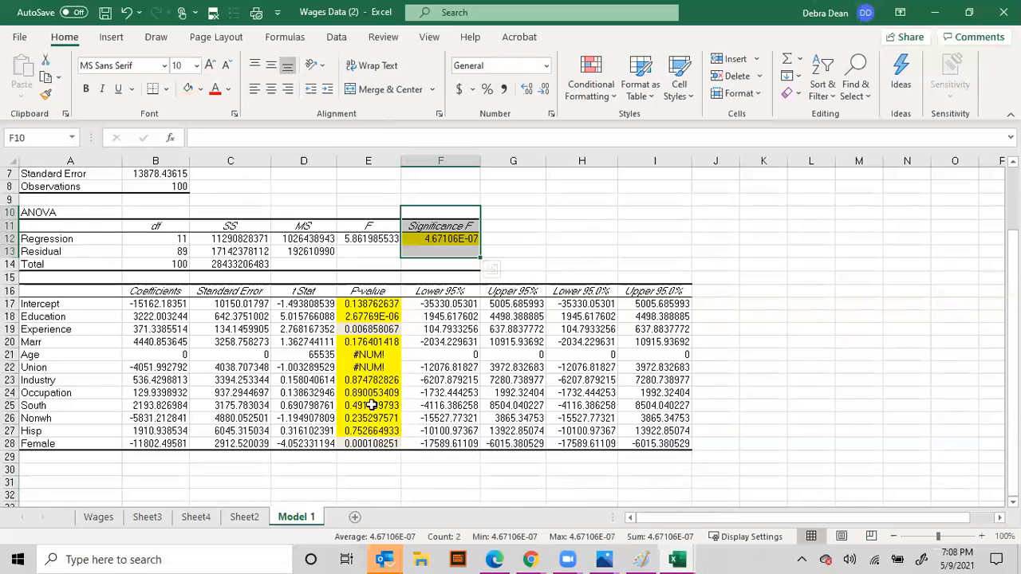
# - On Sheet3, fill the entire Experience row (row 18) with the pale theme color and select its P-value in E18
pyautogui.click(231, 518)
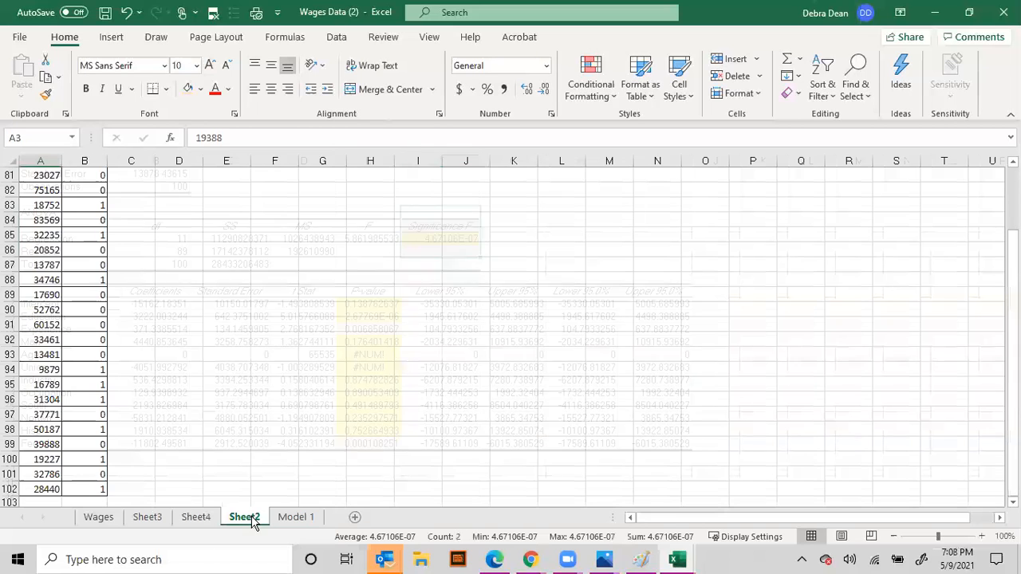
pyautogui.scroll(20, 279, 454)
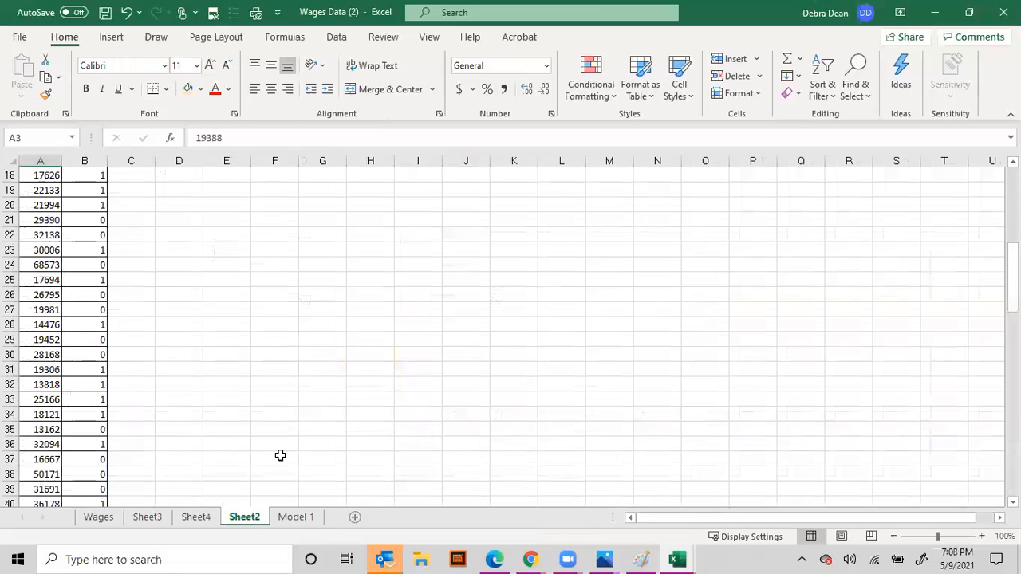
pyautogui.click(199, 515)
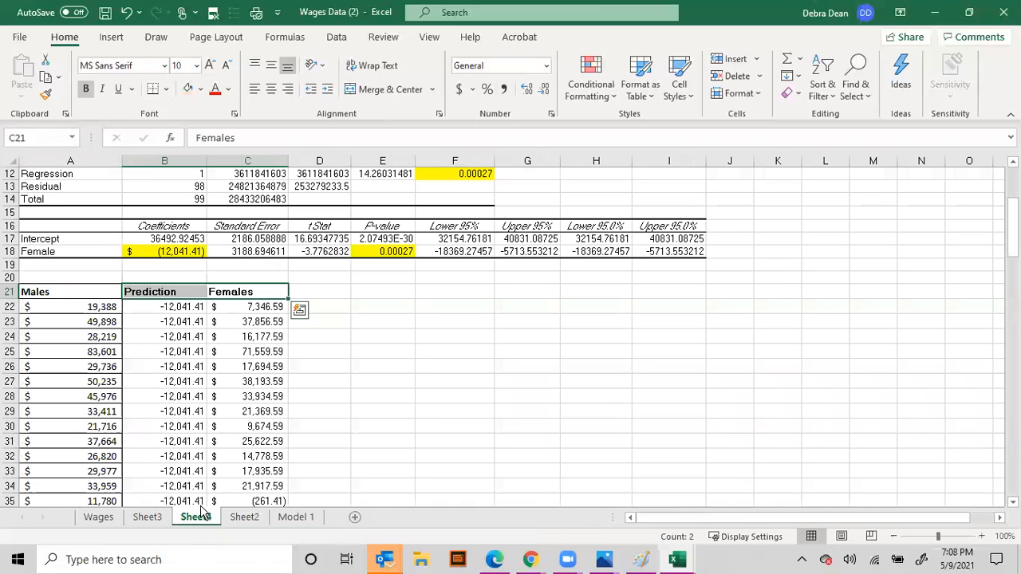
pyautogui.scroll(4, 473, 410)
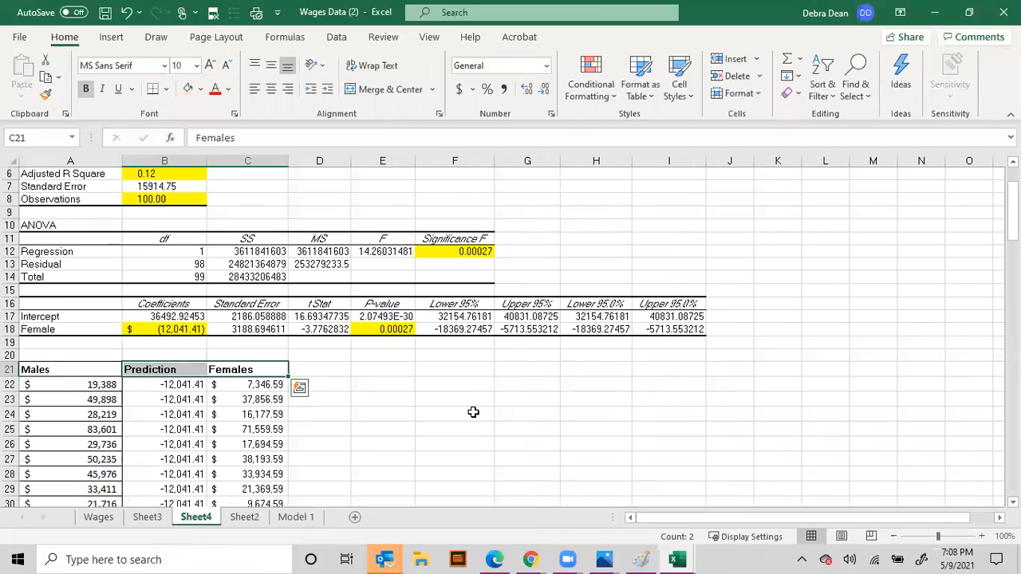
pyautogui.click(146, 517)
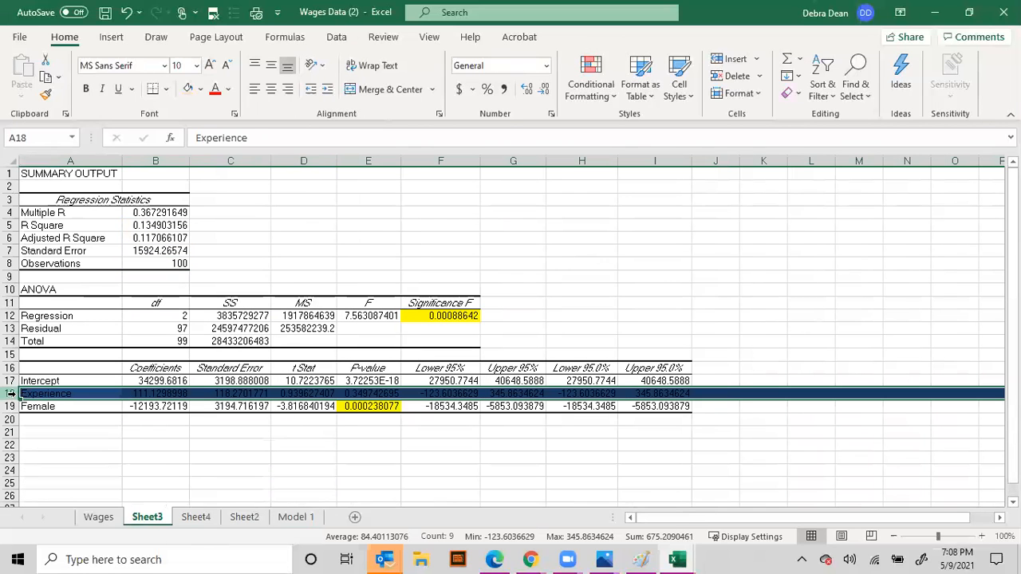
pyautogui.click(188, 88)
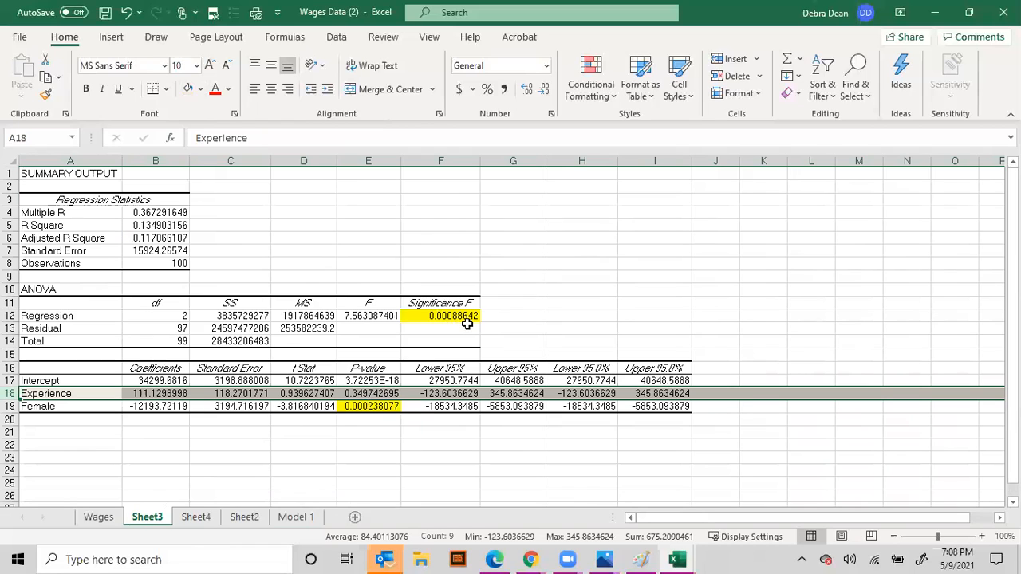
pyautogui.click(351, 393)
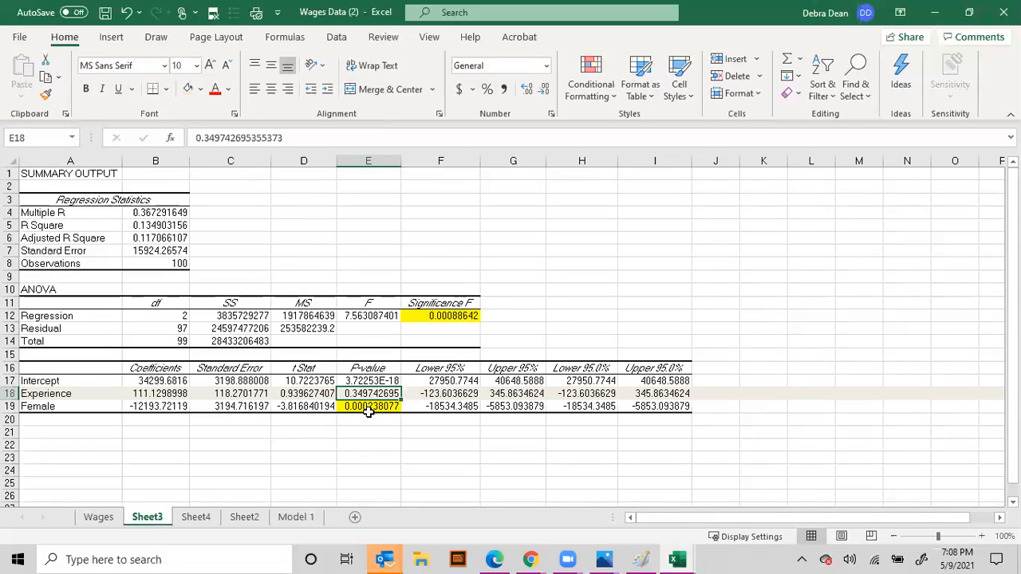
# - Review the Female-only regression output on Sheet4 together with the Males, Prediction and Females columns below it
pyautogui.click(195, 519)
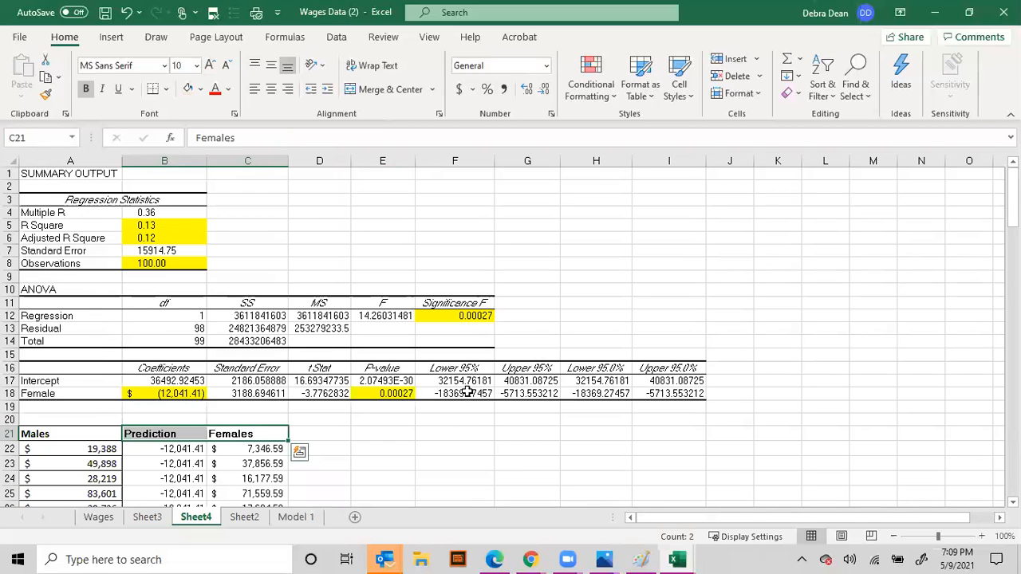
pyautogui.scroll(-4, 435, 406)
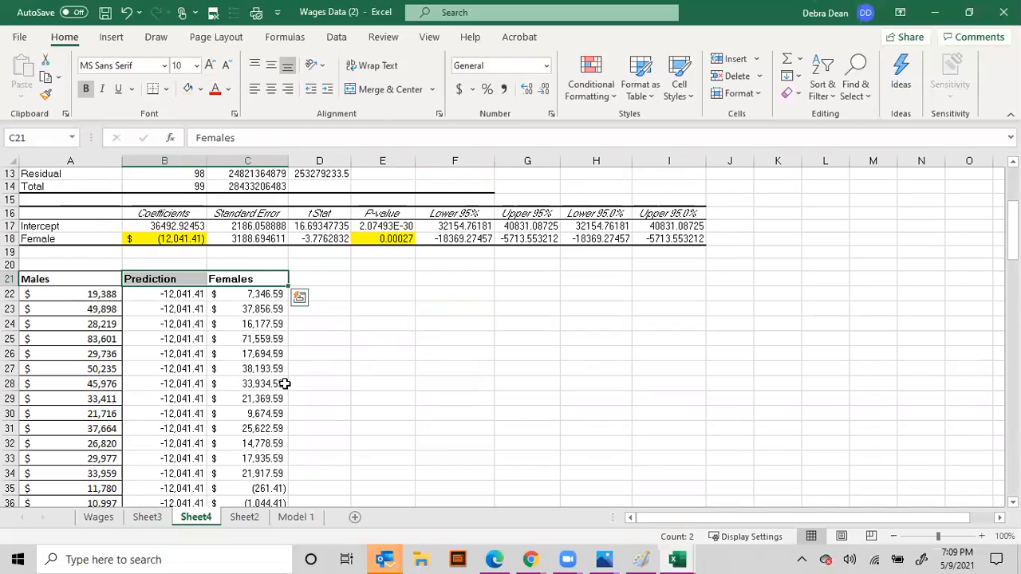
pyautogui.scroll(4, 355, 408)
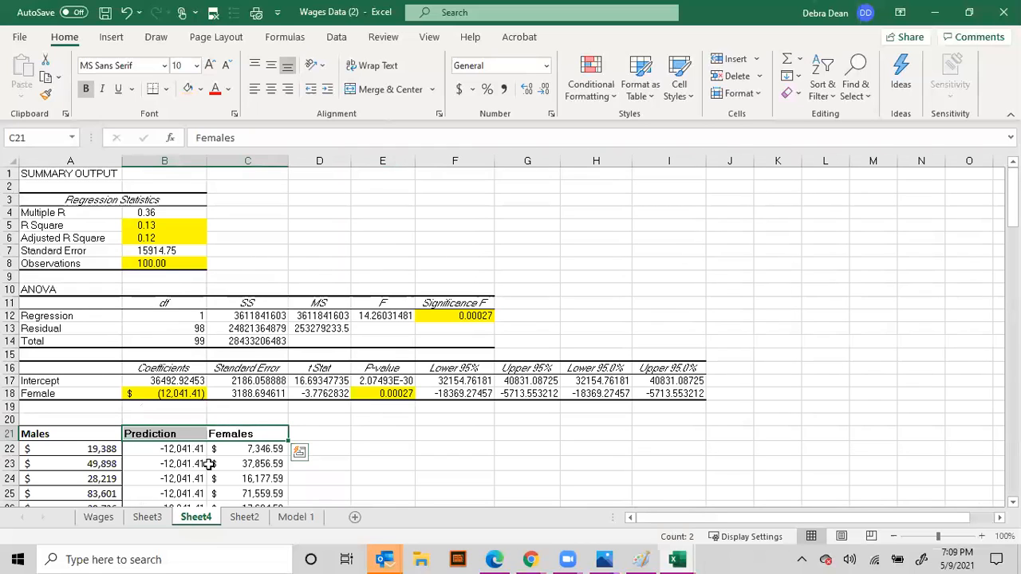